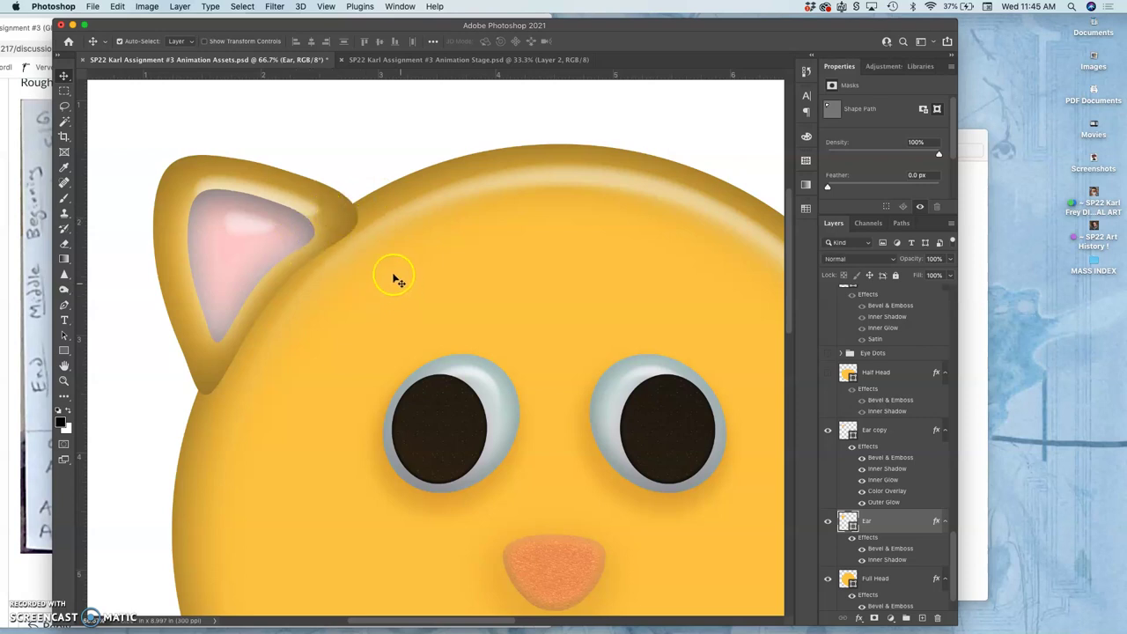
Scroll down and back up over the cat emoji artwork to review it
{"action": "scroll", "coordinate": [347, 347], "scroll_direction": "down", "scroll_amount": 5}
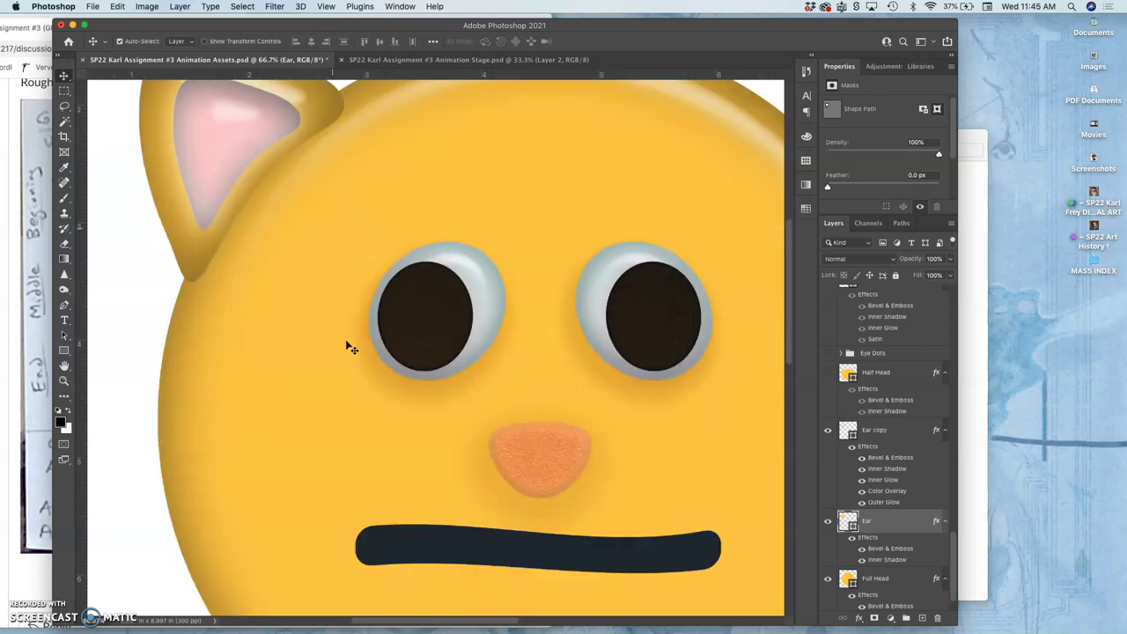
{"action": "scroll", "coordinate": [348, 347], "scroll_direction": "up", "scroll_amount": 2}
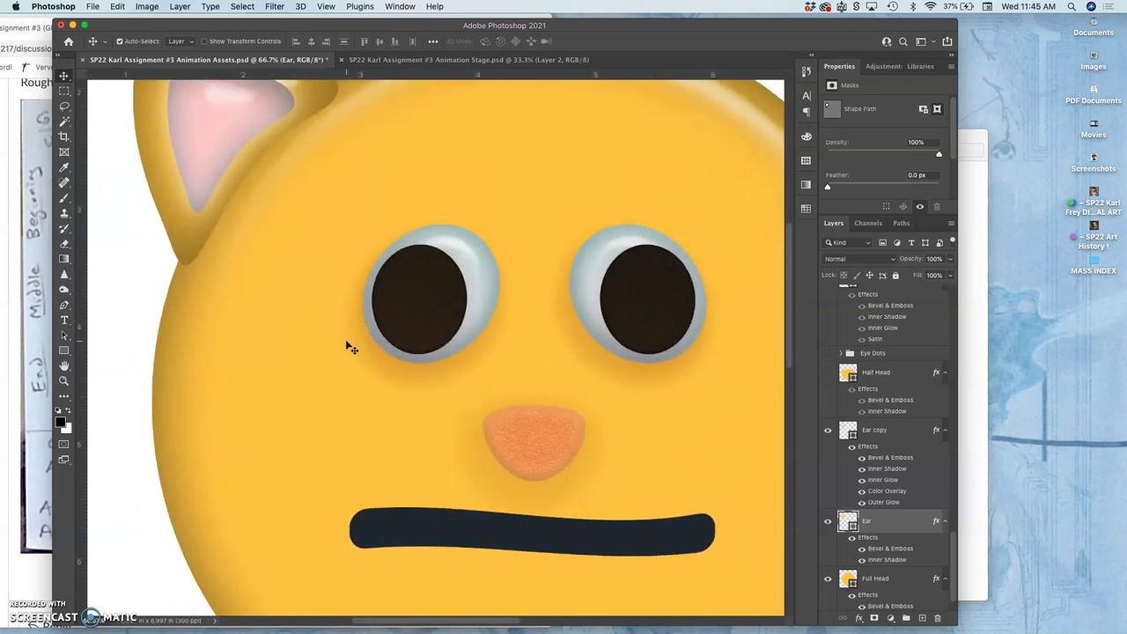
Check the storyboard sketch in Chrome, then return to Photoshop zoomed out to 33.3%
{"action": "left_click", "coordinate": [37, 293]}
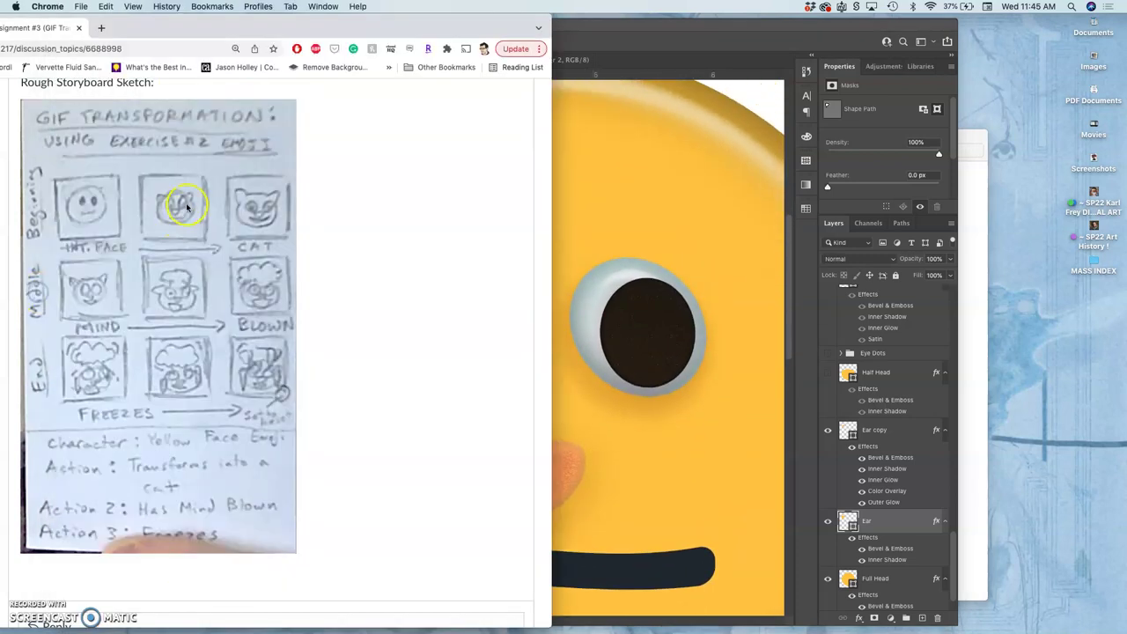
{"action": "left_click", "coordinate": [583, 226]}
{"action": "key", "text": "super+minus"}
{"action": "key", "text": "super+minus"}
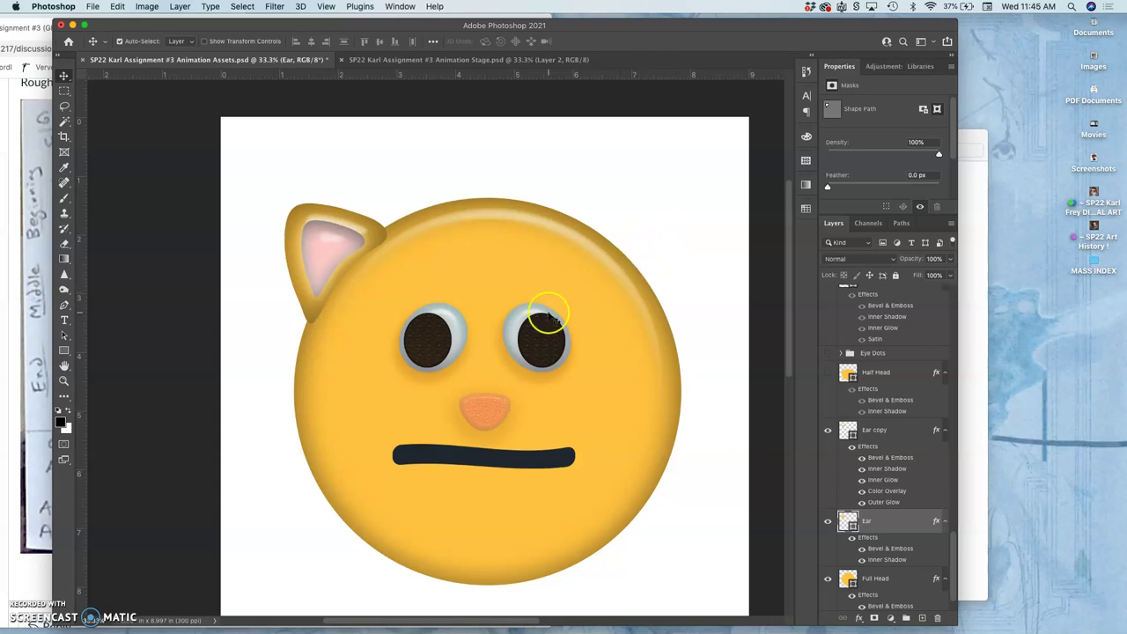
Zoom in on the cat's ear and toggle its layer effects off and on to compare
{"action": "key", "text": "super+plus"}
{"action": "key", "text": "super+plus"}
{"action": "scroll", "coordinate": [549, 315], "scroll_direction": "up", "scroll_amount": 5}
{"action": "scroll", "coordinate": [549, 315], "scroll_direction": "left", "scroll_amount": 5}
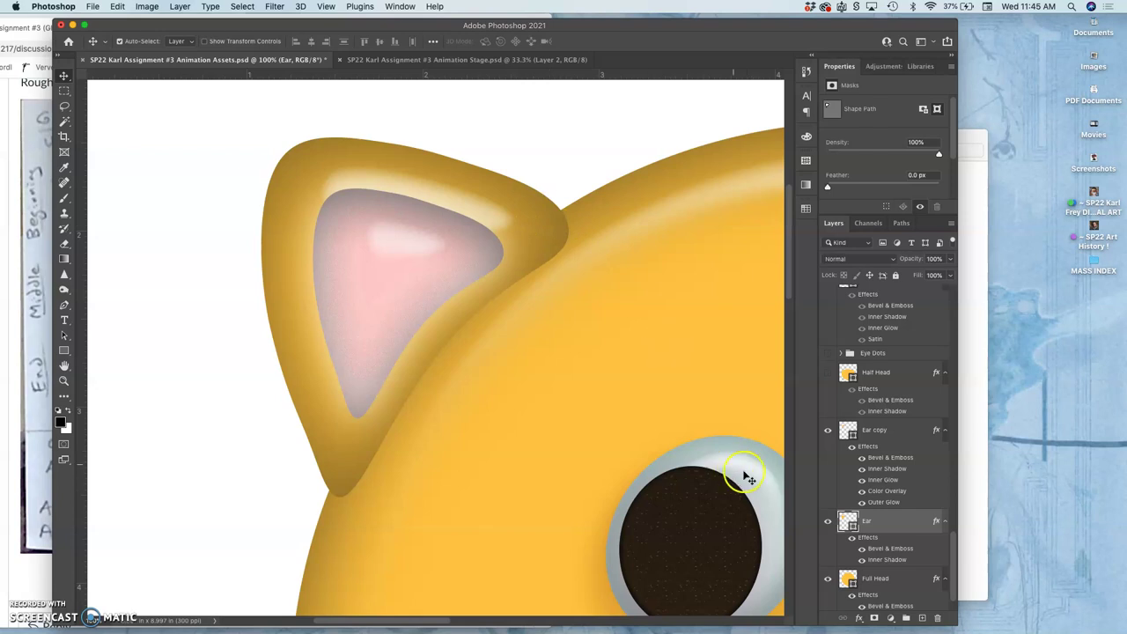
{"action": "left_click", "coordinate": [850, 538]}
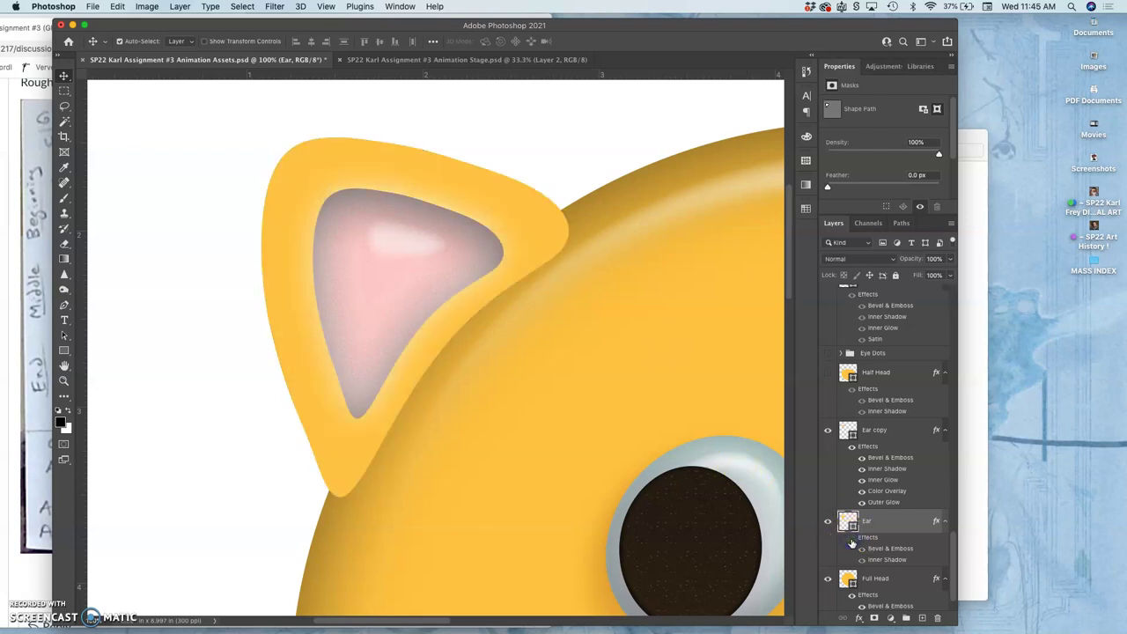
{"action": "left_click", "coordinate": [850, 538]}
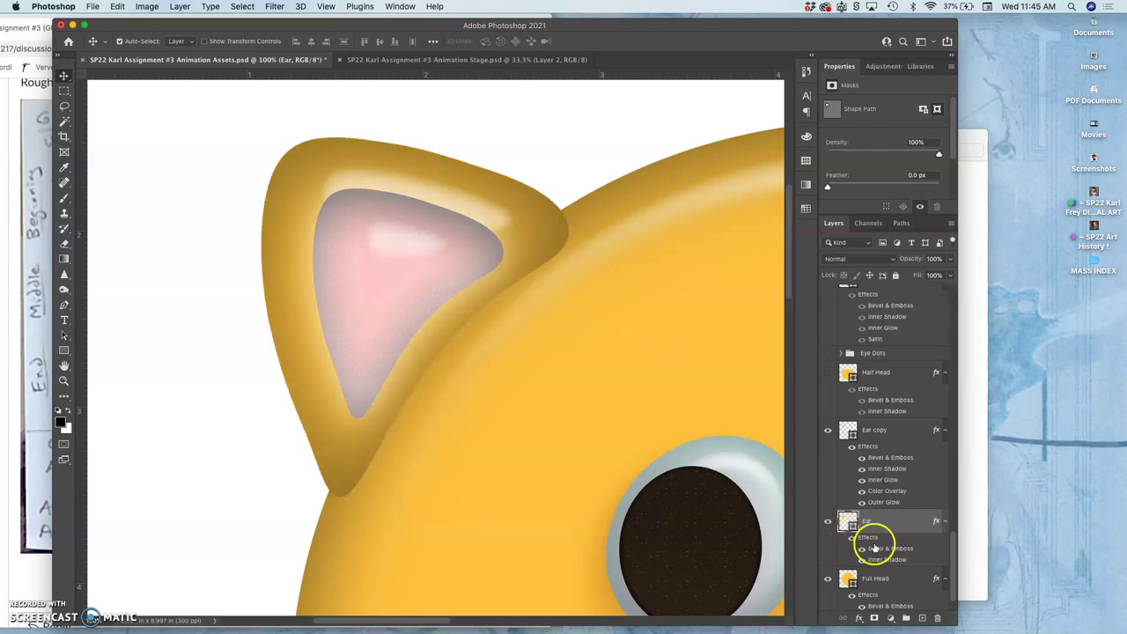
Set the ear's Bevel & Emboss to depth 74%, size 64 px, soften 10 px, with lighter highlight and shadow
{"action": "double_click", "coordinate": [876, 551]}
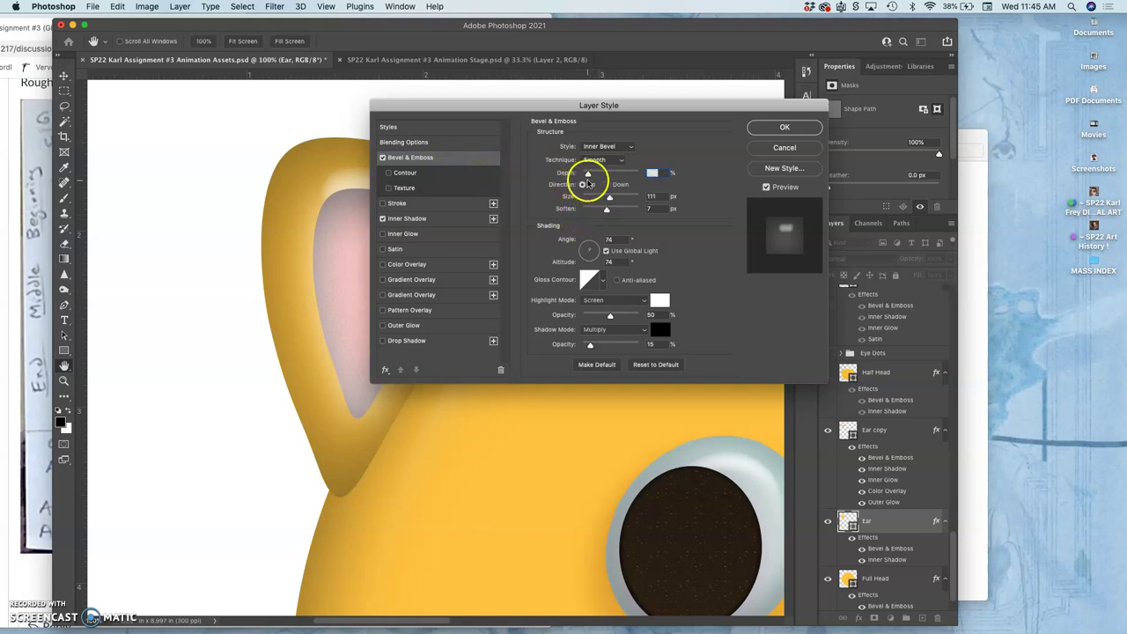
{"action": "left_click", "coordinate": [610, 317]}
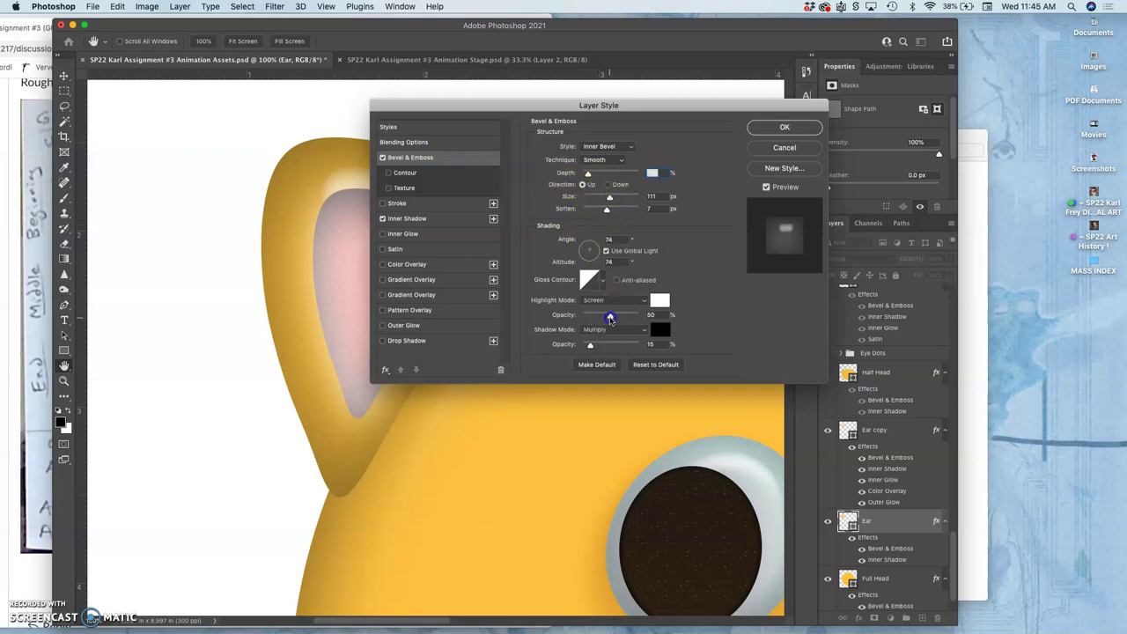
{"action": "left_click_drag", "start_coordinate": [610, 319], "coordinate": [600, 321]}
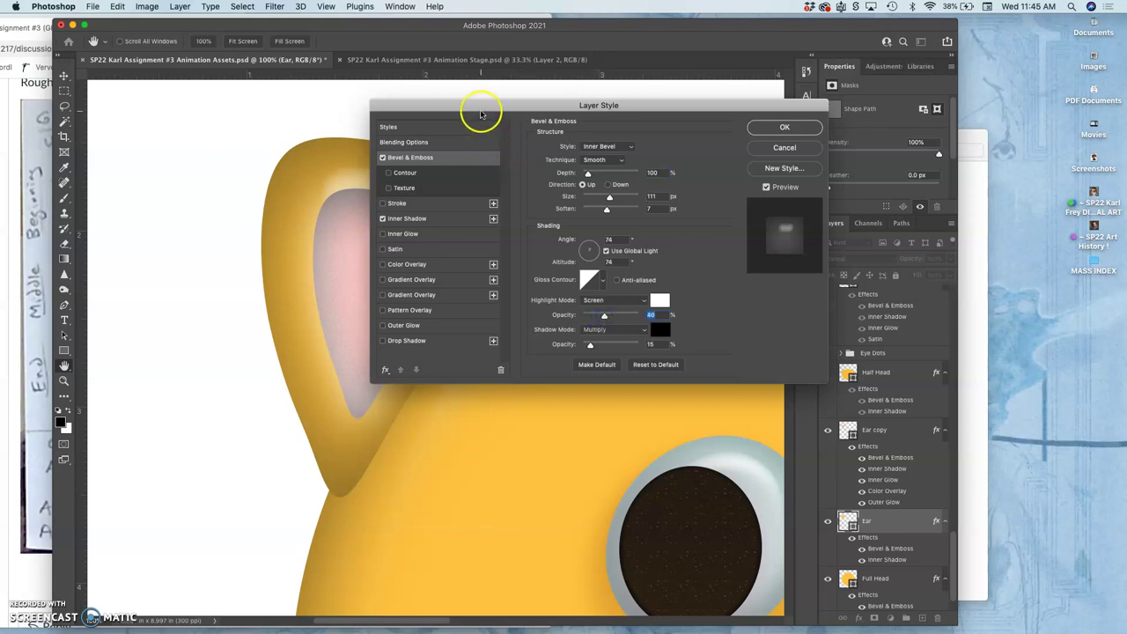
{"action": "left_click_drag", "start_coordinate": [478, 102], "coordinate": [633, 103]}
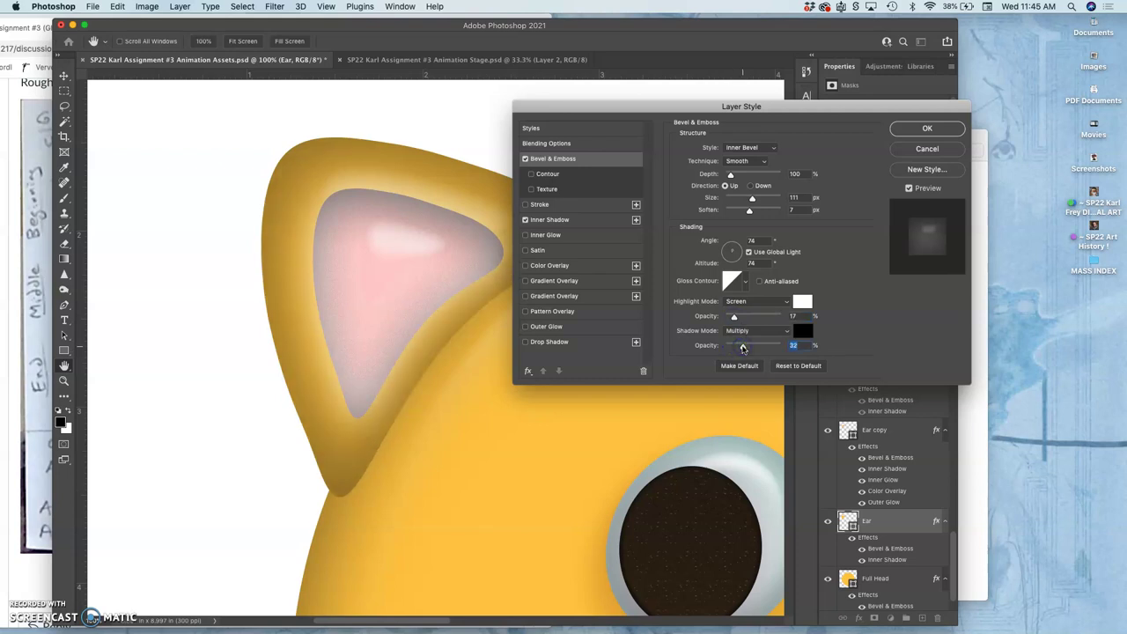
{"action": "left_click", "coordinate": [734, 348]}
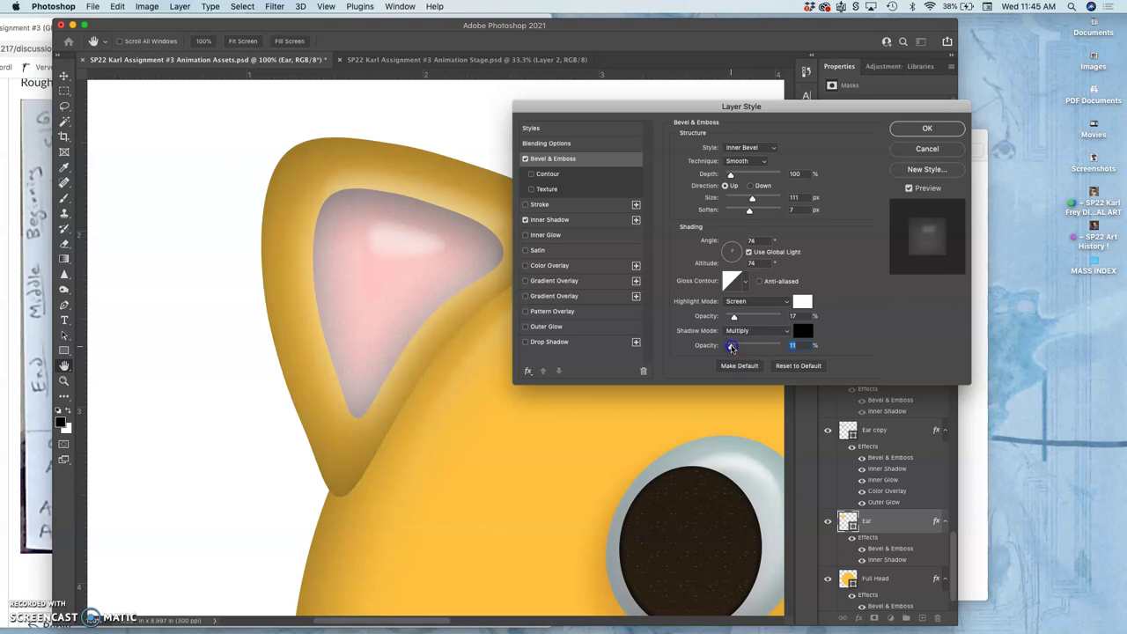
{"action": "left_click", "coordinate": [753, 344]}
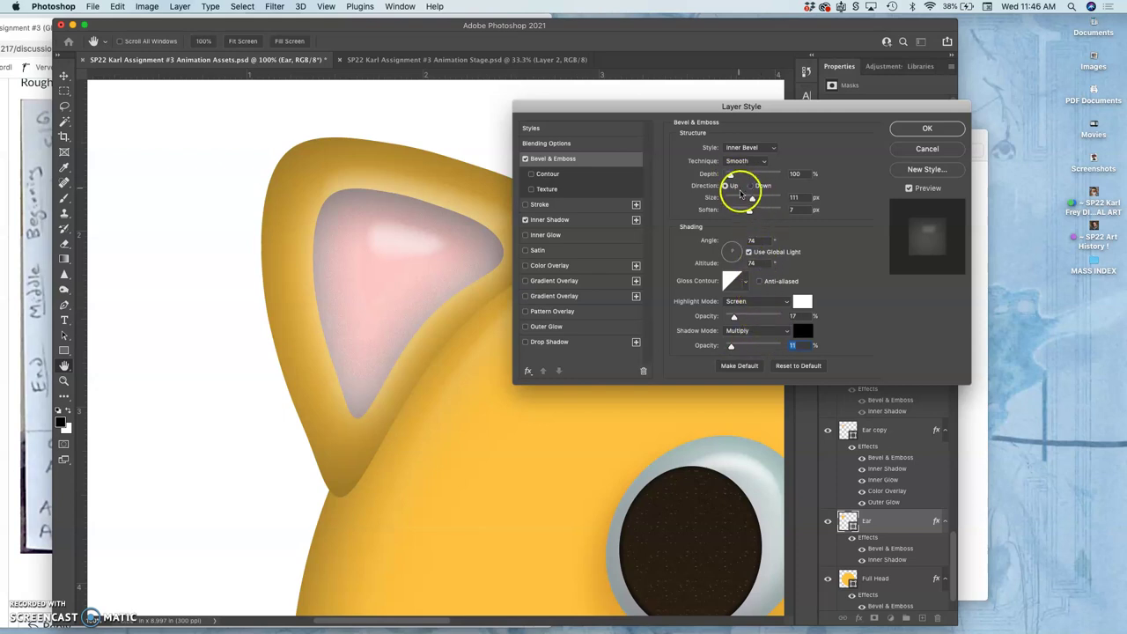
{"action": "left_click_drag", "start_coordinate": [750, 198], "coordinate": [745, 201]}
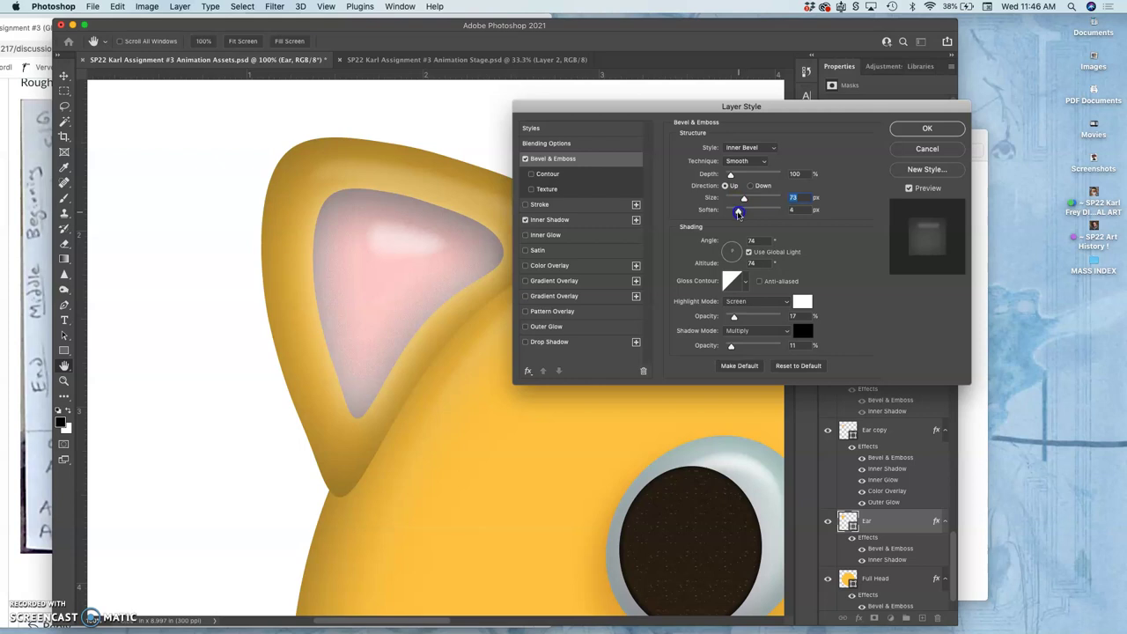
{"action": "mouse_move", "coordinate": [749, 214]}
{"action": "left_mouse_down"}
{"action": "mouse_move", "coordinate": [727, 214]}
{"action": "mouse_move", "coordinate": [760, 207]}
{"action": "mouse_move", "coordinate": [739, 200]}
{"action": "left_mouse_up"}
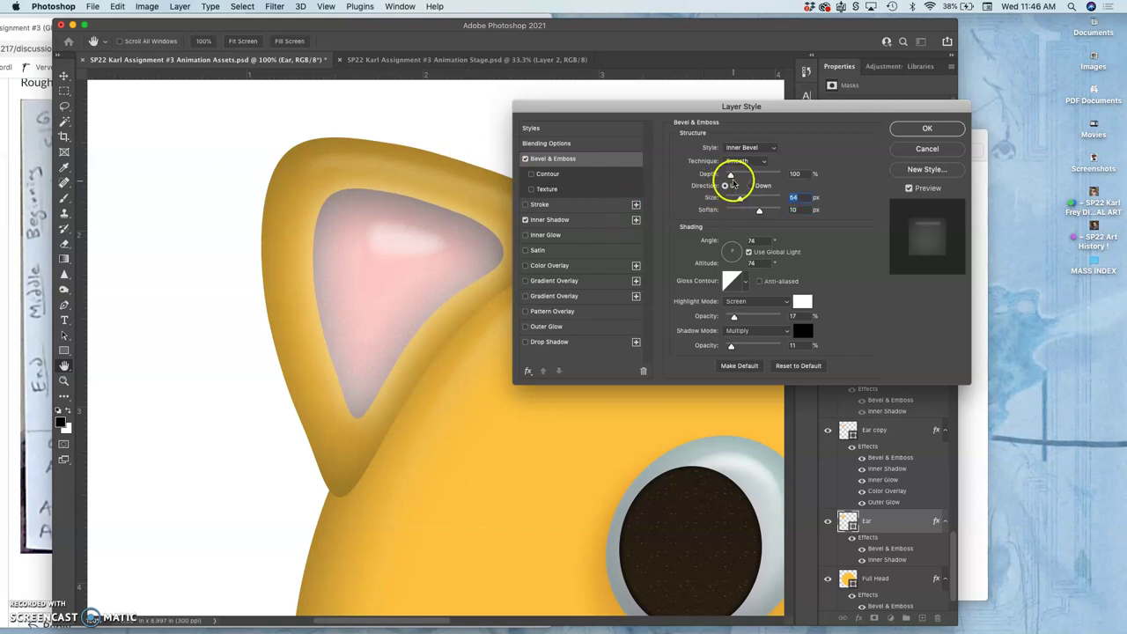
{"action": "mouse_move", "coordinate": [731, 176]}
{"action": "left_mouse_down"}
{"action": "mouse_move", "coordinate": [749, 175]}
{"action": "mouse_move", "coordinate": [728, 176]}
{"action": "left_mouse_up"}
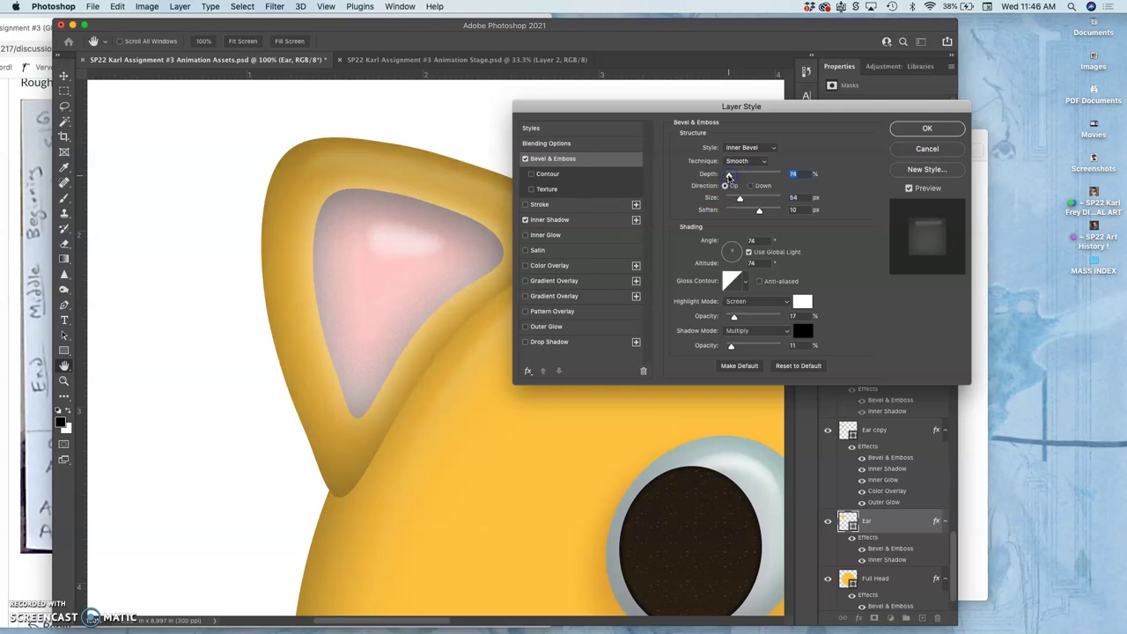
{"action": "left_click", "coordinate": [926, 129]}
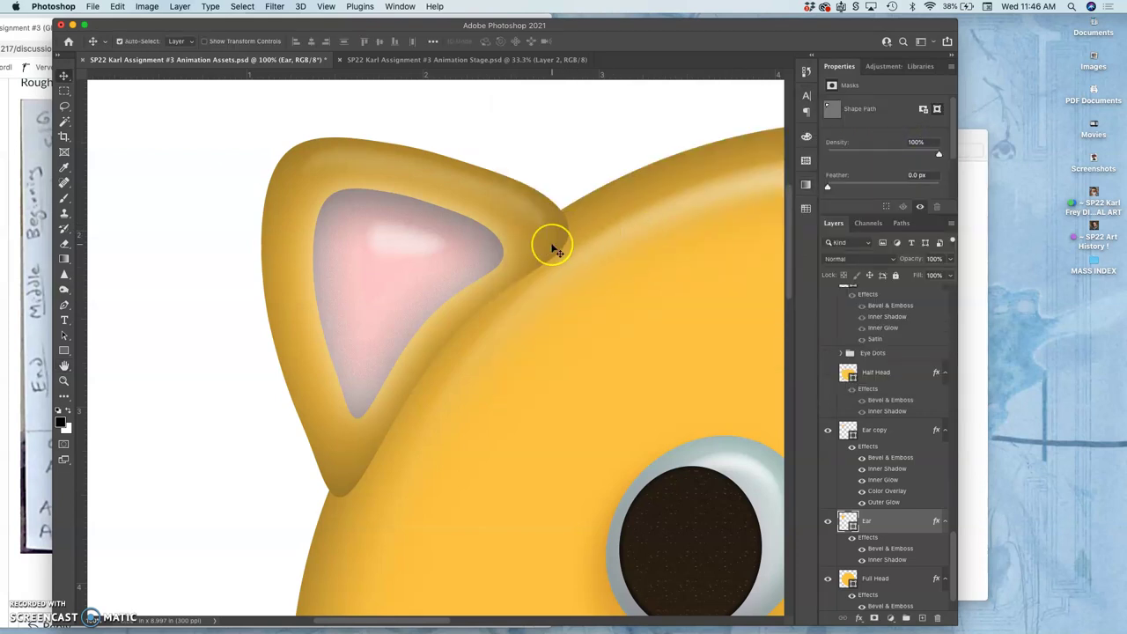
Select both Ear and Ear copy layers and scale the ear up to about 113%
{"action": "scroll", "coordinate": [557, 252], "scroll_direction": "down", "scroll_amount": 2}
{"action": "scroll", "coordinate": [556, 252], "scroll_direction": "right", "scroll_amount": 3}
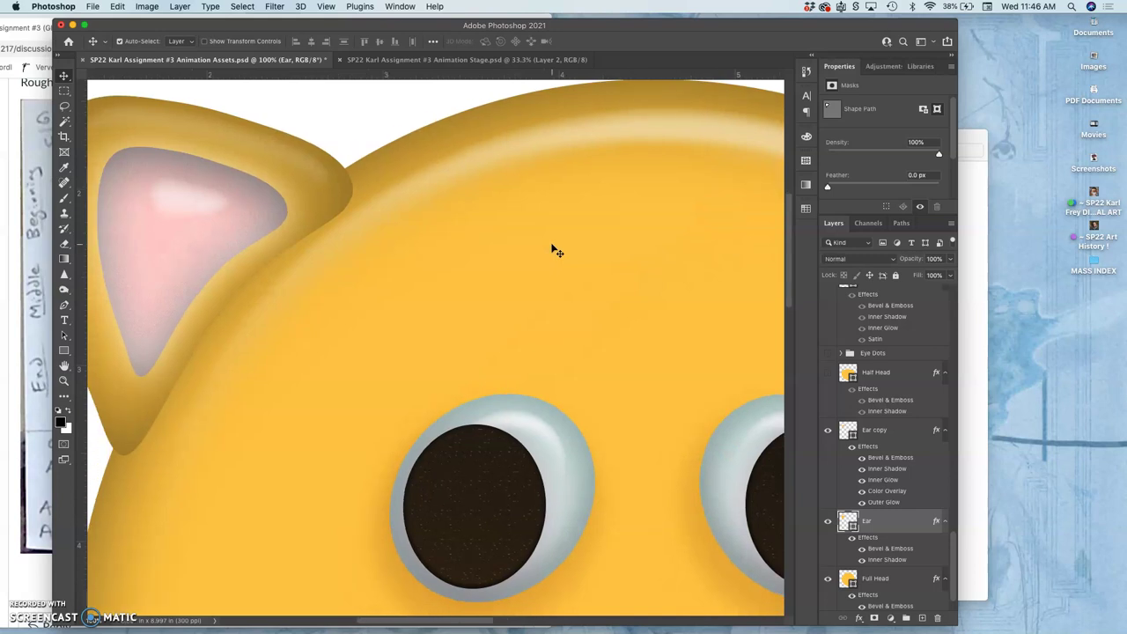
{"action": "key", "text": "super+minus"}
{"action": "key", "text": "super+minus"}
{"action": "key", "text": "super+minus"}
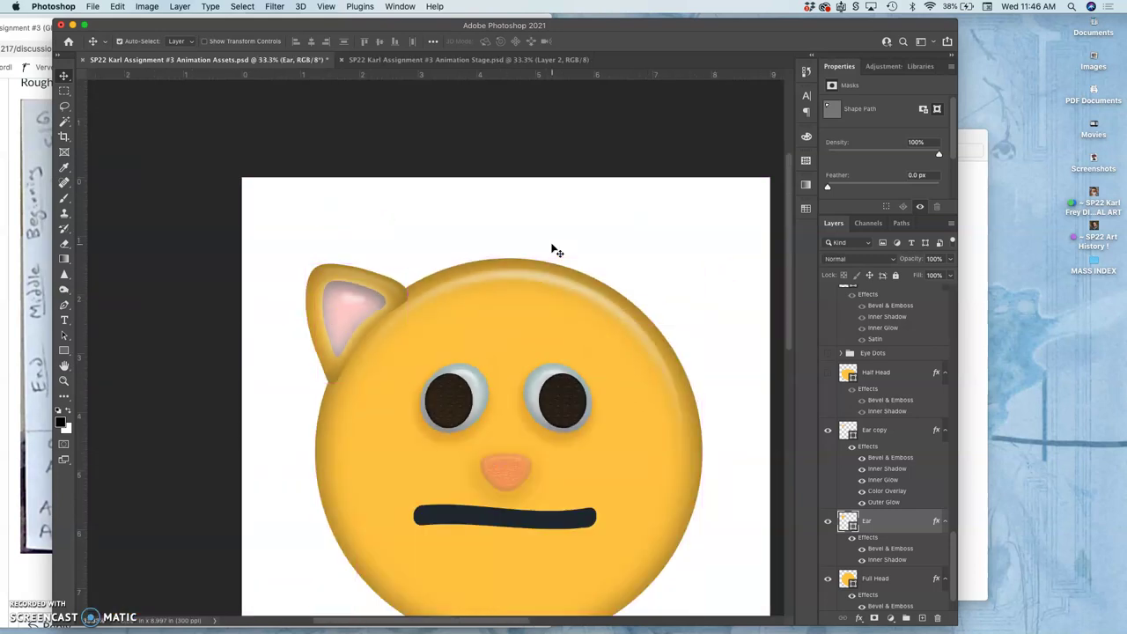
{"action": "scroll", "coordinate": [586, 265], "scroll_direction": "down", "scroll_amount": 3}
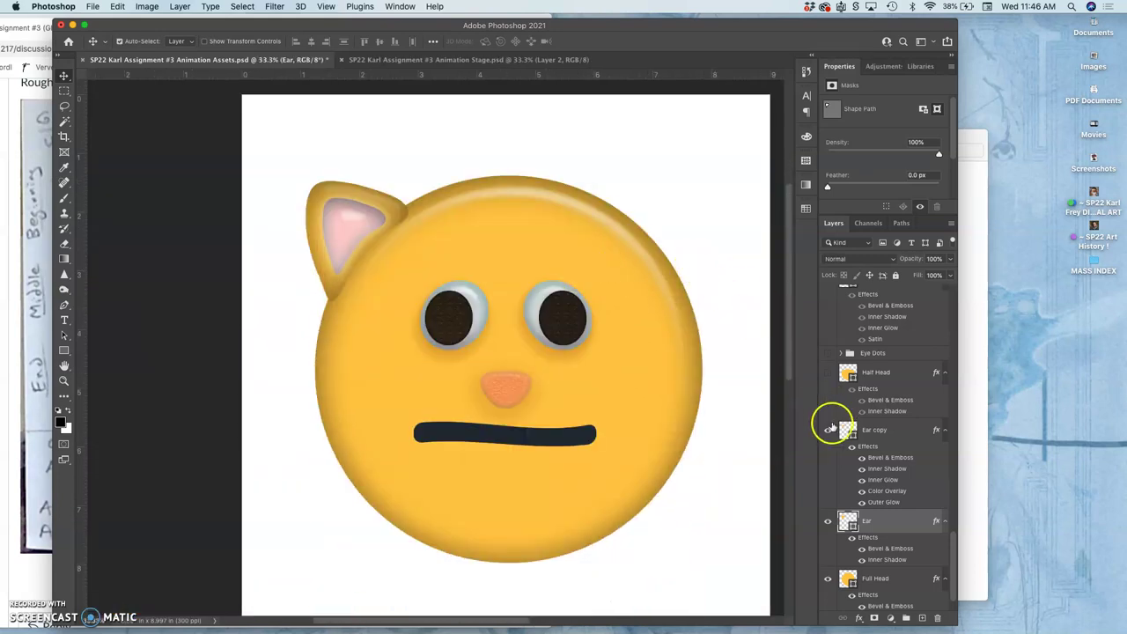
{"action": "left_click", "coordinate": [877, 432]}
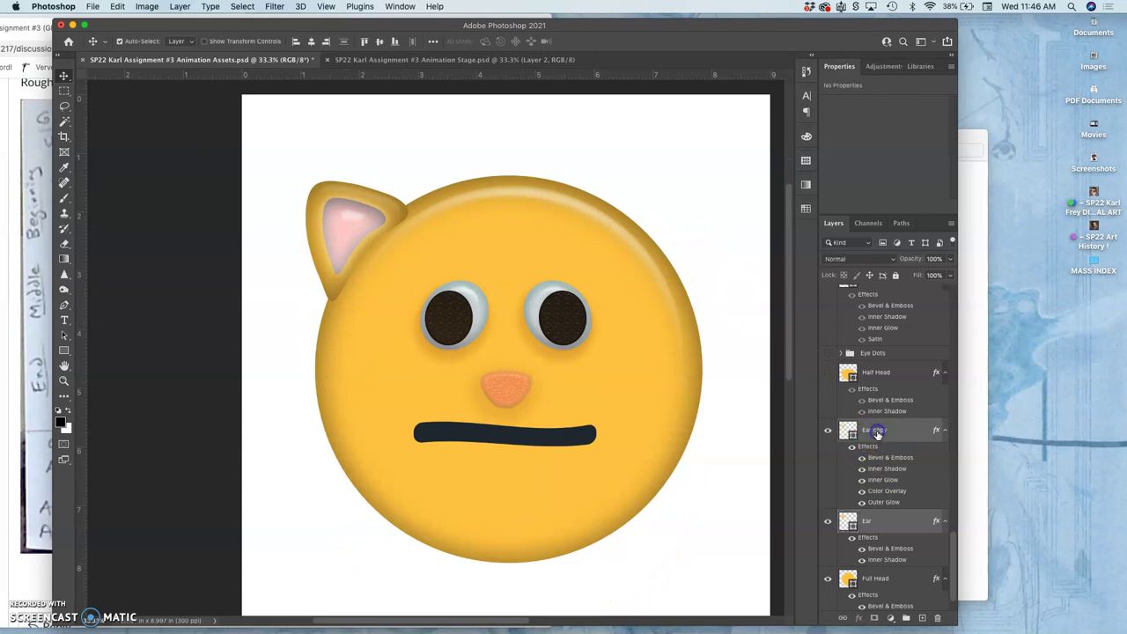
{"action": "key", "text": "super+t"}
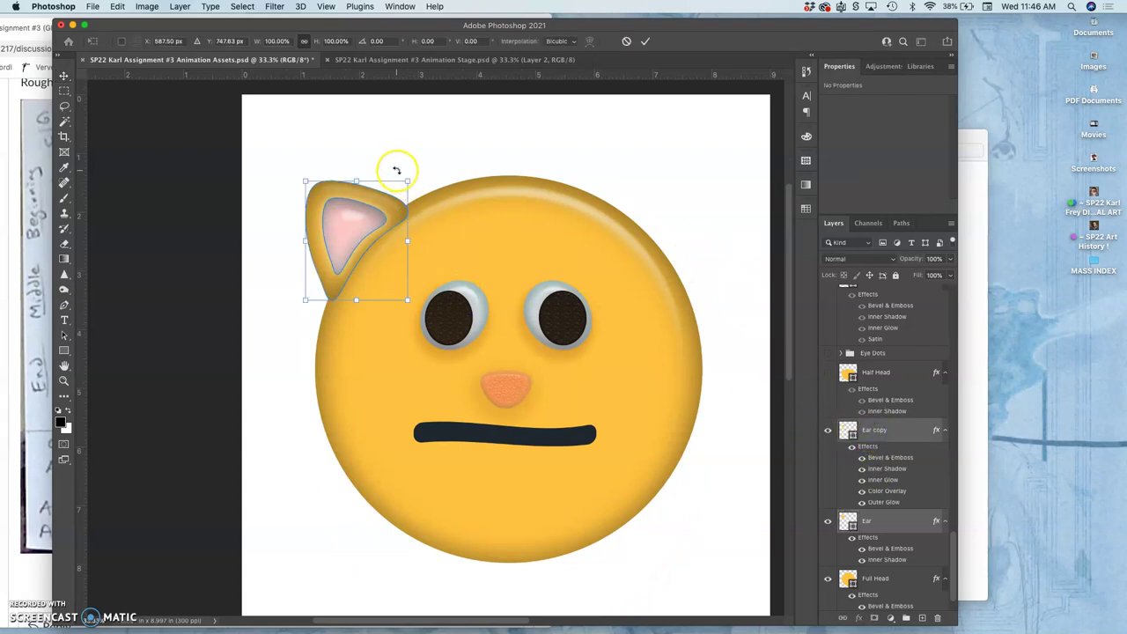
{"action": "left_click", "coordinate": [892, 521]}
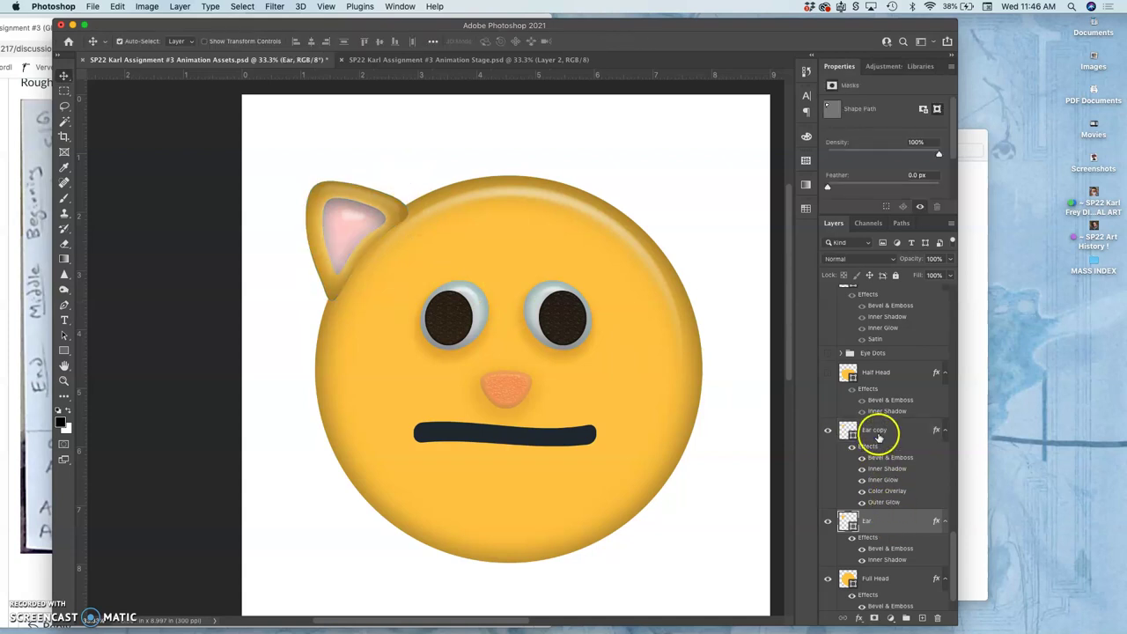
{"action": "left_click", "coordinate": [874, 431], "text": "shift"}
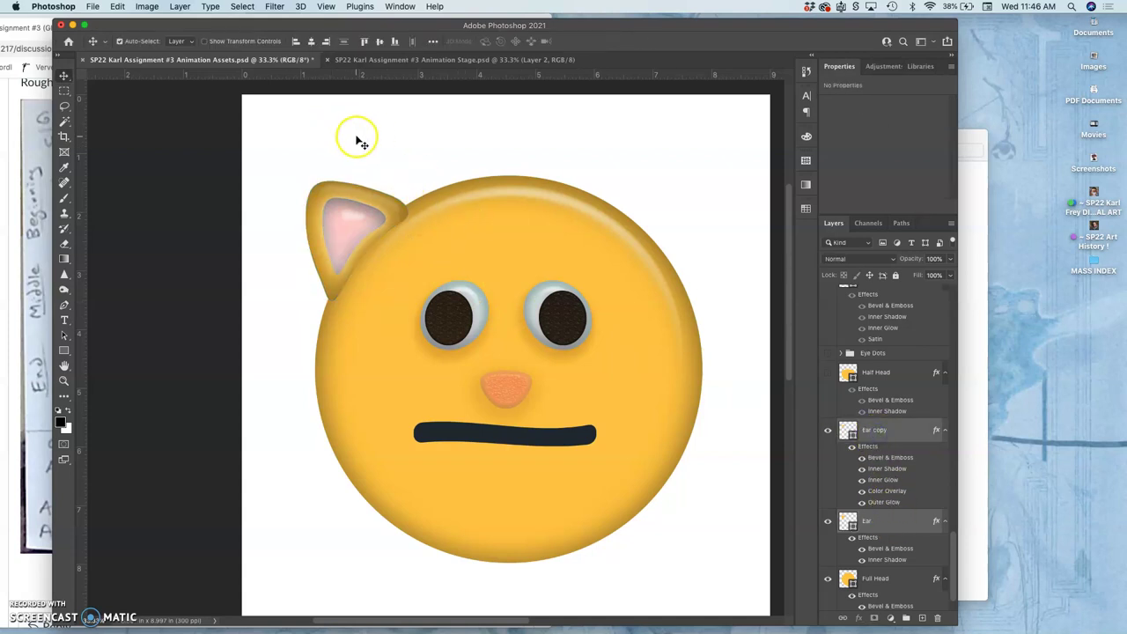
{"action": "key", "text": "ctrl+t"}
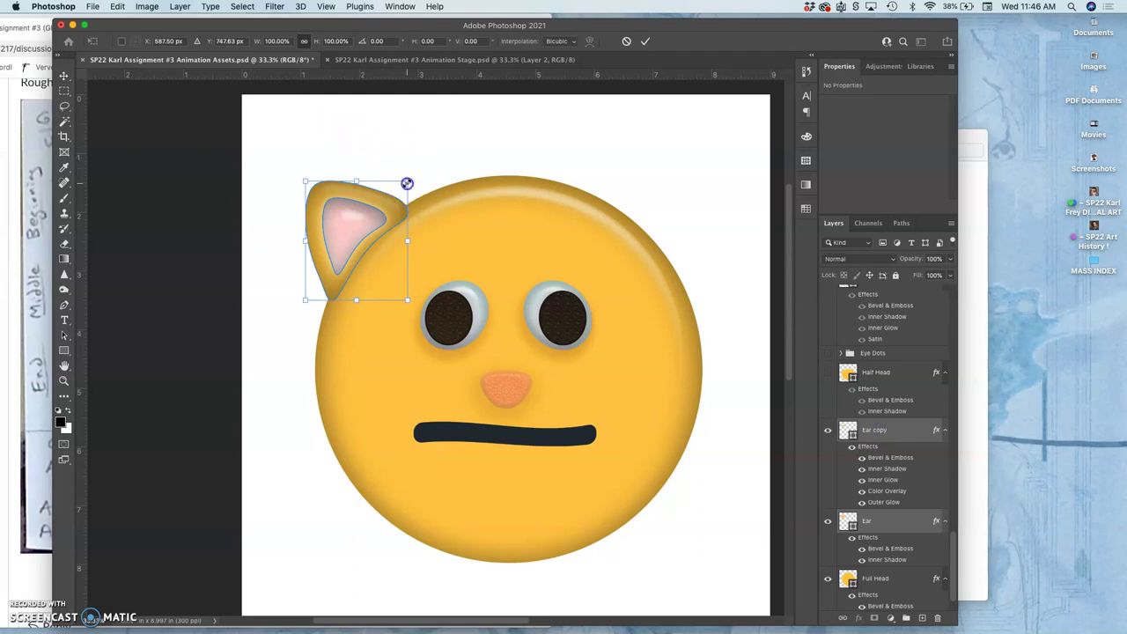
{"action": "left_click_drag", "start_coordinate": [407, 182], "coordinate": [386, 198]}
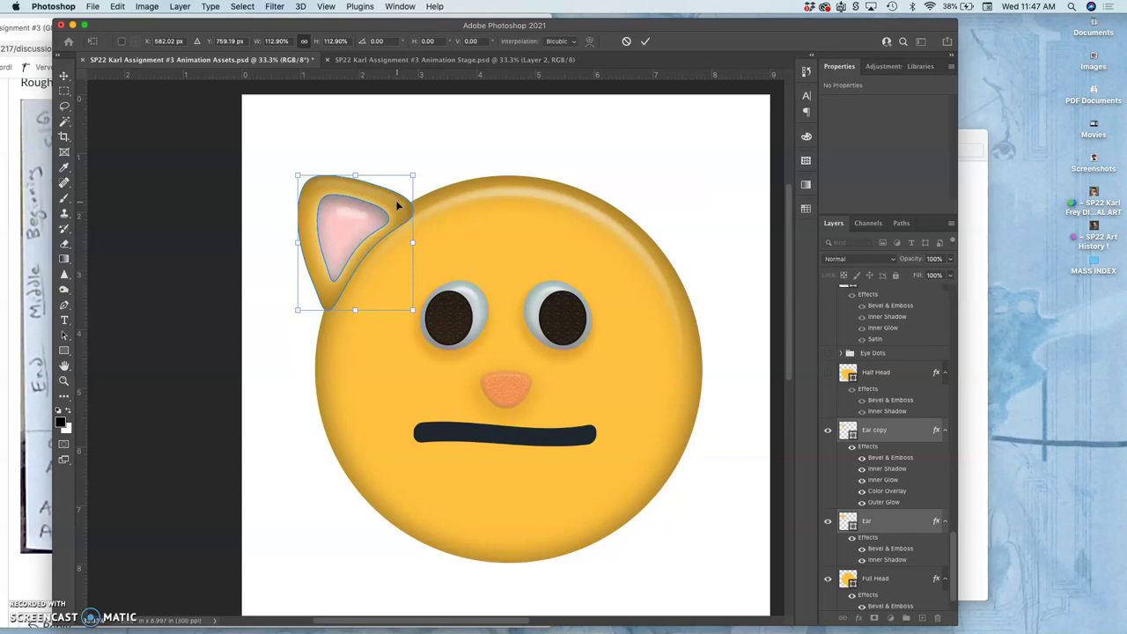
{"action": "key", "text": "Return"}
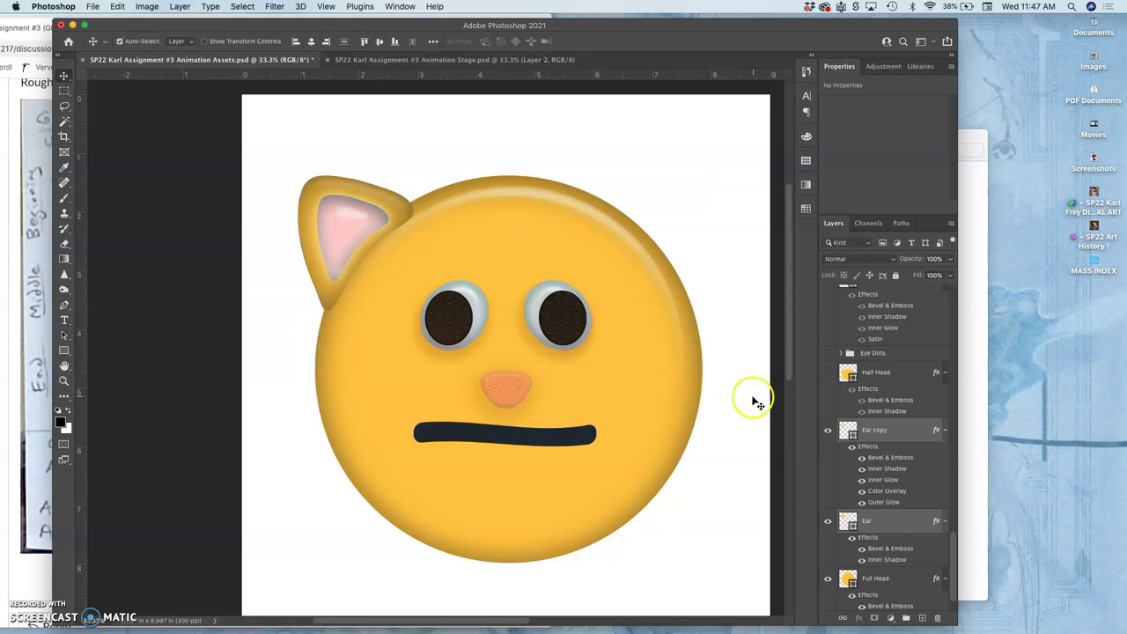
Duplicate the ear, flip it horizontally, and place it slightly tilted on the head's right side
{"action": "key", "text": "super+j"}
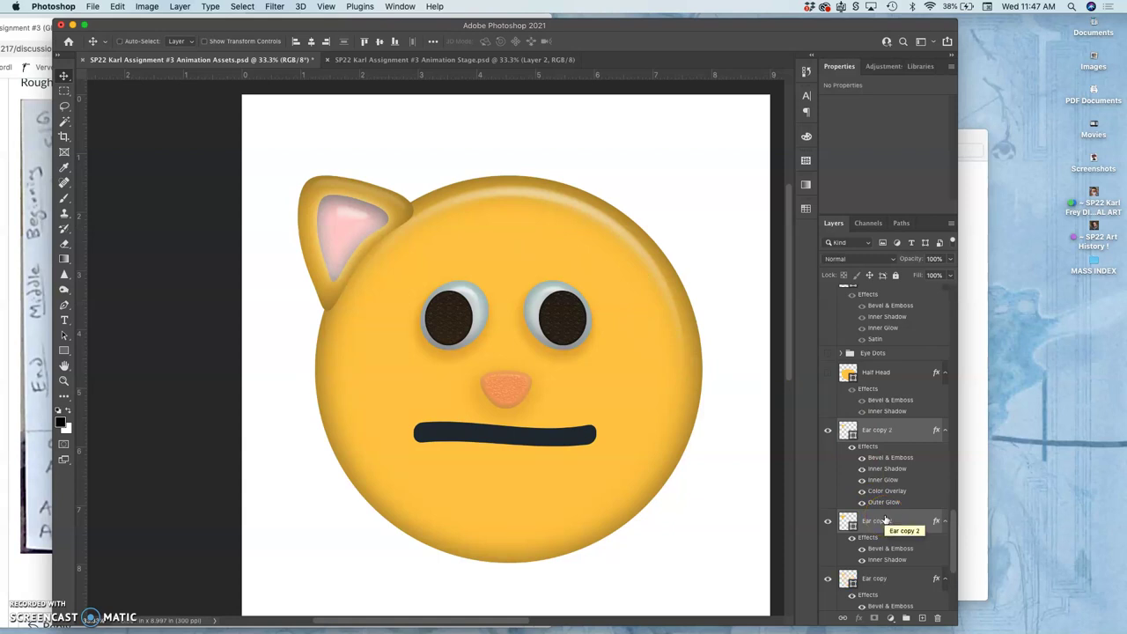
{"action": "key", "text": "super+t"}
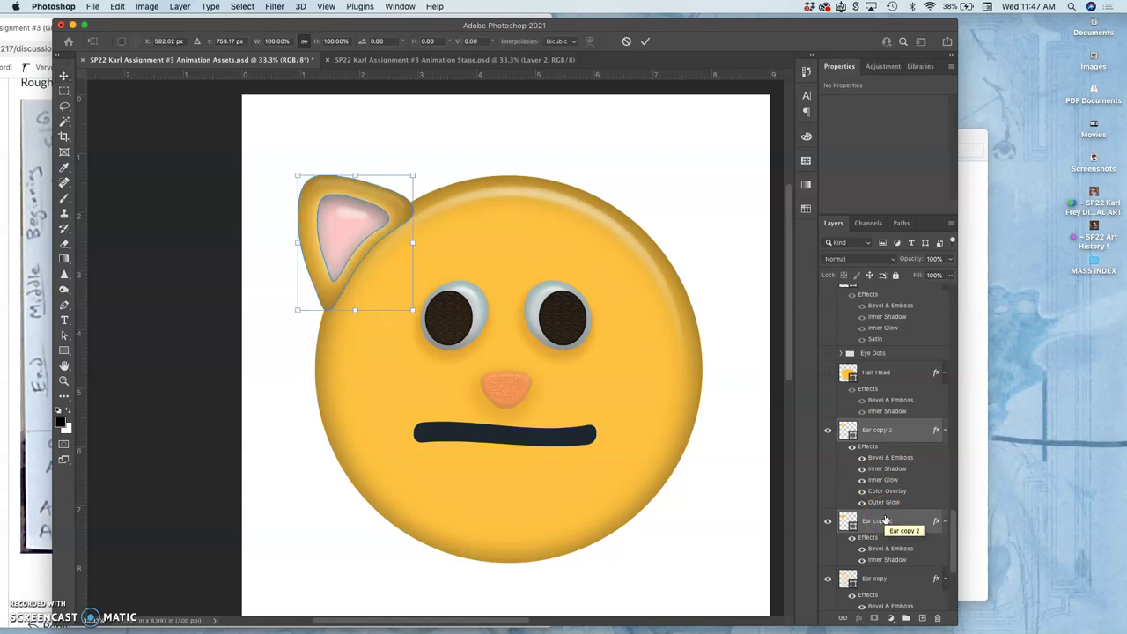
{"action": "right_click", "coordinate": [355, 261]}
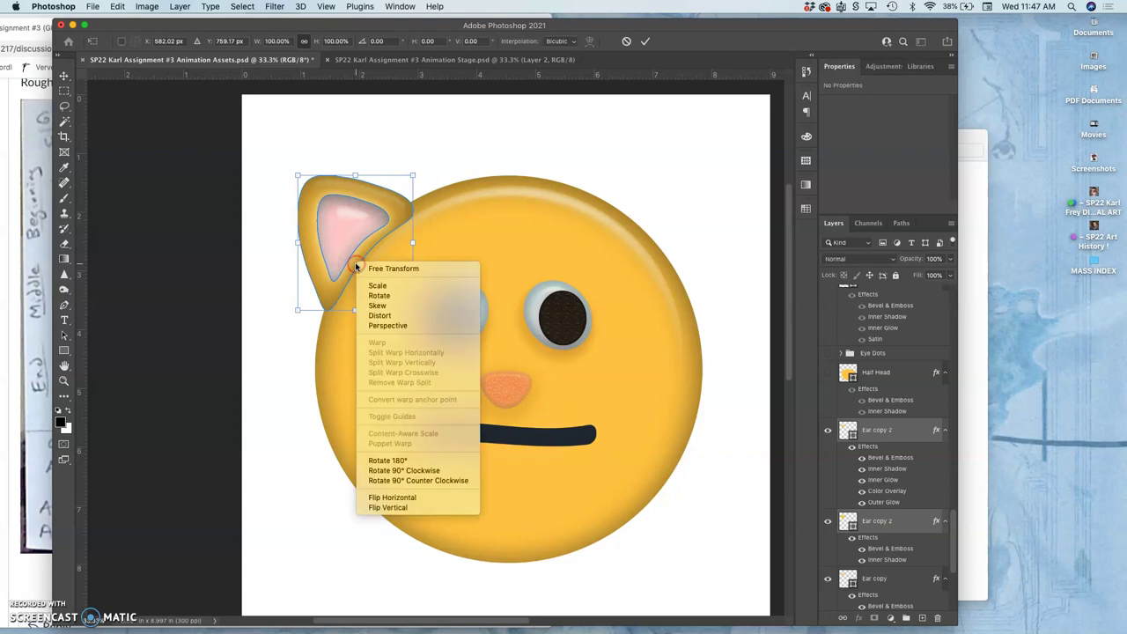
{"action": "left_click", "coordinate": [403, 497]}
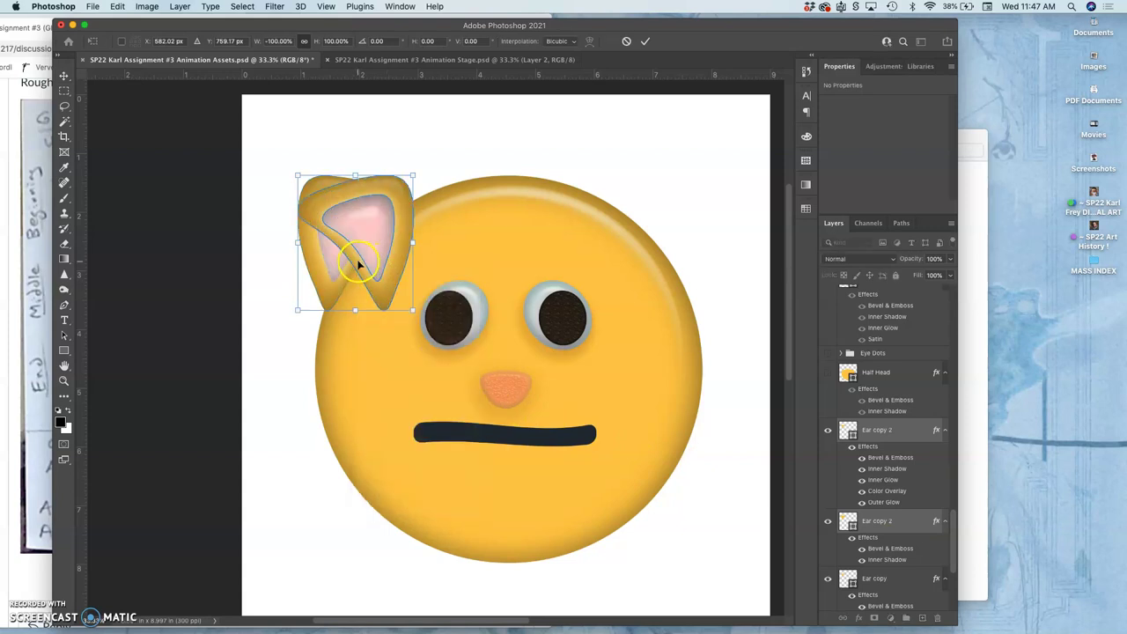
{"action": "left_click_drag", "start_coordinate": [357, 262], "coordinate": [669, 235]}
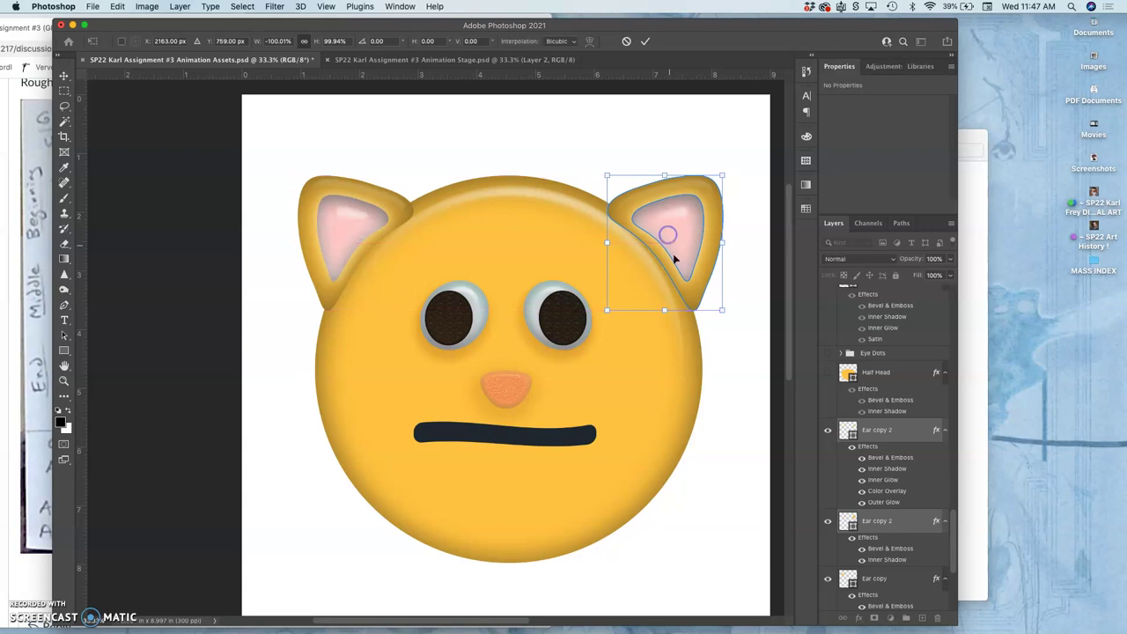
{"action": "left_click_drag", "start_coordinate": [732, 316], "coordinate": [729, 322]}
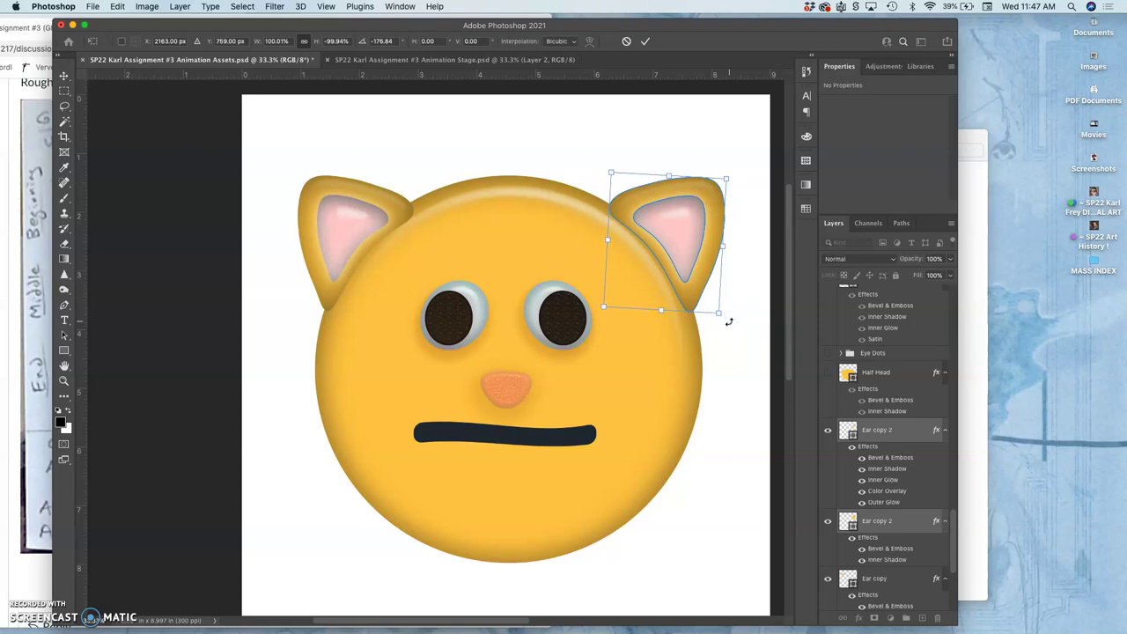
{"action": "key", "text": "Return"}
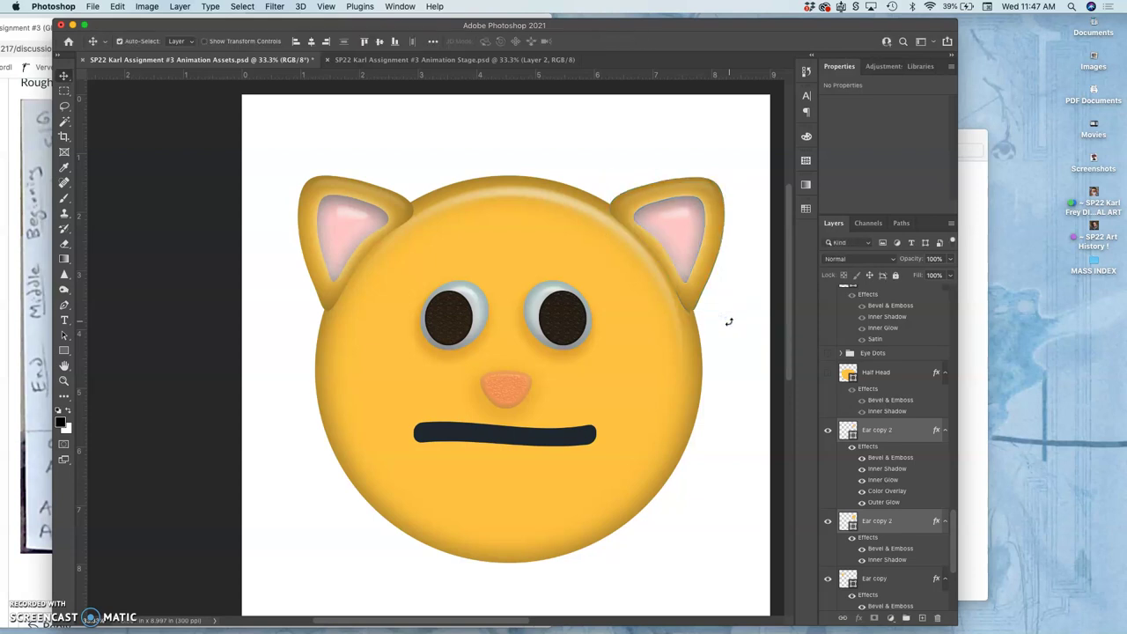
Select all the ear layers and put them into a new layer group
{"action": "left_click", "coordinate": [364, 200]}
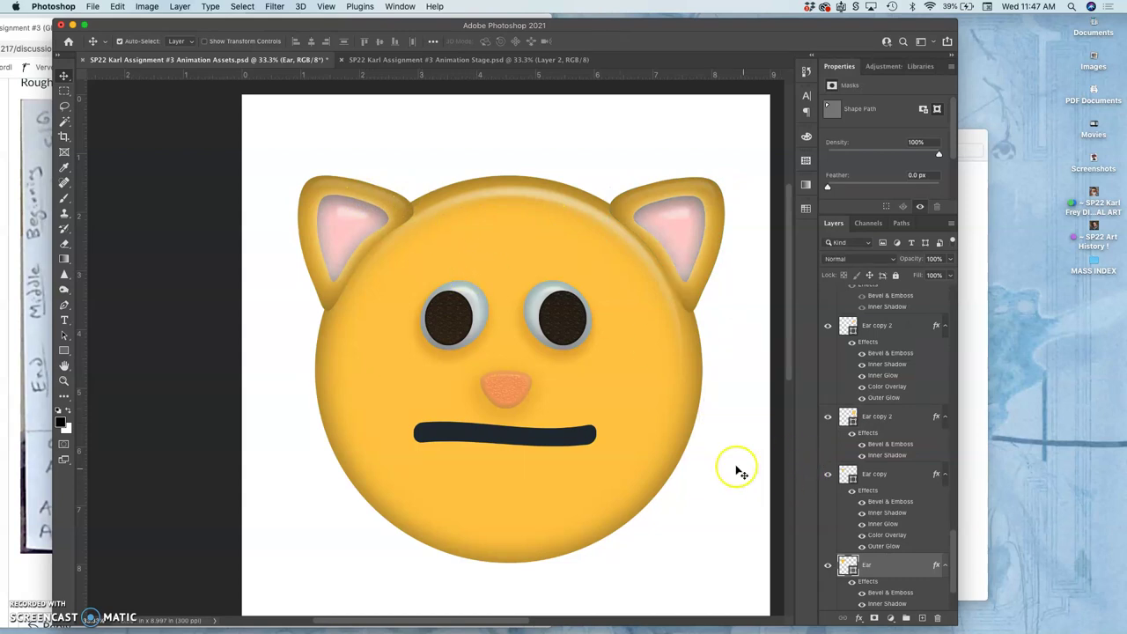
{"action": "scroll", "coordinate": [702, 461], "scroll_direction": "down", "scroll_amount": 1}
{"action": "scroll", "coordinate": [702, 460], "scroll_direction": "right", "scroll_amount": 1}
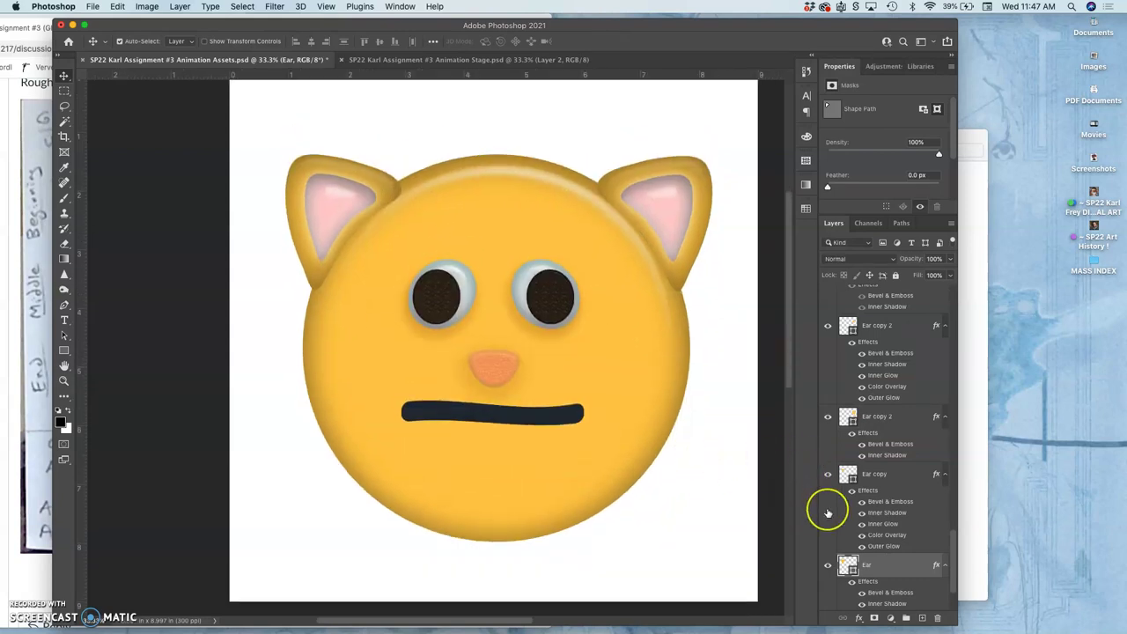
{"action": "scroll", "coordinate": [828, 513], "scroll_direction": "down", "scroll_amount": 2}
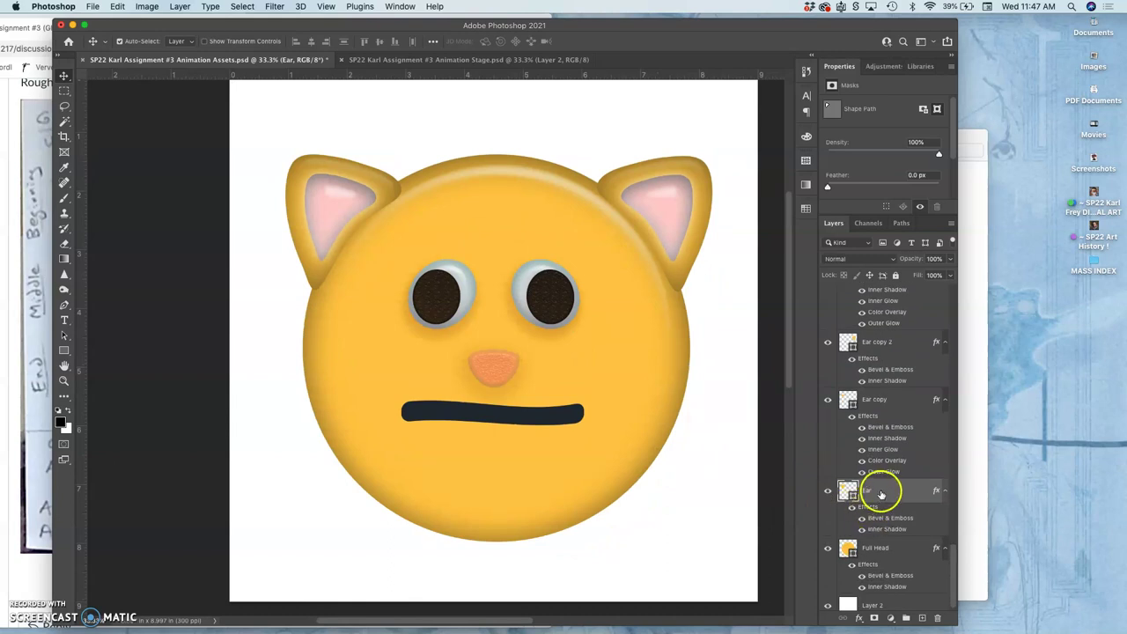
{"action": "scroll", "coordinate": [876, 489], "scroll_direction": "up", "scroll_amount": 2}
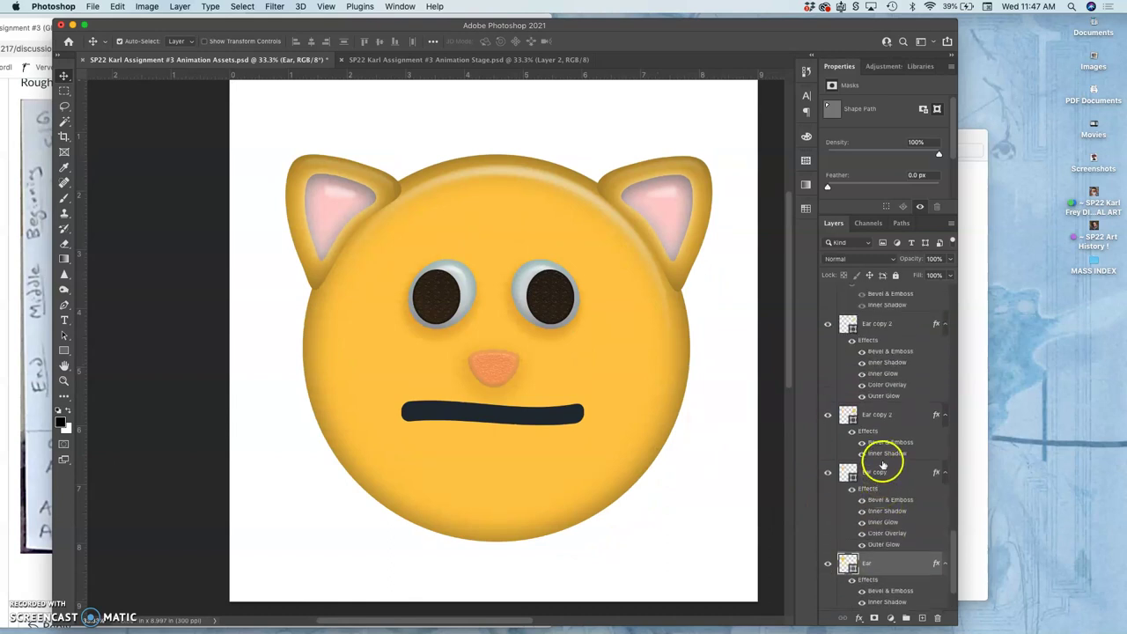
{"action": "scroll", "coordinate": [888, 424], "scroll_direction": "up", "scroll_amount": 1}
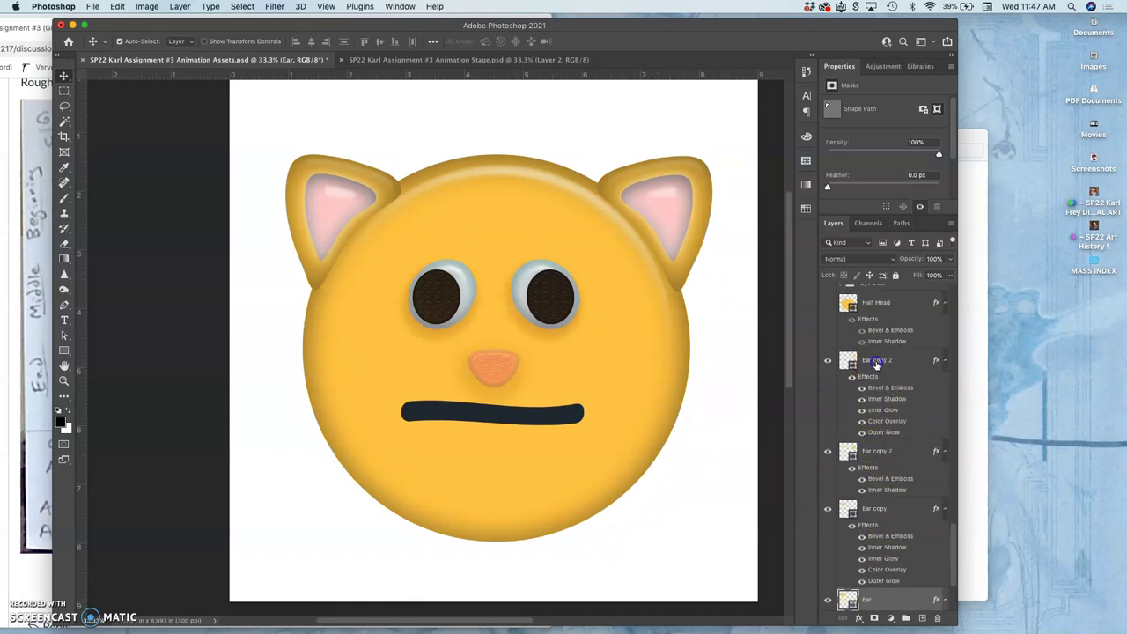
{"action": "left_click", "coordinate": [877, 361], "text": "shift"}
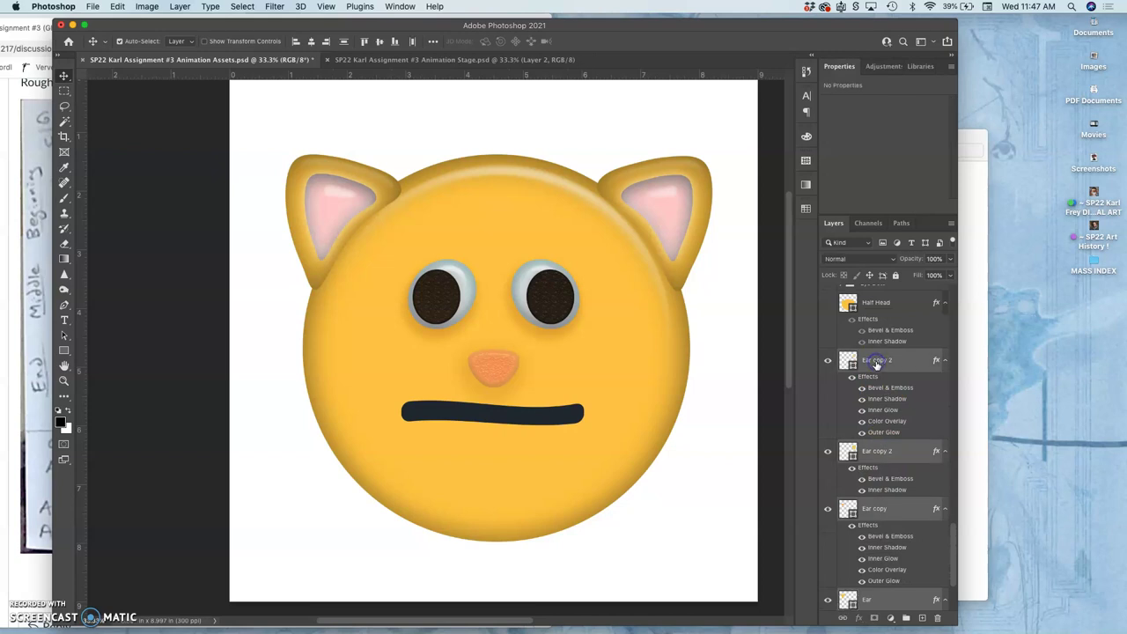
{"action": "left_click", "coordinate": [906, 617]}
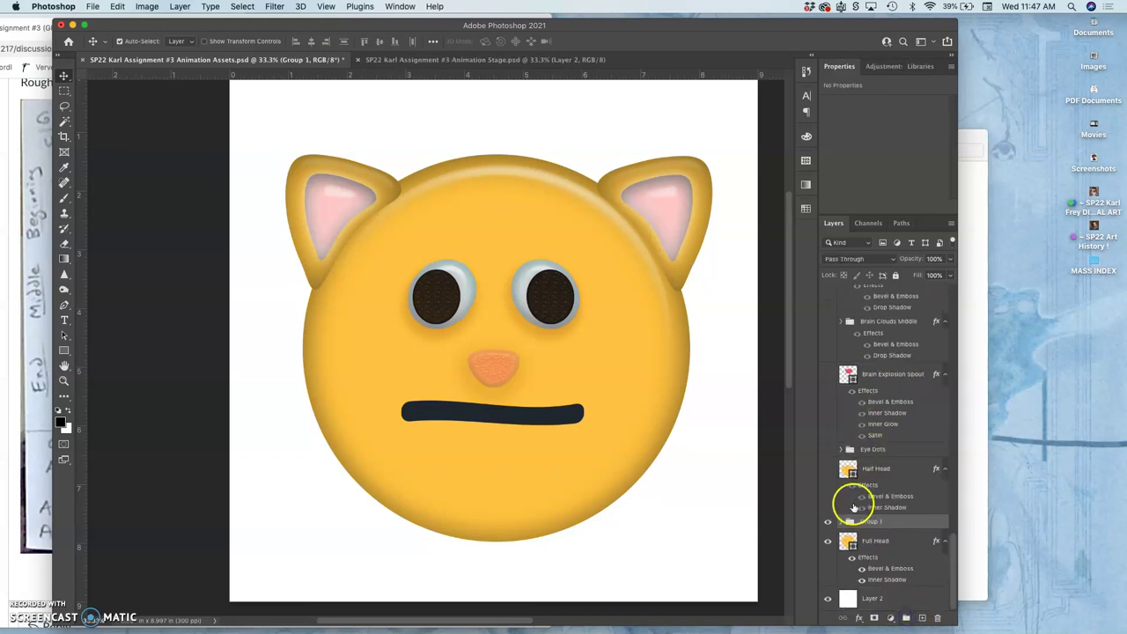
Rename the group to 'Cat Ears' and toggle its visibility off and on to check it
{"action": "double_click", "coordinate": [867, 522]}
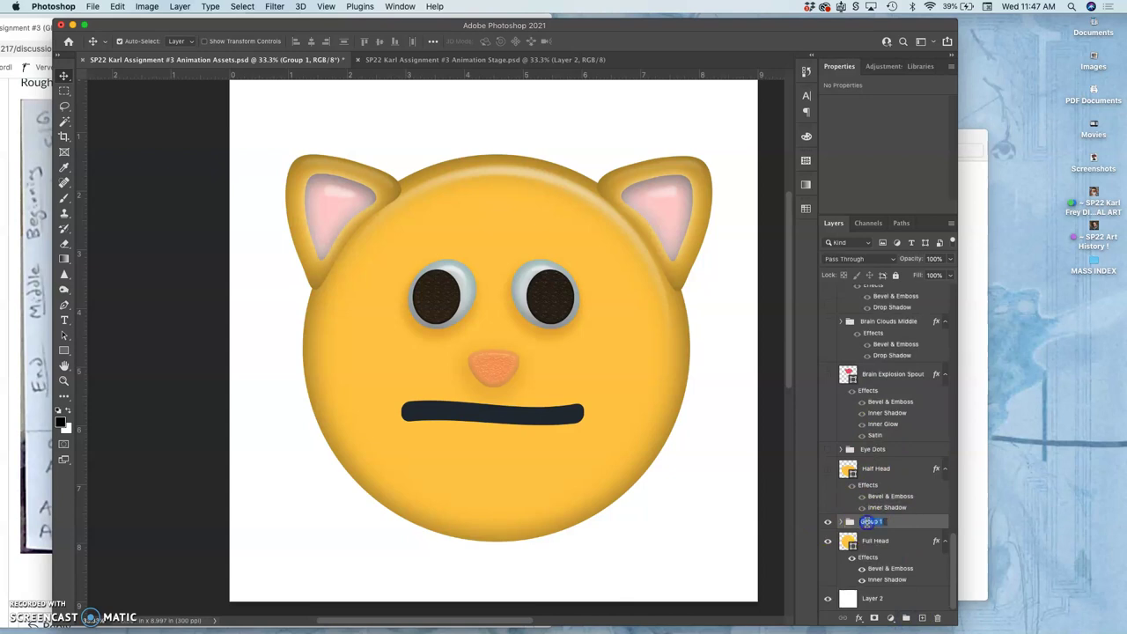
{"action": "type", "text": "Cat Ears"}
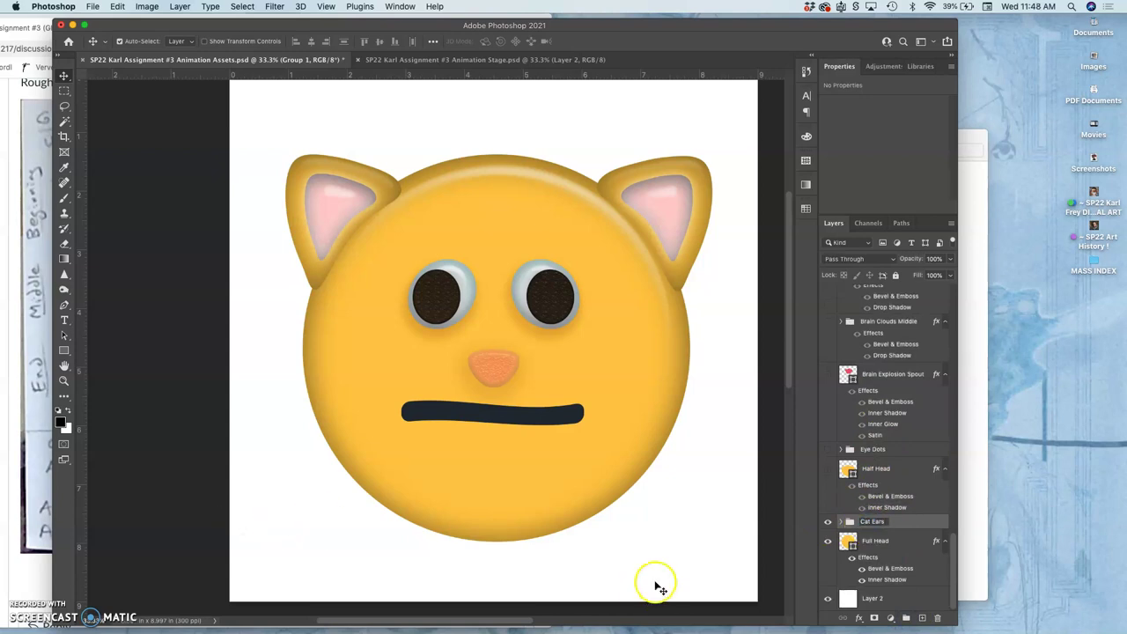
{"action": "key", "text": "Return"}
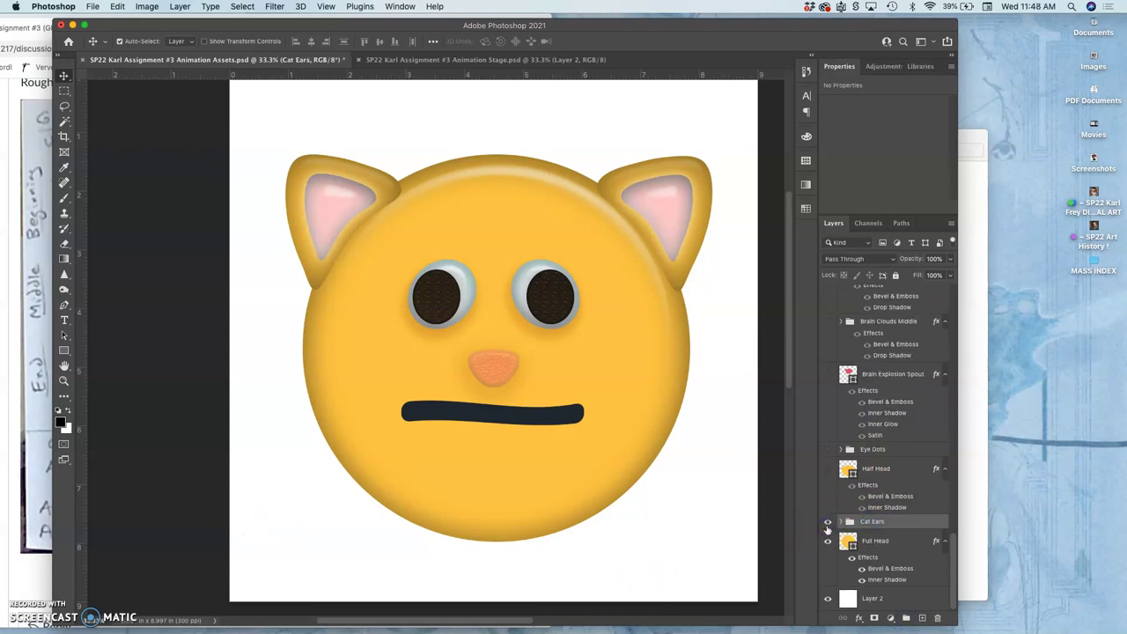
{"action": "left_click", "coordinate": [828, 524]}
{"action": "left_click", "coordinate": [828, 524]}
{"action": "left_click", "coordinate": [470, 61]}
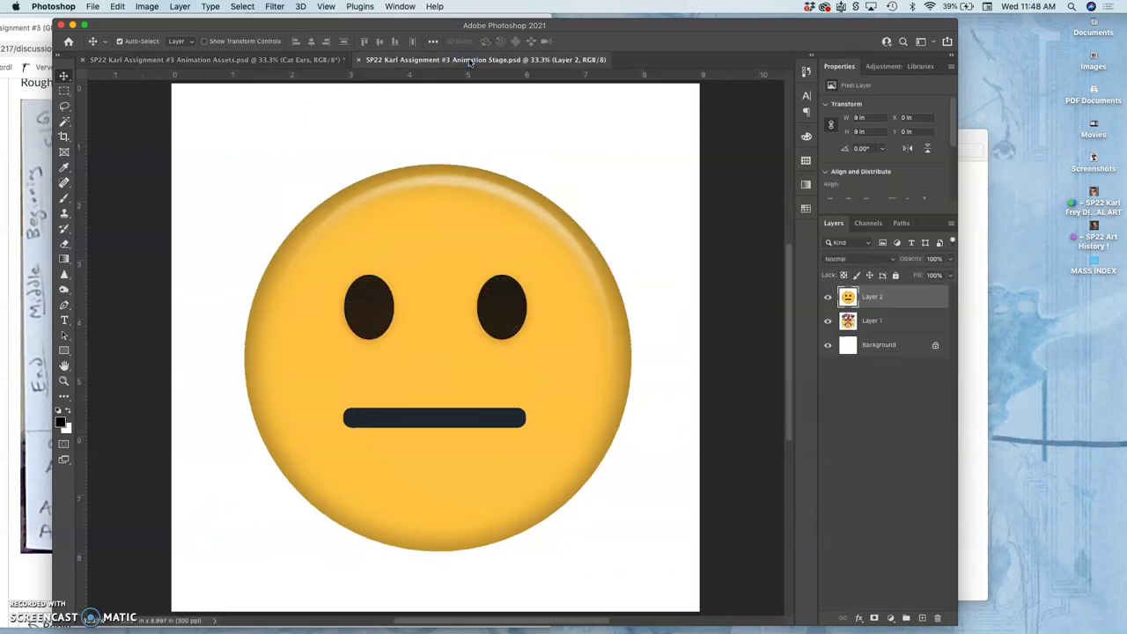
{"action": "left_click", "coordinate": [207, 62]}
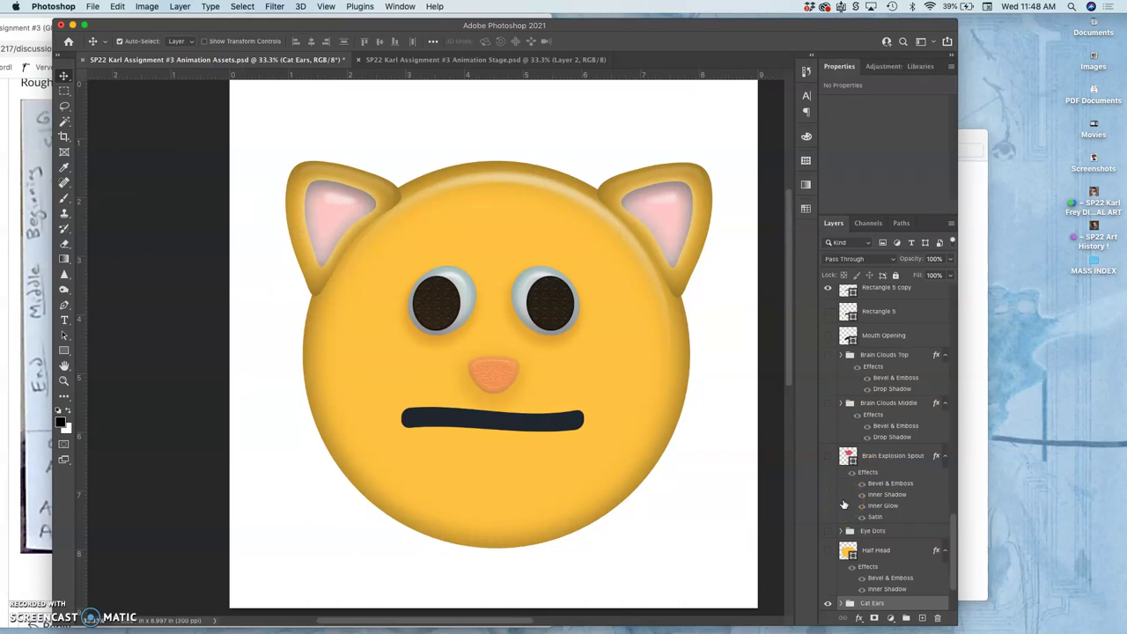
Duplicate the Cat Ears group to keep a full-size copy
{"action": "scroll", "coordinate": [843, 505], "scroll_direction": "down", "scroll_amount": 3}
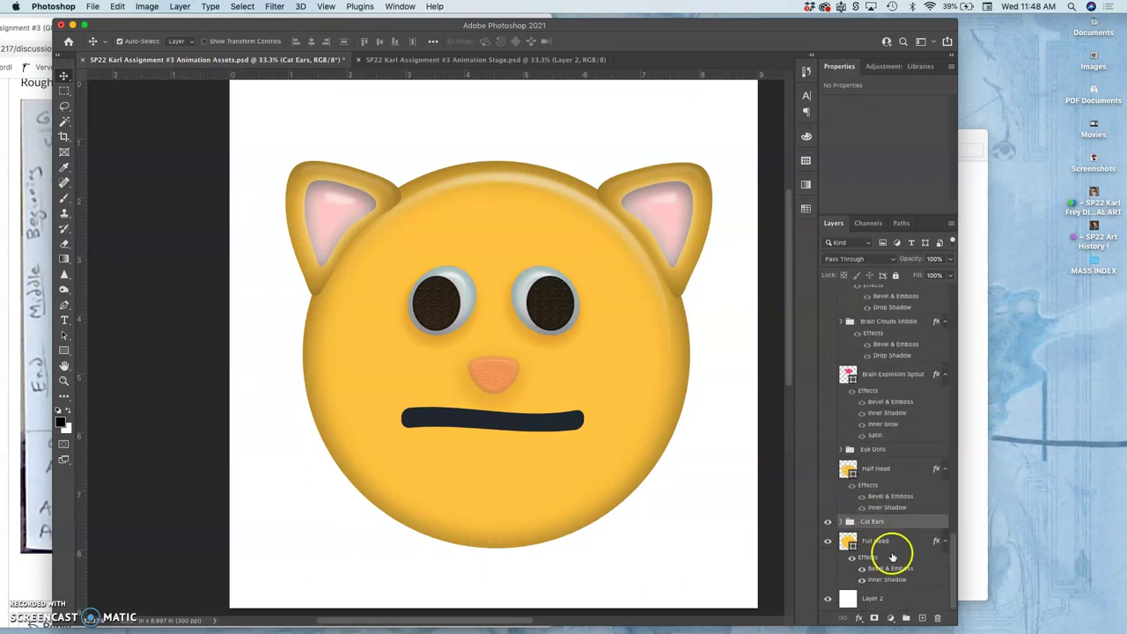
{"action": "left_click", "coordinate": [875, 523]}
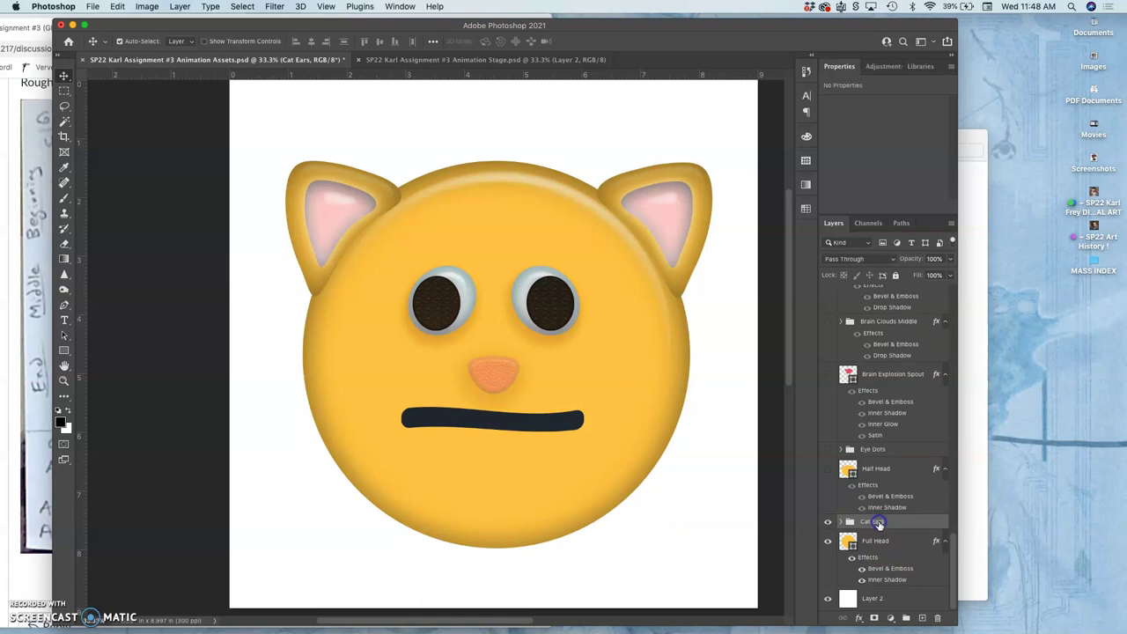
{"action": "key", "text": "super+j"}
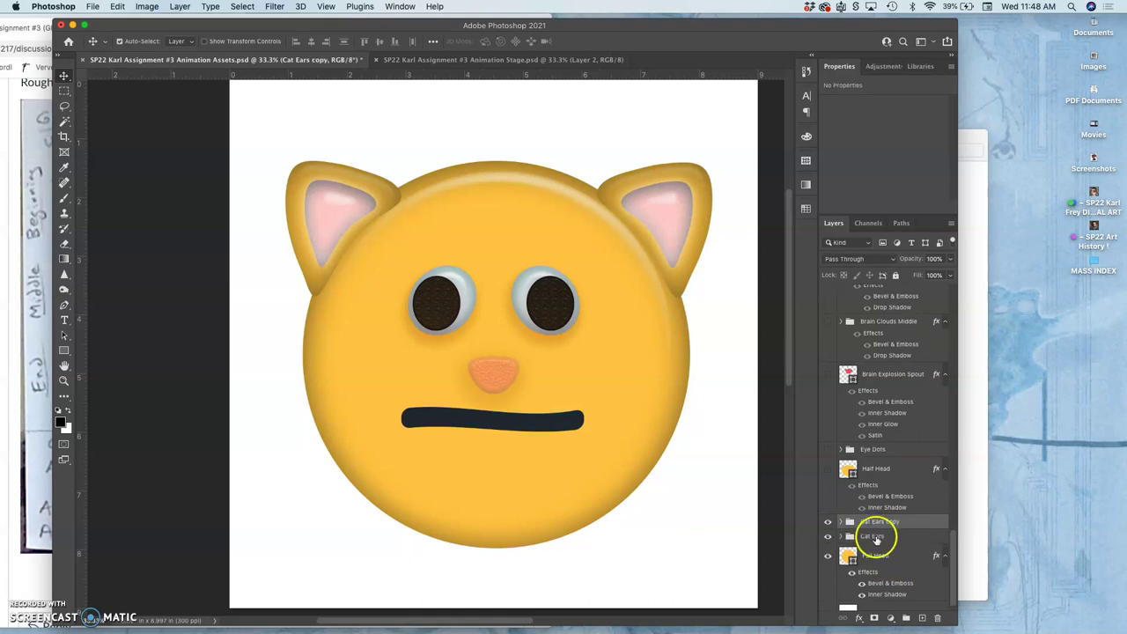
Shrink the original Cat Ears toward the head's centre, comparing against the hidden full-size copy
{"action": "left_click", "coordinate": [872, 535]}
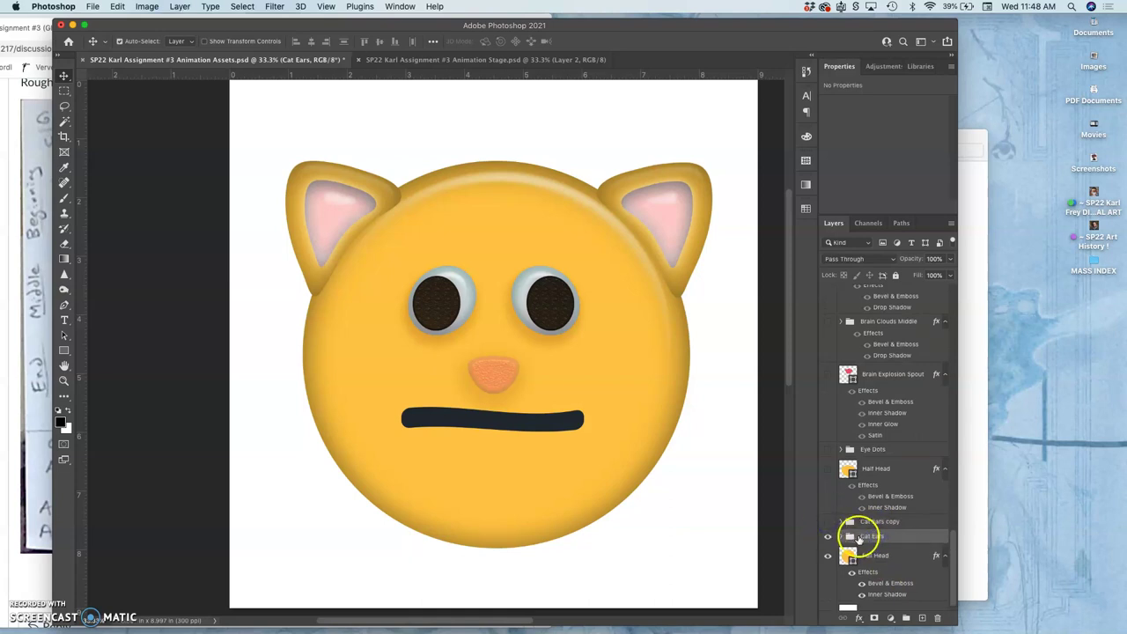
{"action": "key", "text": "super+t"}
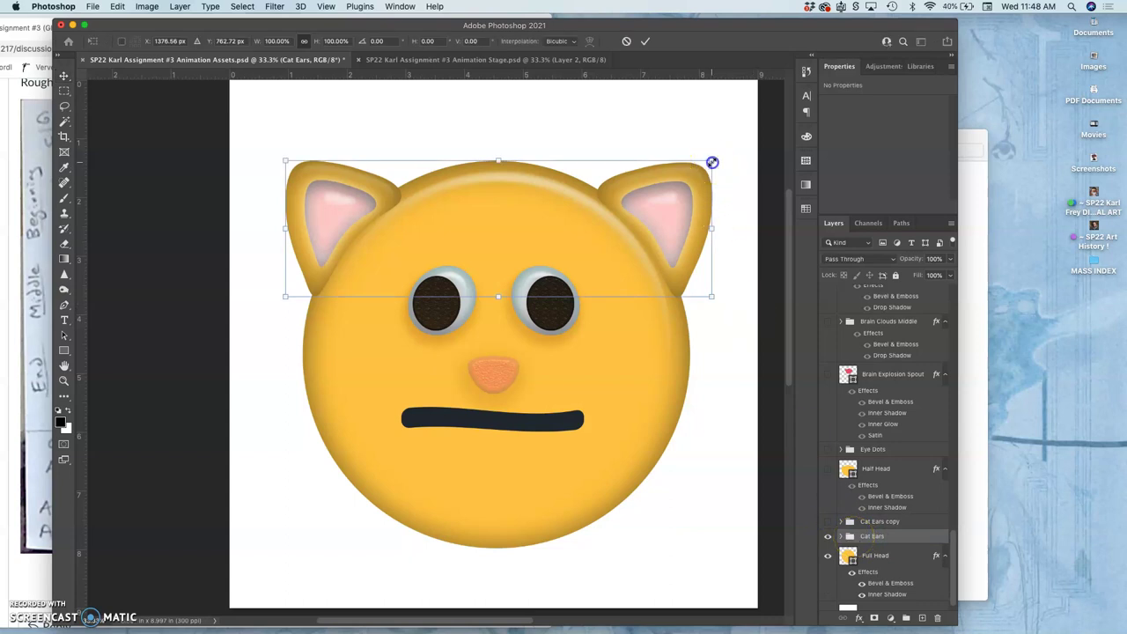
{"action": "left_click_drag", "start_coordinate": [710, 165], "coordinate": [660, 184]}
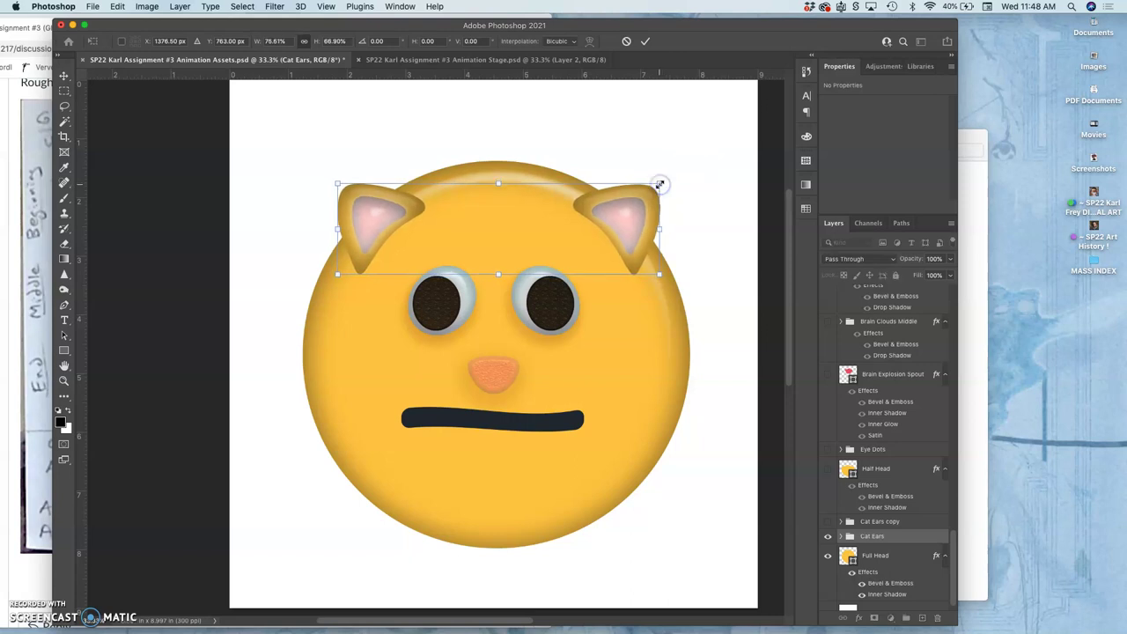
{"action": "key", "text": "Return"}
{"action": "left_click", "coordinate": [669, 197]}
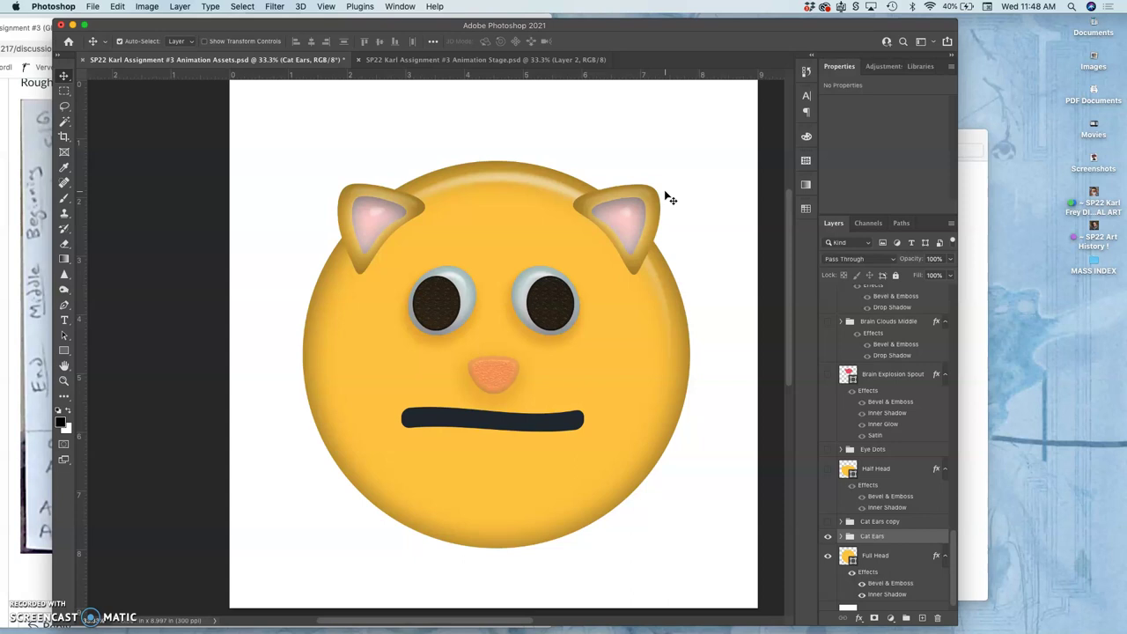
{"action": "left_click", "coordinate": [828, 524]}
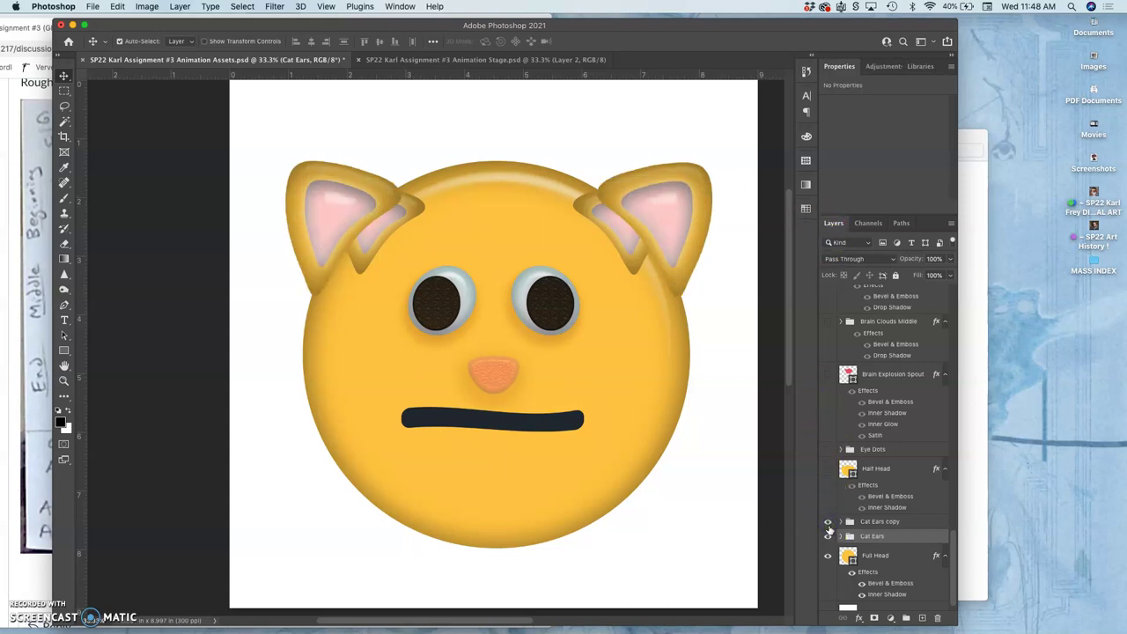
{"action": "left_click", "coordinate": [829, 525]}
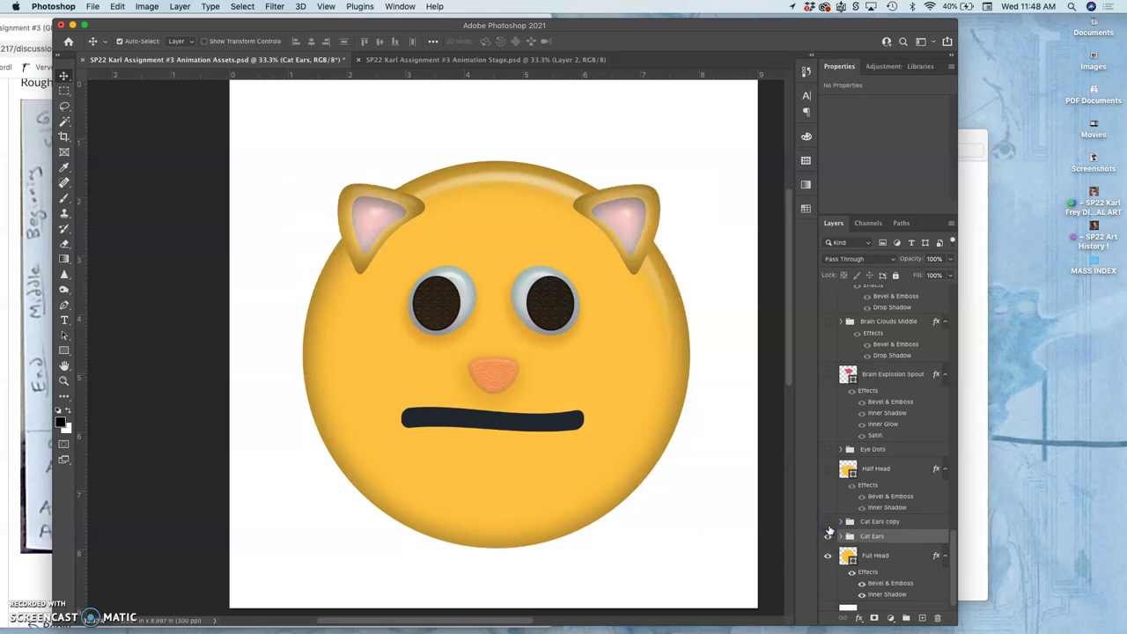
With Nose copy selected, merge all visible cat-face layers into a new Layer 3
{"action": "left_click", "coordinate": [44, 264]}
{"action": "left_click", "coordinate": [615, 308]}
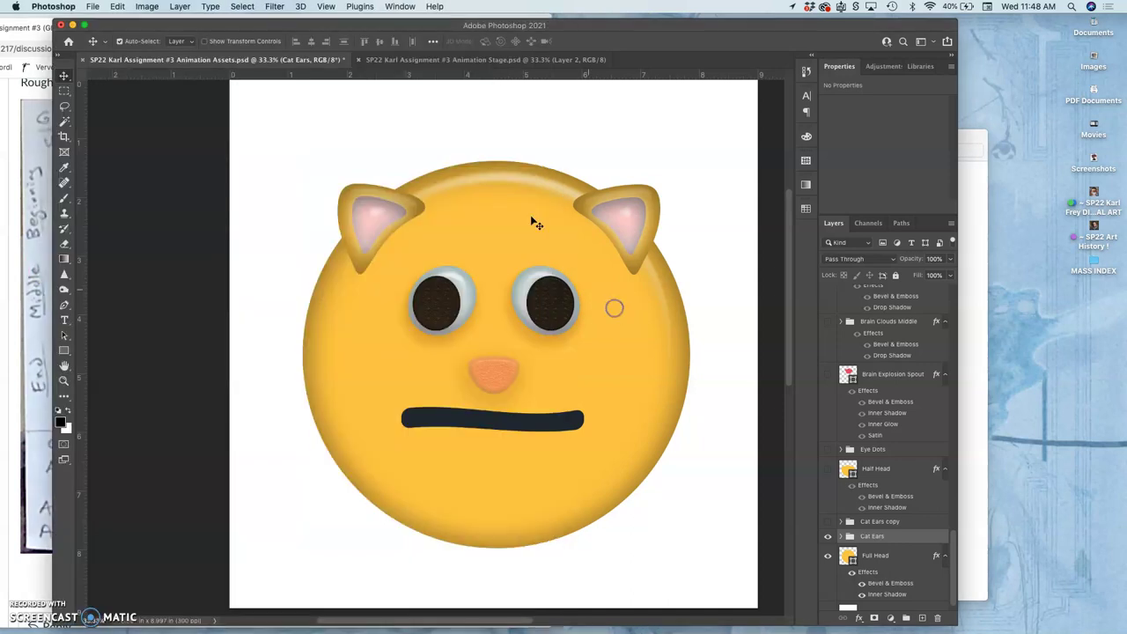
{"action": "left_click", "coordinate": [453, 62]}
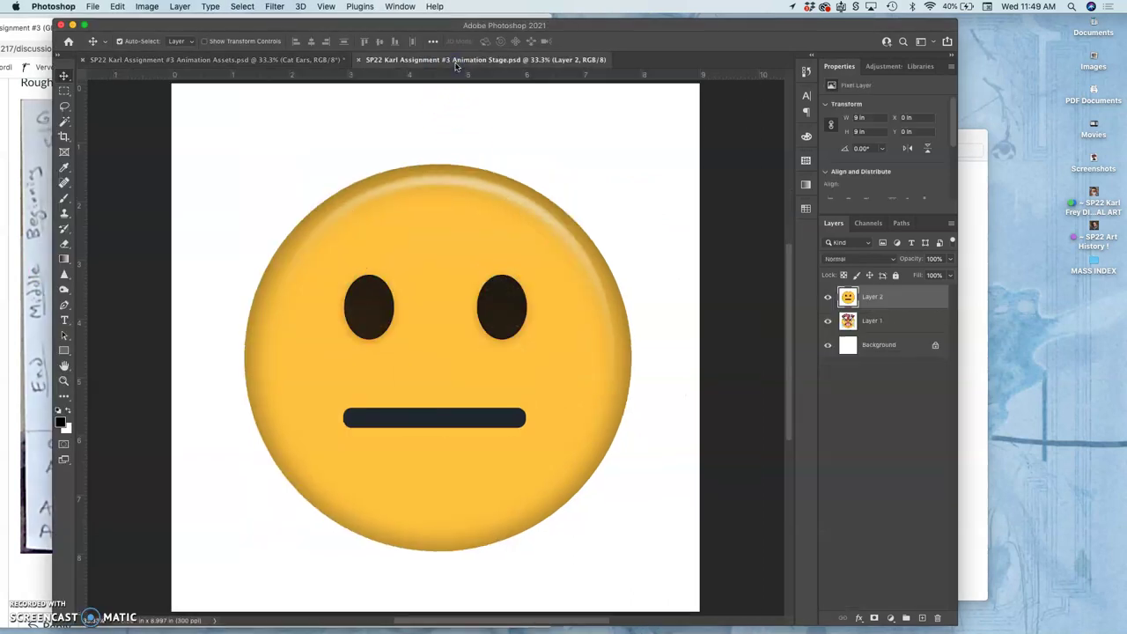
{"action": "left_click", "coordinate": [273, 60]}
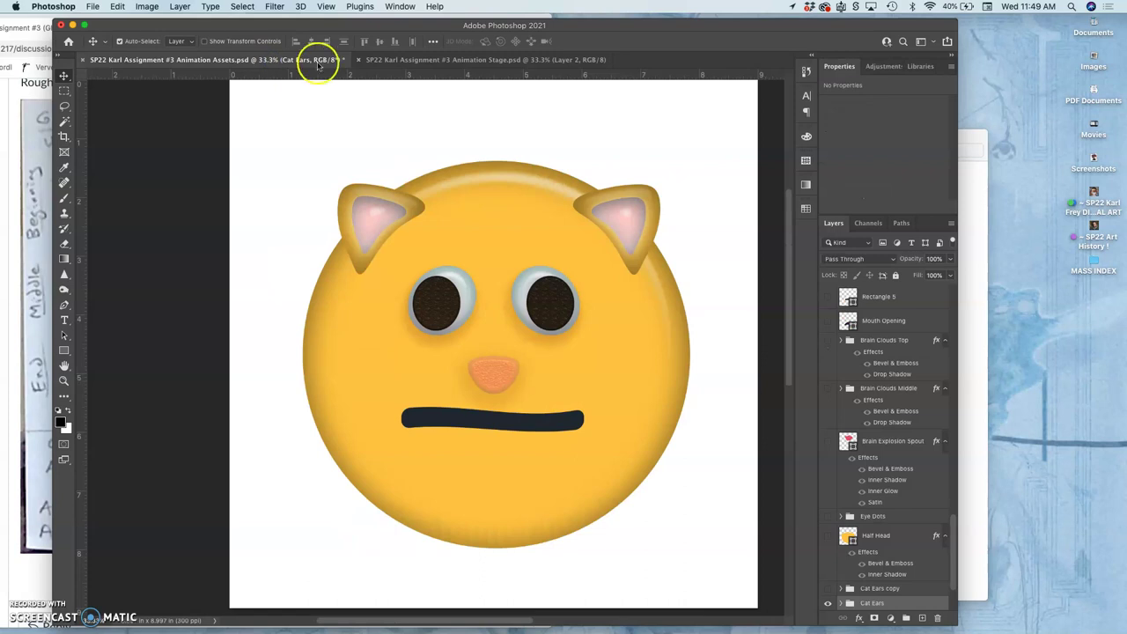
{"action": "scroll", "coordinate": [876, 458], "scroll_direction": "up", "scroll_amount": 15}
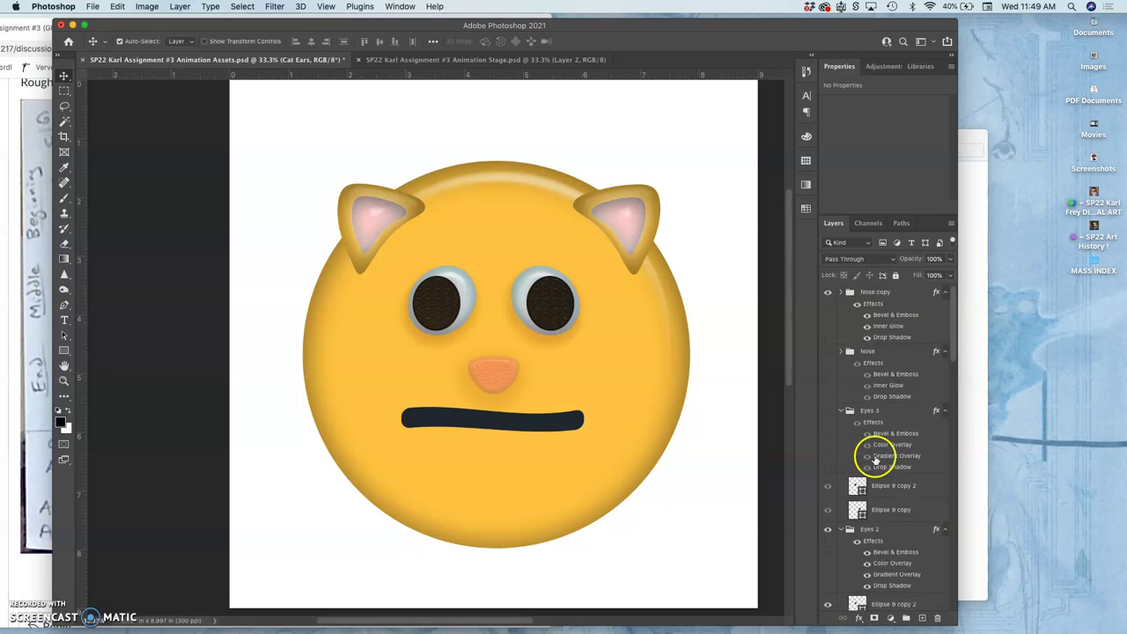
{"action": "left_click", "coordinate": [869, 295]}
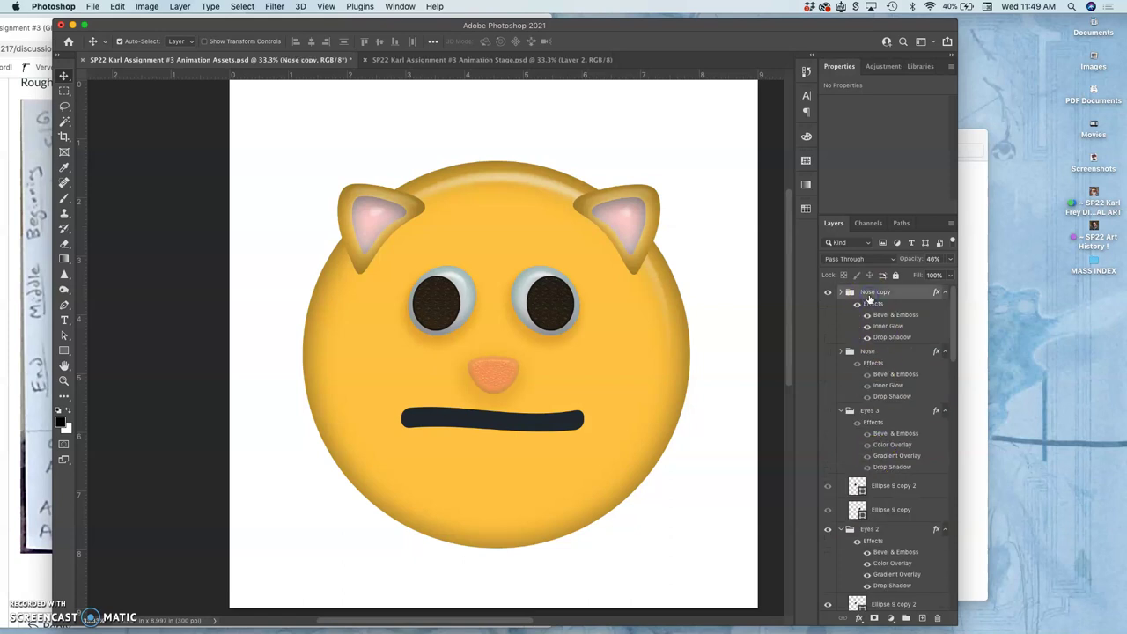
{"action": "left_click_drag", "start_coordinate": [867, 297], "coordinate": [841, 297]}
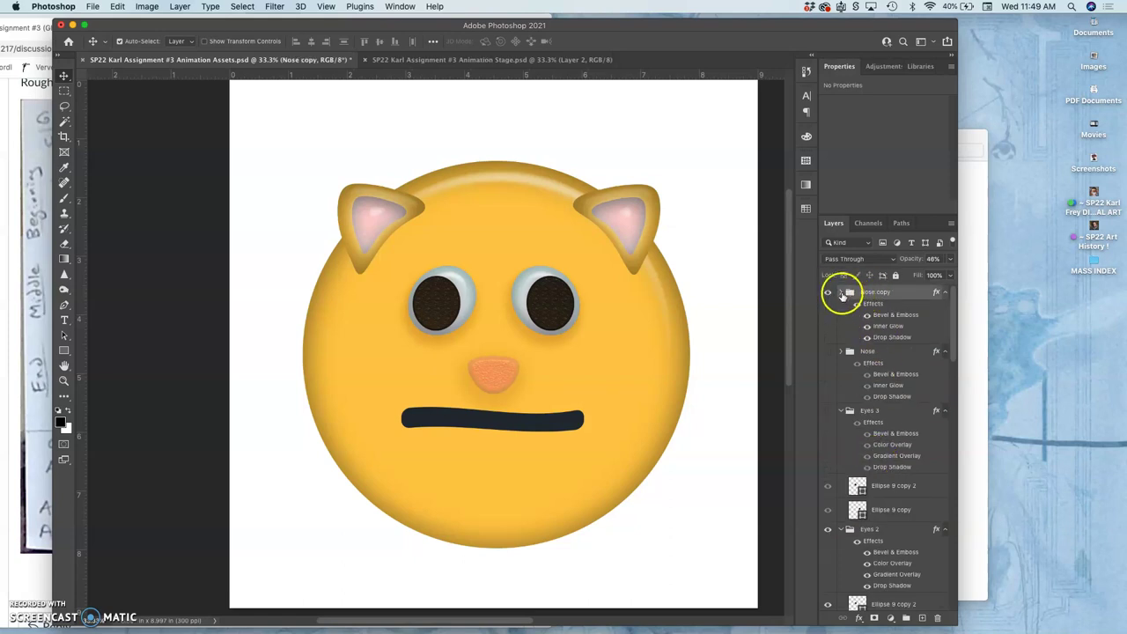
{"action": "left_click", "coordinate": [180, 7]}
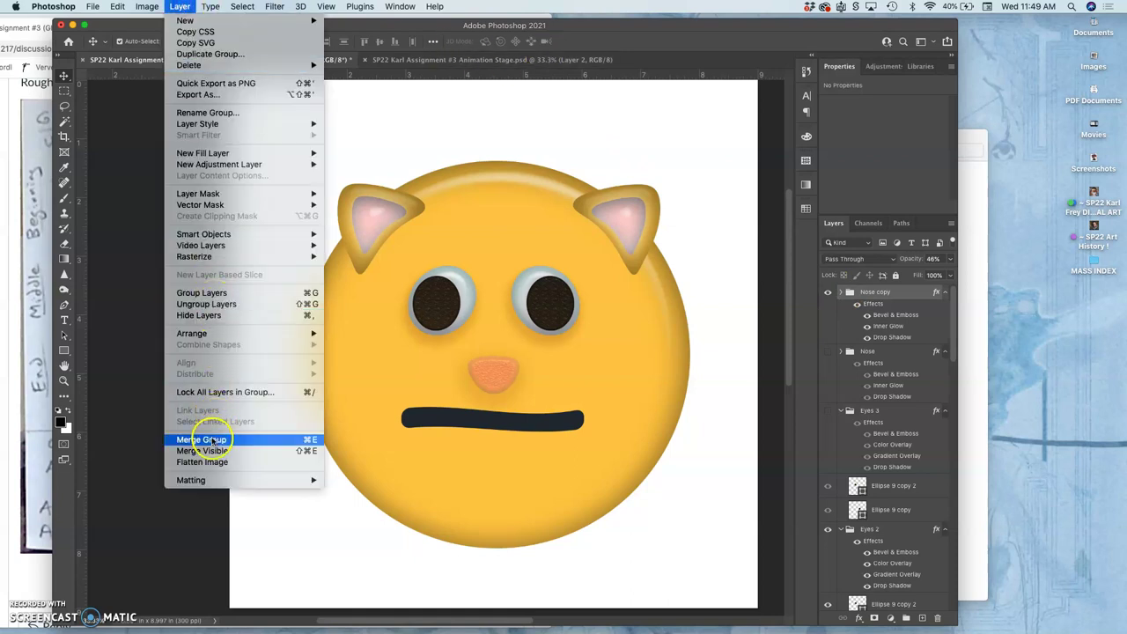
{"action": "left_click", "coordinate": [209, 450], "text": "alt"}
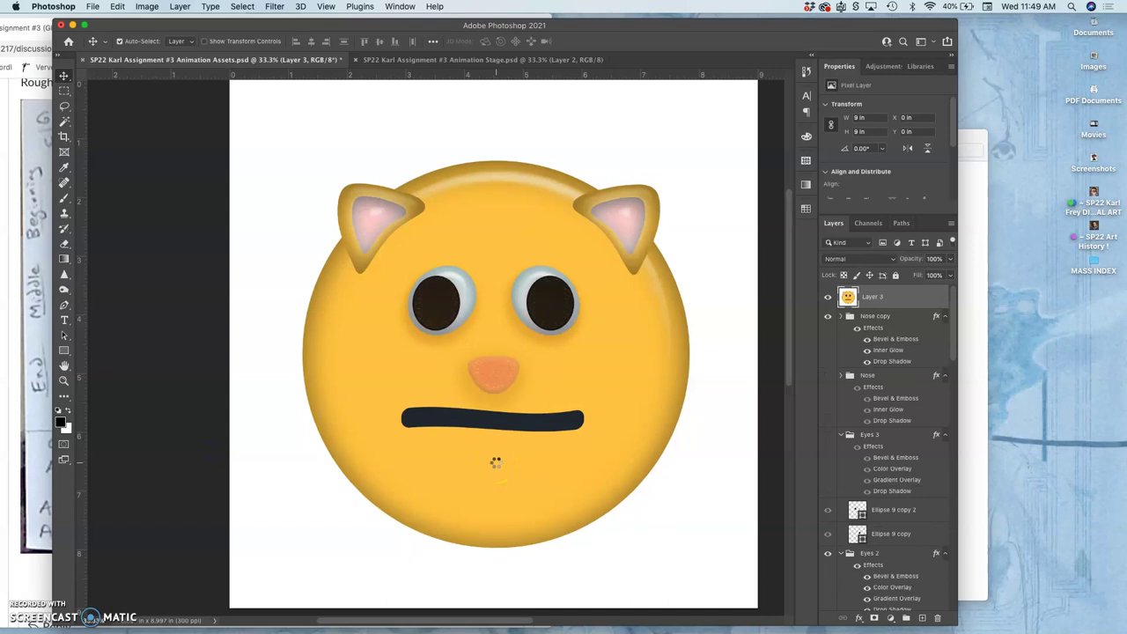
Select the entire canvas and copy the merged cat face
{"action": "left_click", "coordinate": [243, 7]}
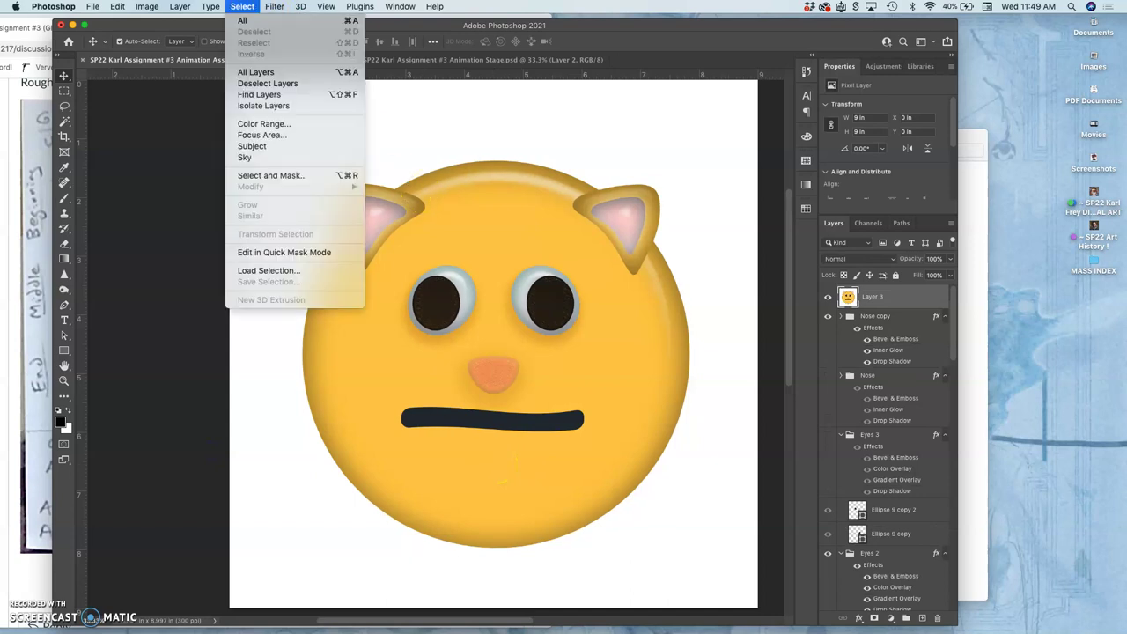
{"action": "left_click", "coordinate": [244, 19]}
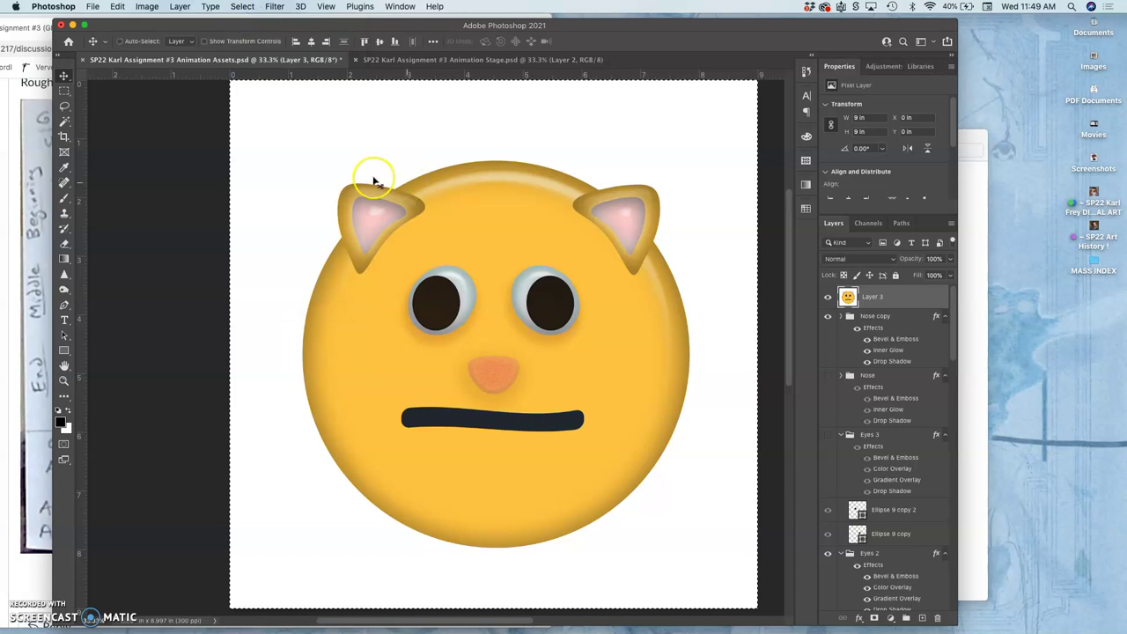
{"action": "left_click", "coordinate": [117, 6]}
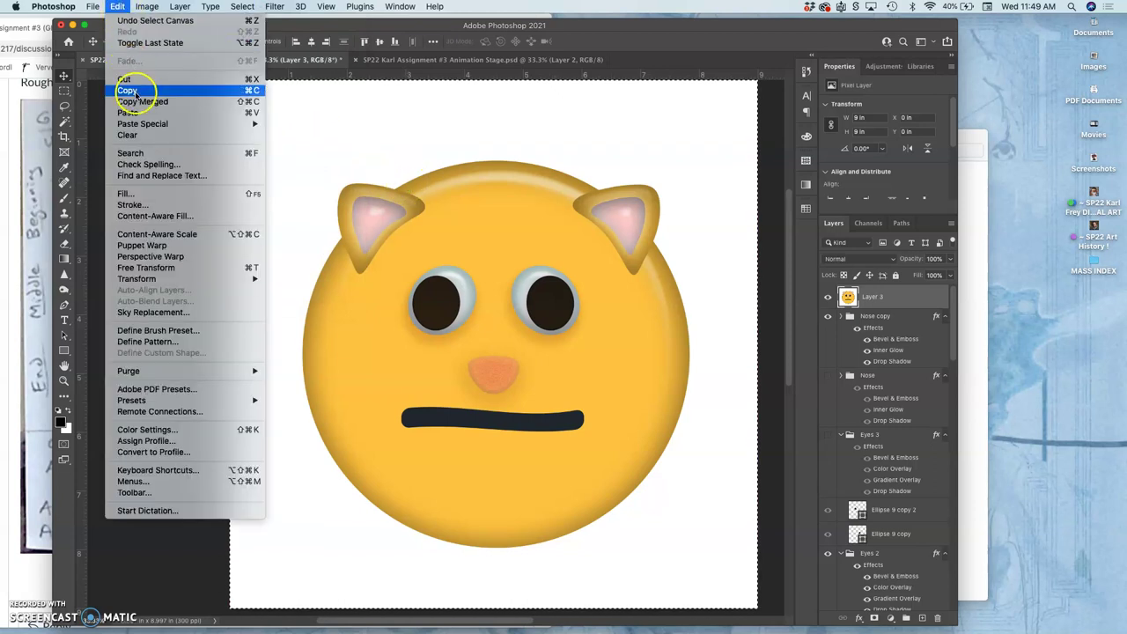
{"action": "left_click", "coordinate": [130, 90]}
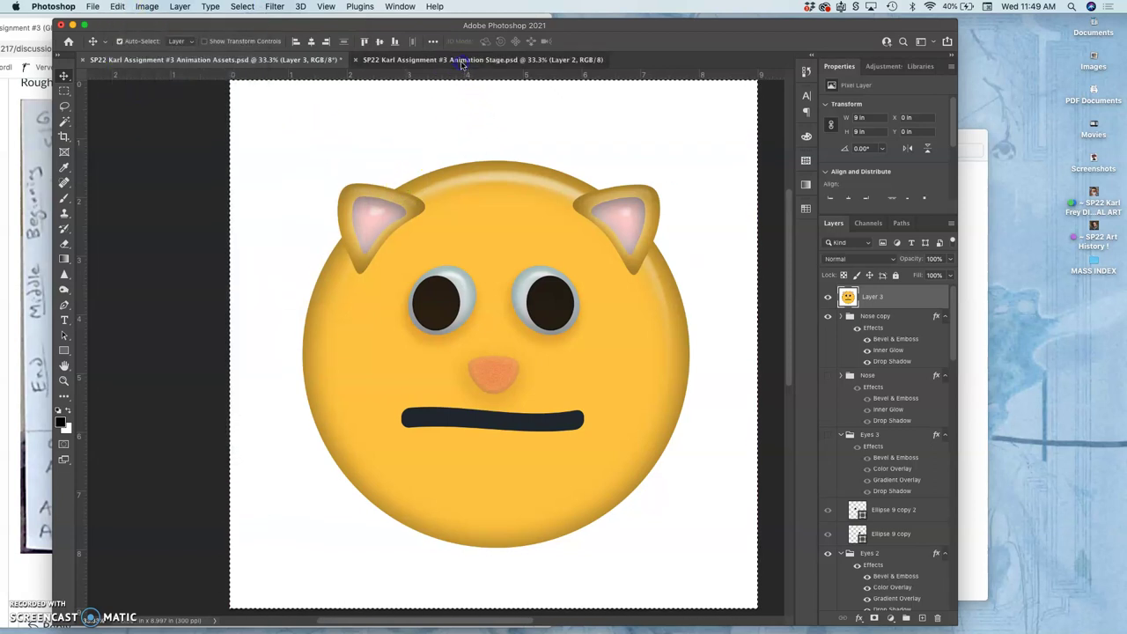
Paste the cat face into the Animation Stage document as Layer 3
{"action": "left_click", "coordinate": [462, 60]}
{"action": "left_click", "coordinate": [121, 7]}
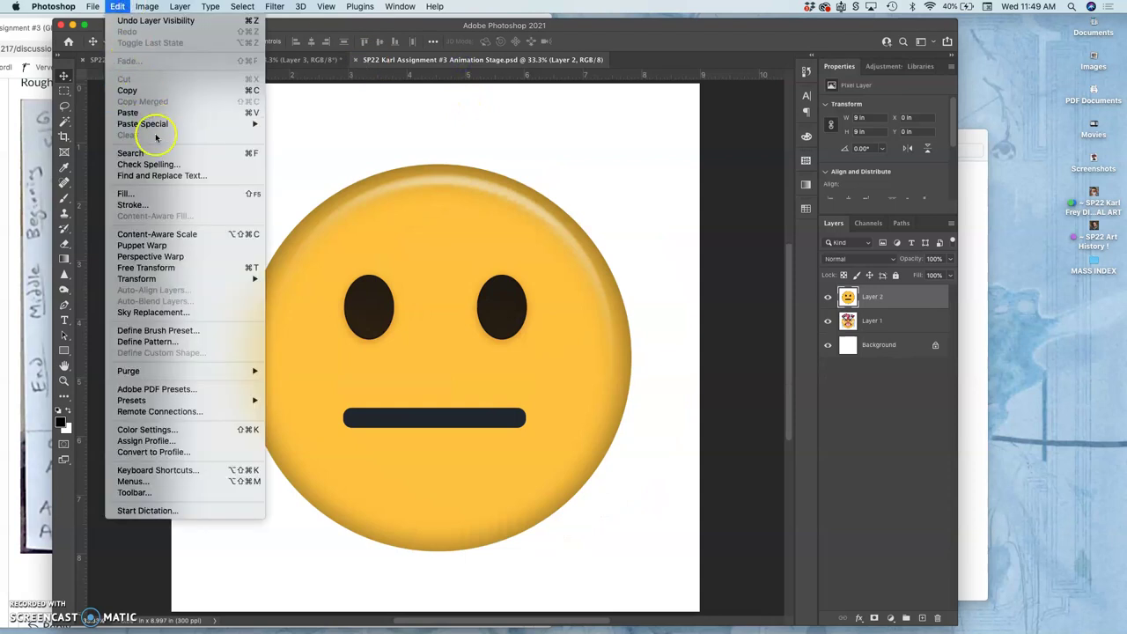
{"action": "left_click", "coordinate": [130, 113]}
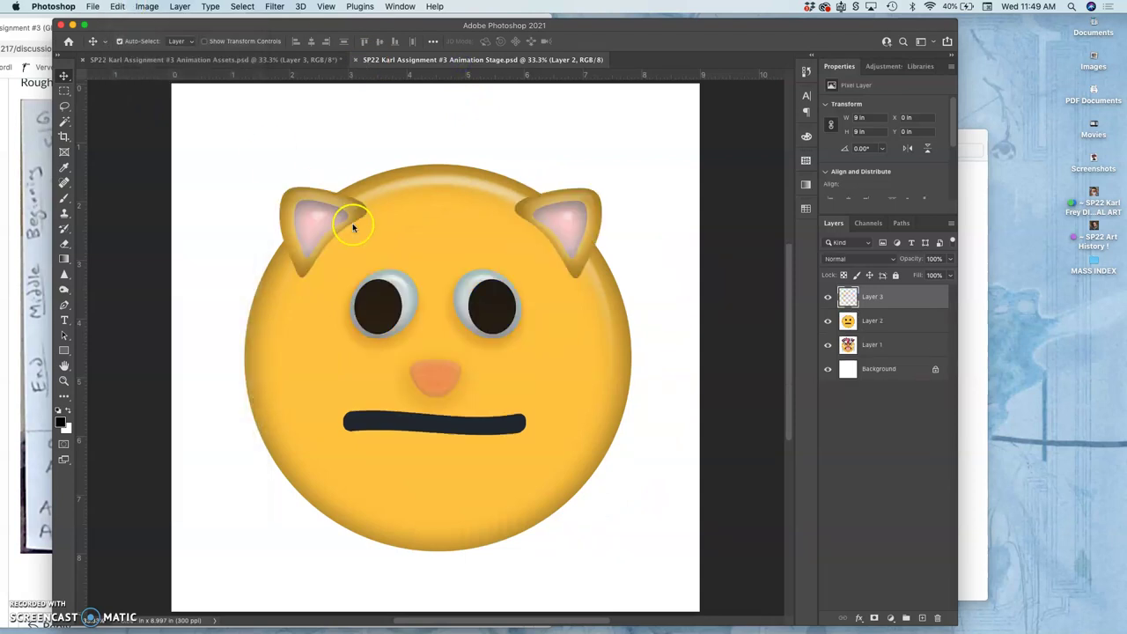
Toggle Layer 3 repeatedly to compare the cat features with the plain emoji, then check the storyboard
{"action": "left_click", "coordinate": [827, 298]}
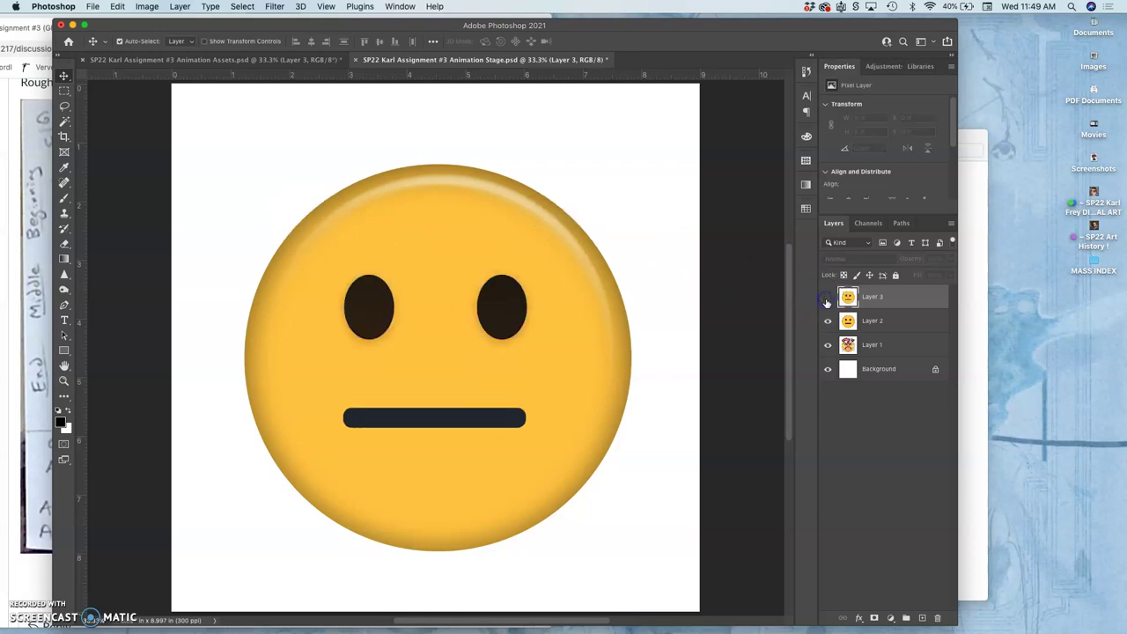
{"action": "left_click", "coordinate": [827, 297]}
{"action": "left_click", "coordinate": [827, 298]}
{"action": "left_click", "coordinate": [827, 298]}
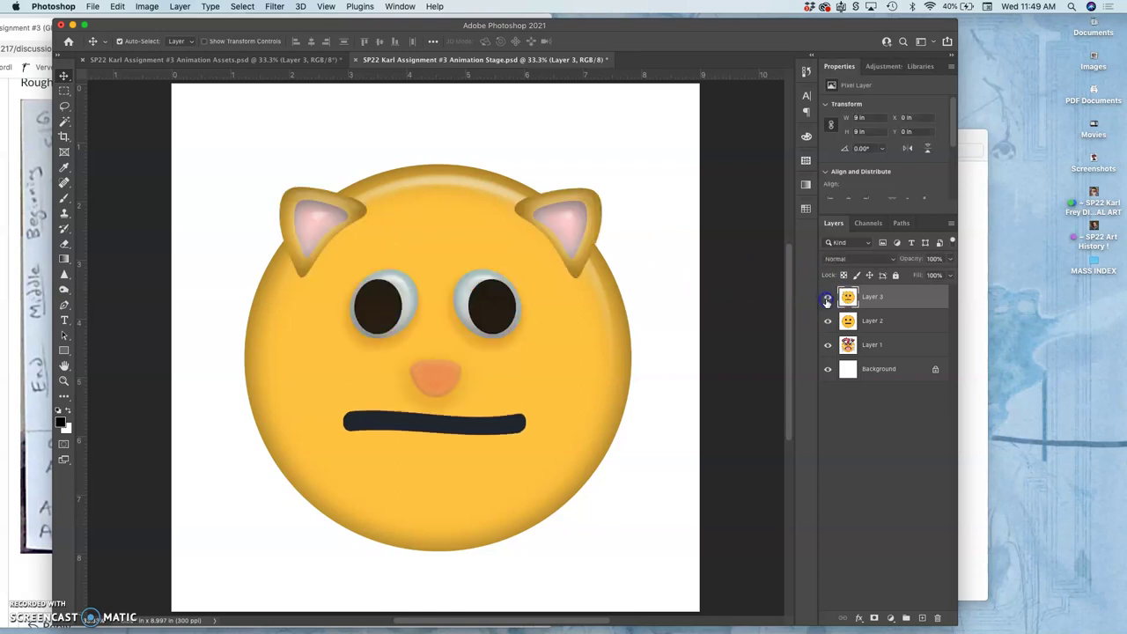
{"action": "left_click", "coordinate": [827, 298]}
{"action": "left_click", "coordinate": [827, 298]}
{"action": "left_click", "coordinate": [827, 300]}
{"action": "left_click", "coordinate": [826, 300]}
{"action": "left_click", "coordinate": [827, 300]}
{"action": "left_click", "coordinate": [827, 301]}
{"action": "left_click", "coordinate": [827, 300]}
{"action": "left_click", "coordinate": [827, 300]}
{"action": "left_click", "coordinate": [827, 300]}
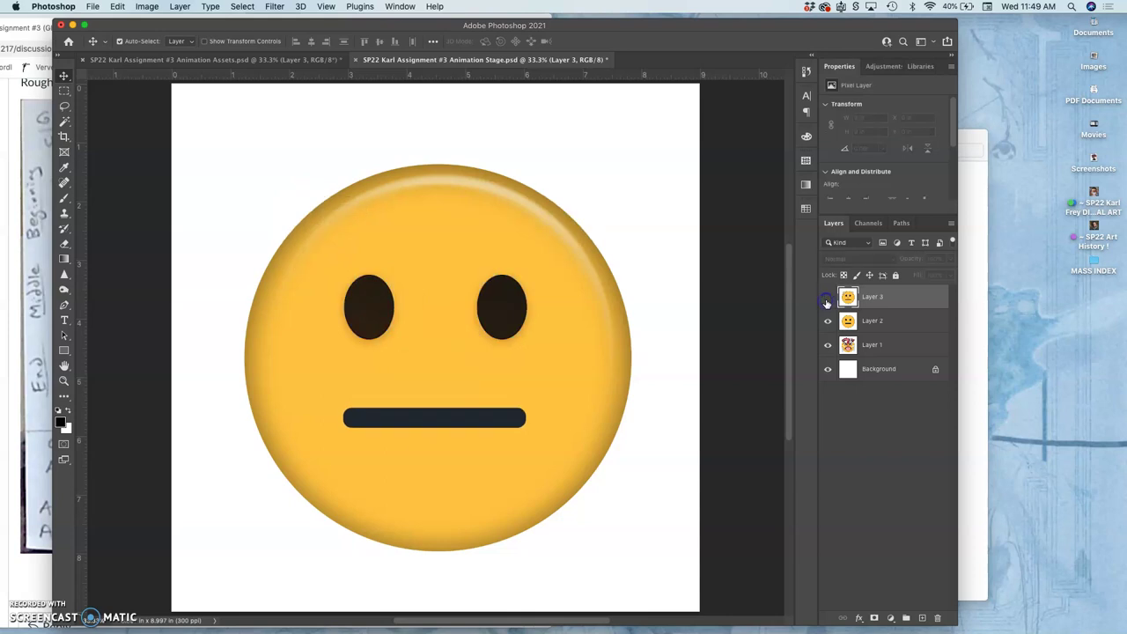
{"action": "left_click", "coordinate": [827, 300]}
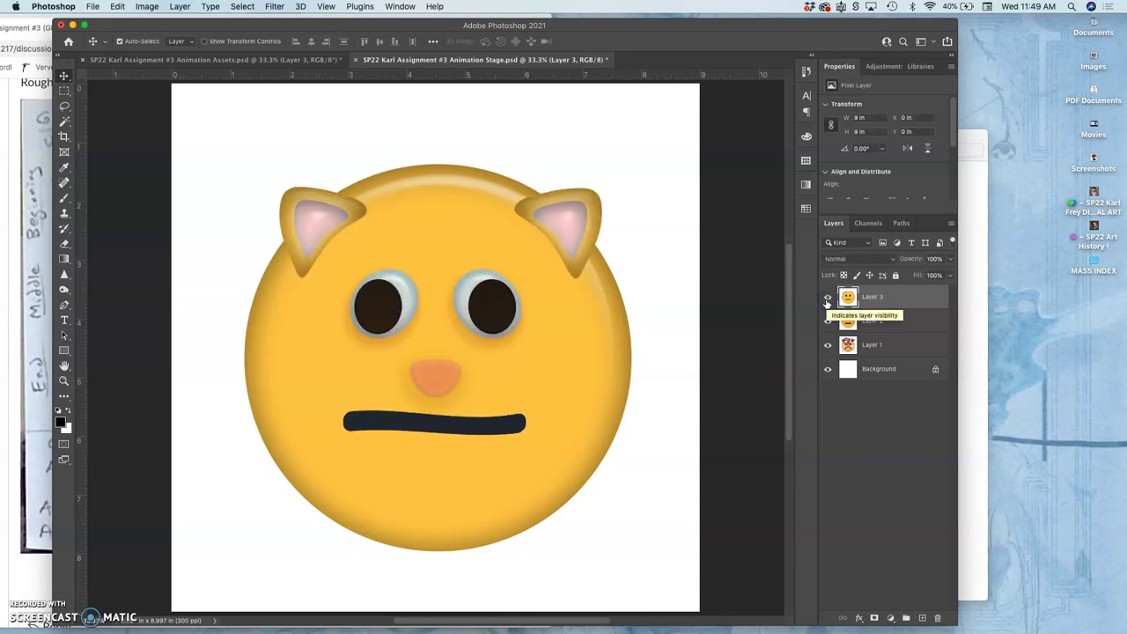
{"action": "left_click", "coordinate": [827, 300]}
{"action": "left_click", "coordinate": [827, 300]}
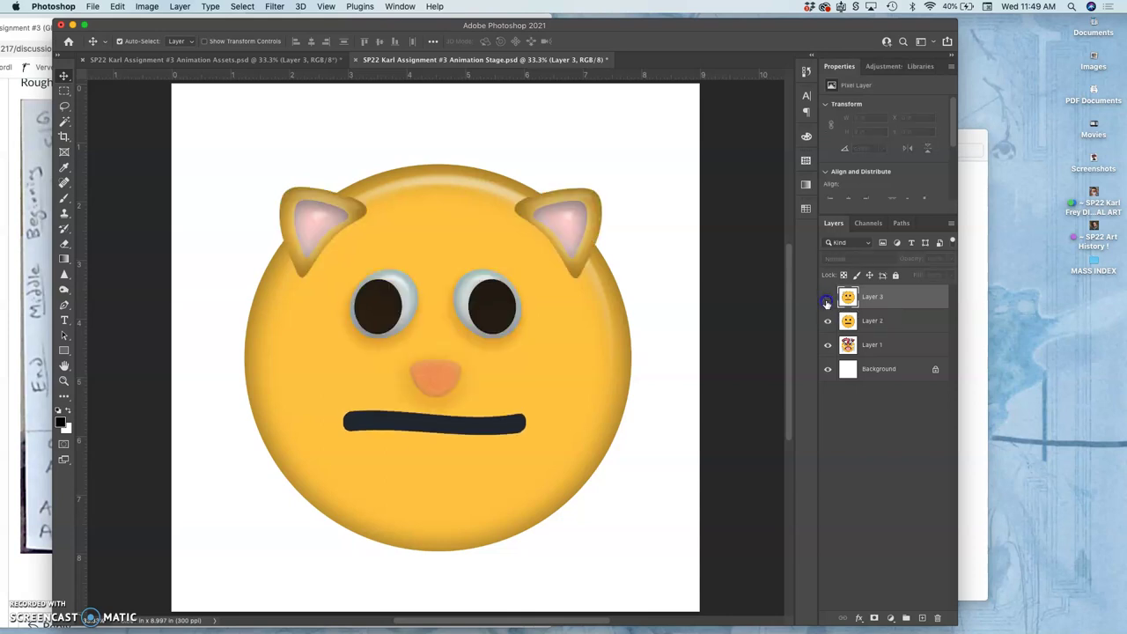
{"action": "left_click", "coordinate": [827, 301]}
{"action": "left_click", "coordinate": [827, 301]}
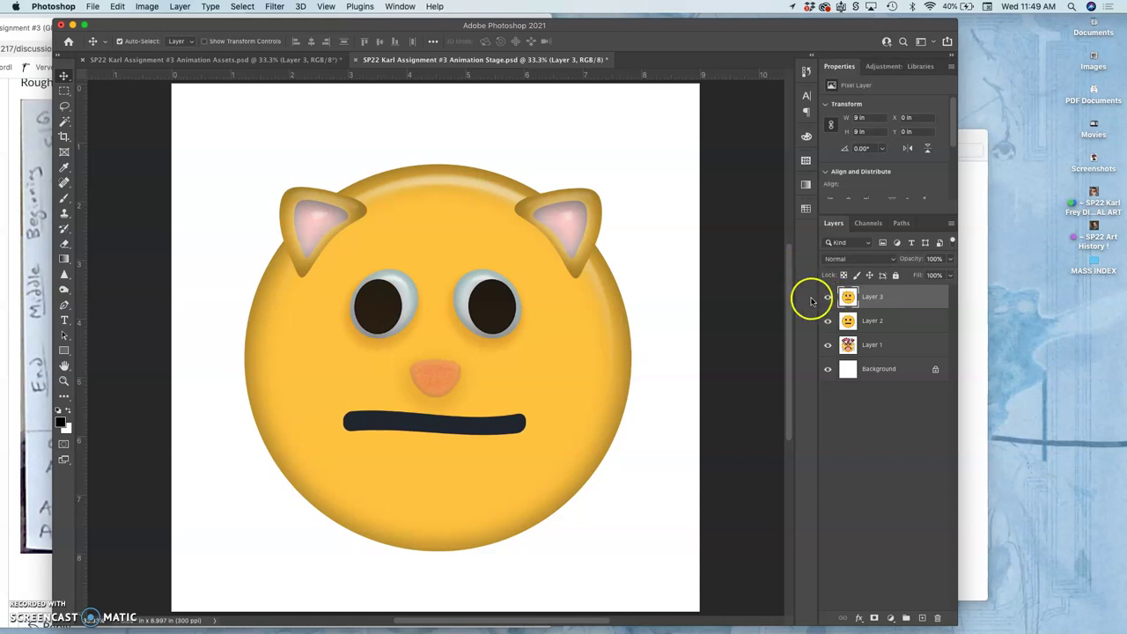
{"action": "left_click", "coordinate": [40, 172]}
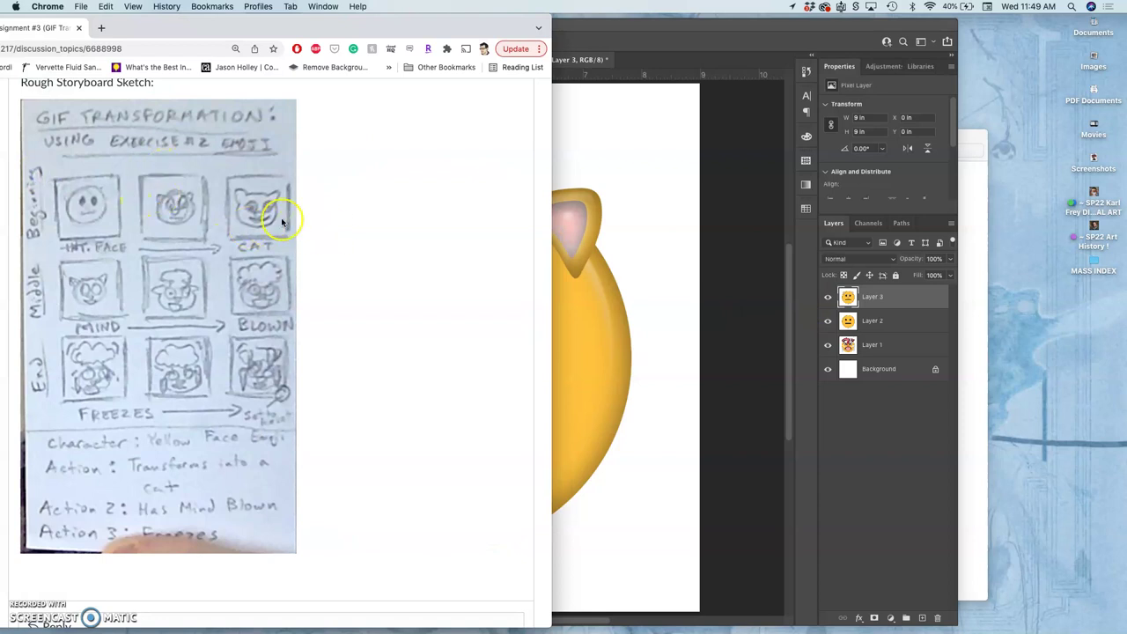
{"action": "left_click", "coordinate": [660, 269]}
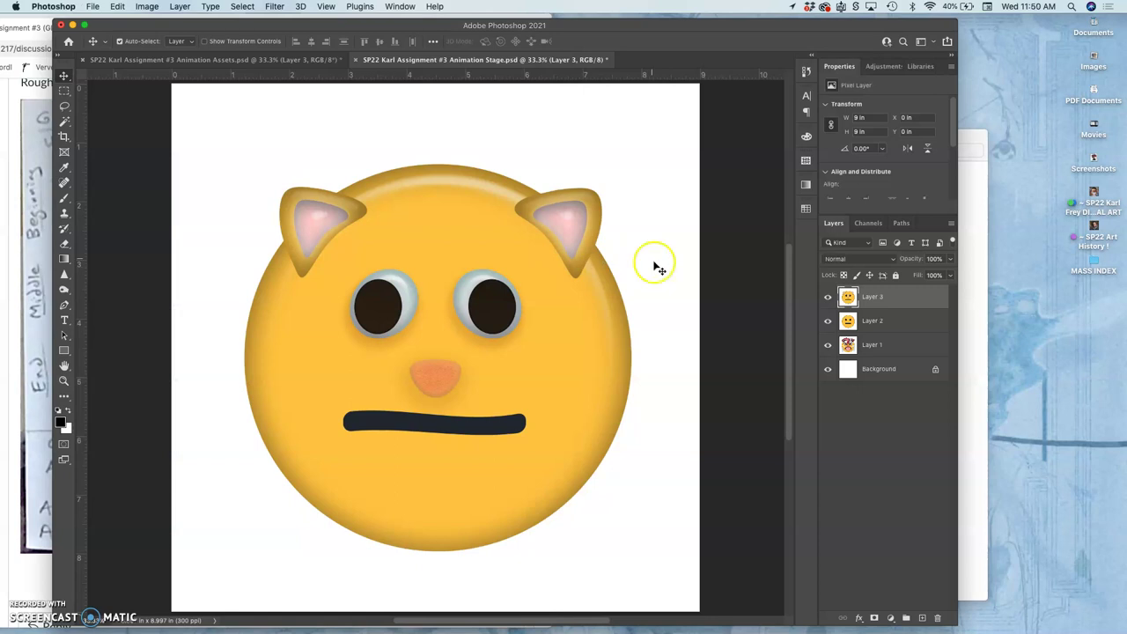
Operate the Animation Stage canvas and toggle Layer 3's cat features off and on to compare
{"action": "left_click", "coordinate": [626, 233]}
{"action": "left_click", "coordinate": [725, 184]}
{"action": "left_click", "coordinate": [500, 149]}
{"action": "left_click", "coordinate": [469, 202]}
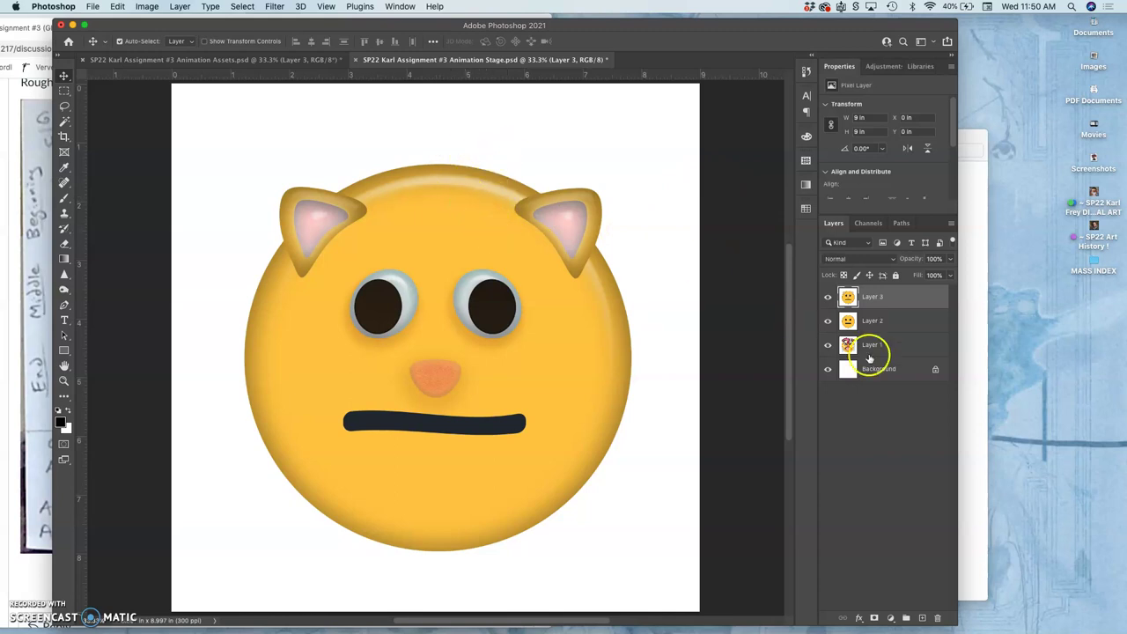
{"action": "left_click", "coordinate": [827, 298]}
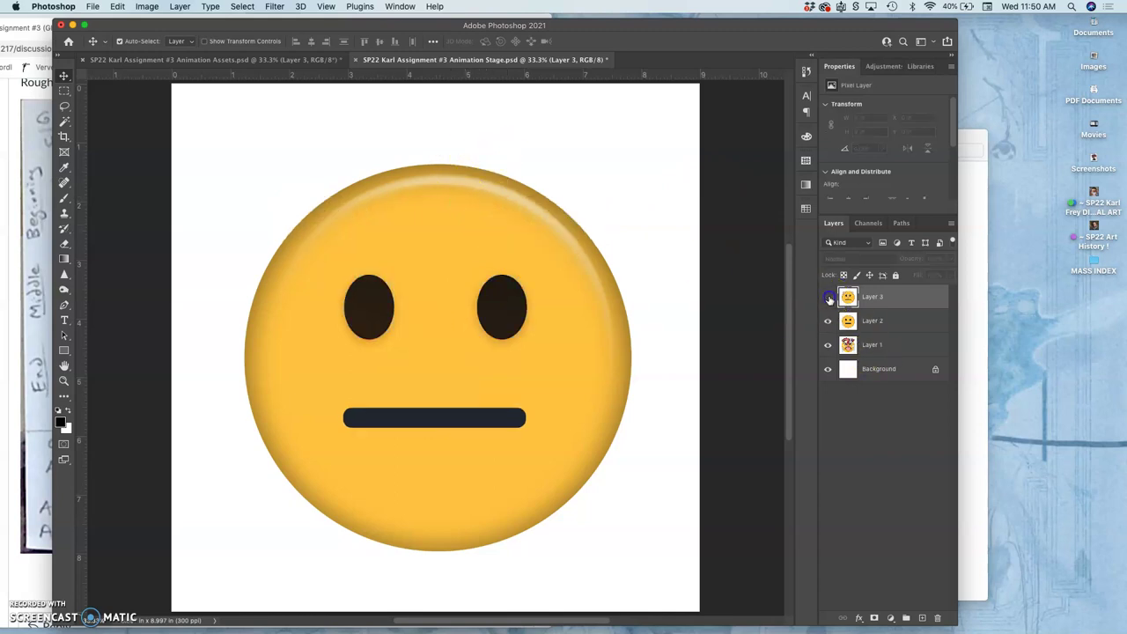
{"action": "left_click", "coordinate": [828, 298]}
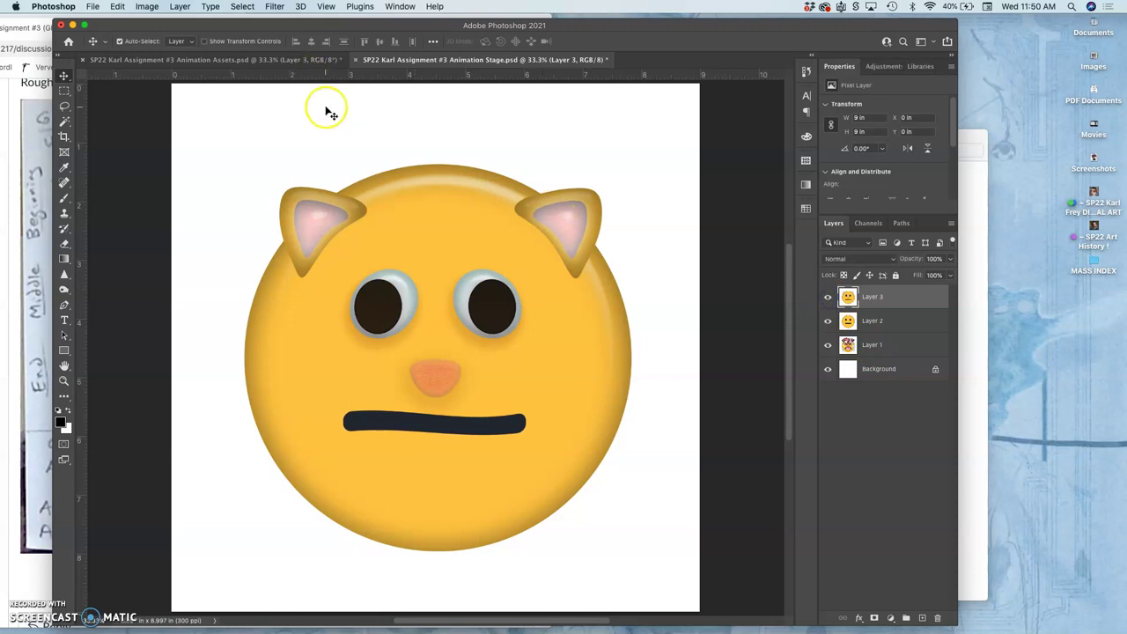
Switch back to the Animation Assets document, selecting all and then deselecting its canvas
{"action": "left_click", "coordinate": [259, 59]}
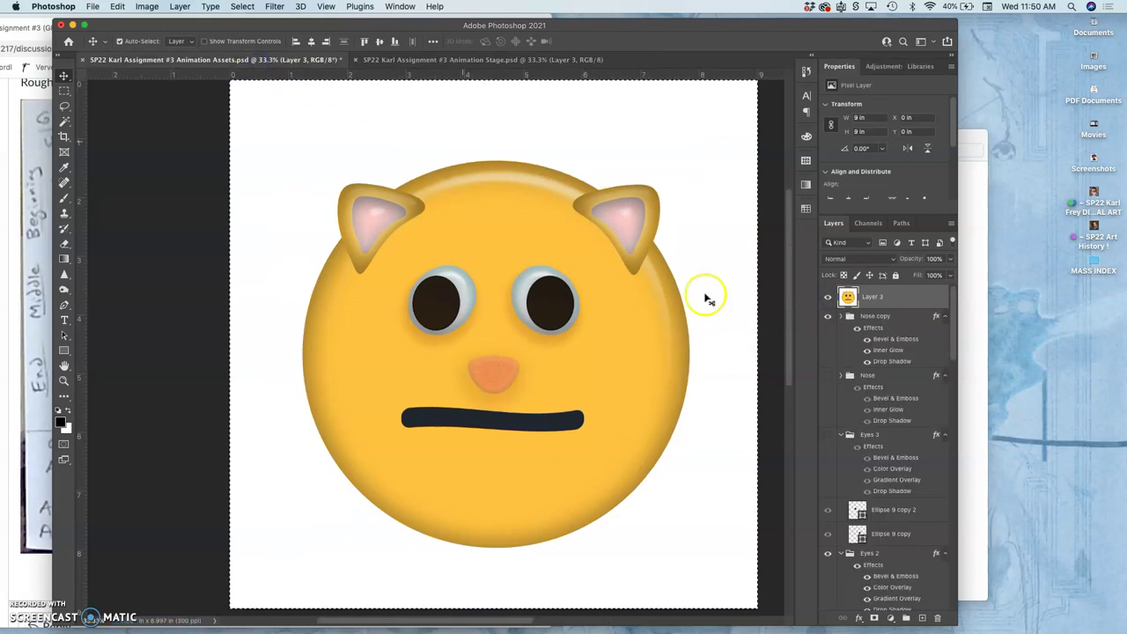
{"action": "left_click", "coordinate": [847, 297], "text": "super"}
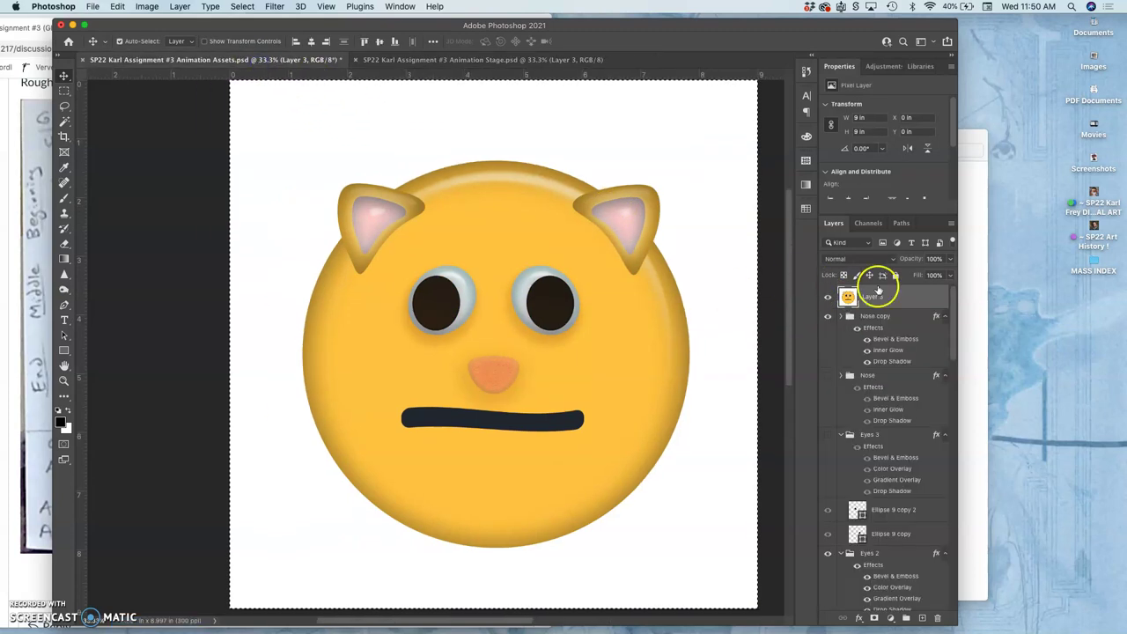
{"action": "left_click", "coordinate": [714, 297]}
Delete the merged Layer 3 from the Animation Assets document
{"action": "key", "text": "Delete"}
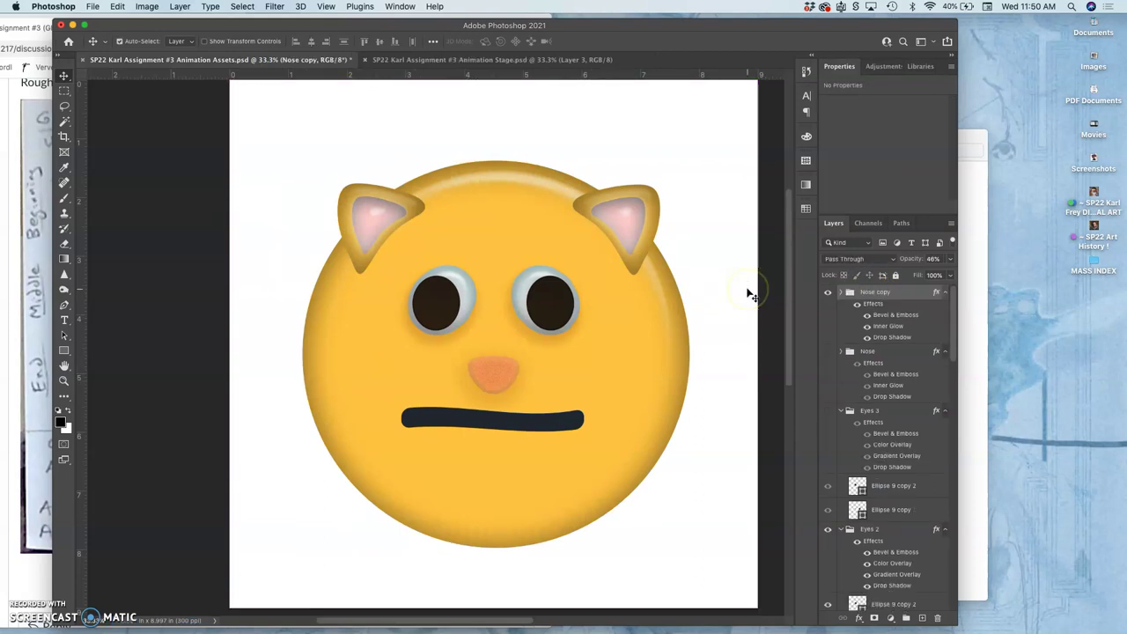
{"action": "left_click_drag", "start_coordinate": [891, 296], "coordinate": [886, 296]}
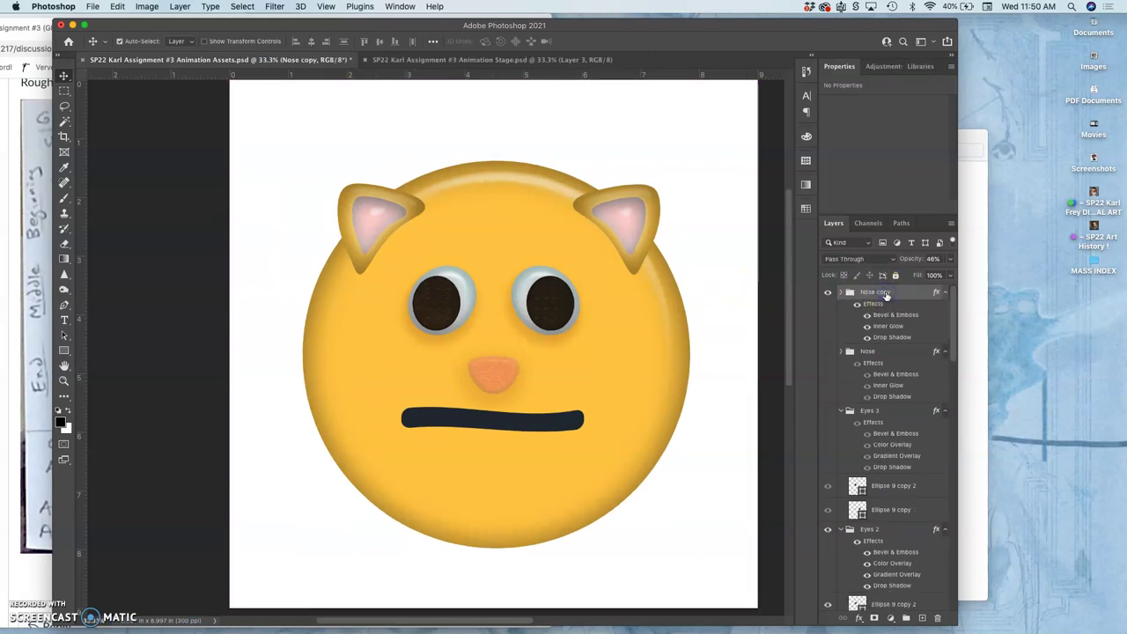
{"action": "left_click", "coordinate": [885, 296]}
Duplicate the nose as Nose copy 2 at 75% opacity, hide Nose copy, and enlarge it about 128%
{"action": "key", "text": "super+j"}
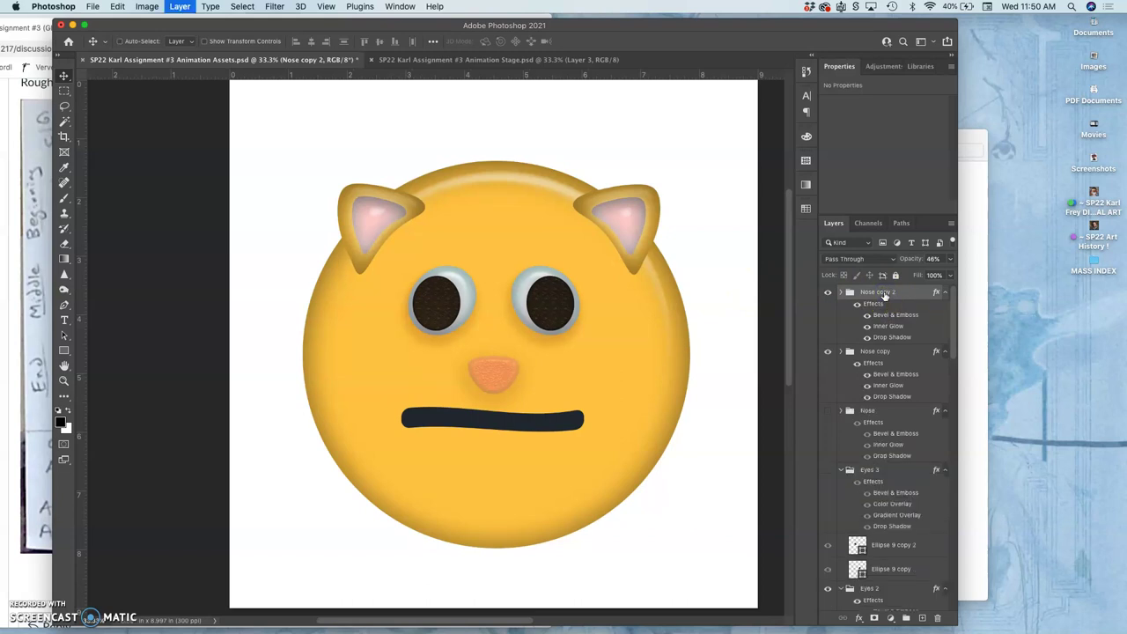
{"action": "left_click", "coordinate": [843, 343]}
{"action": "left_click", "coordinate": [827, 351]}
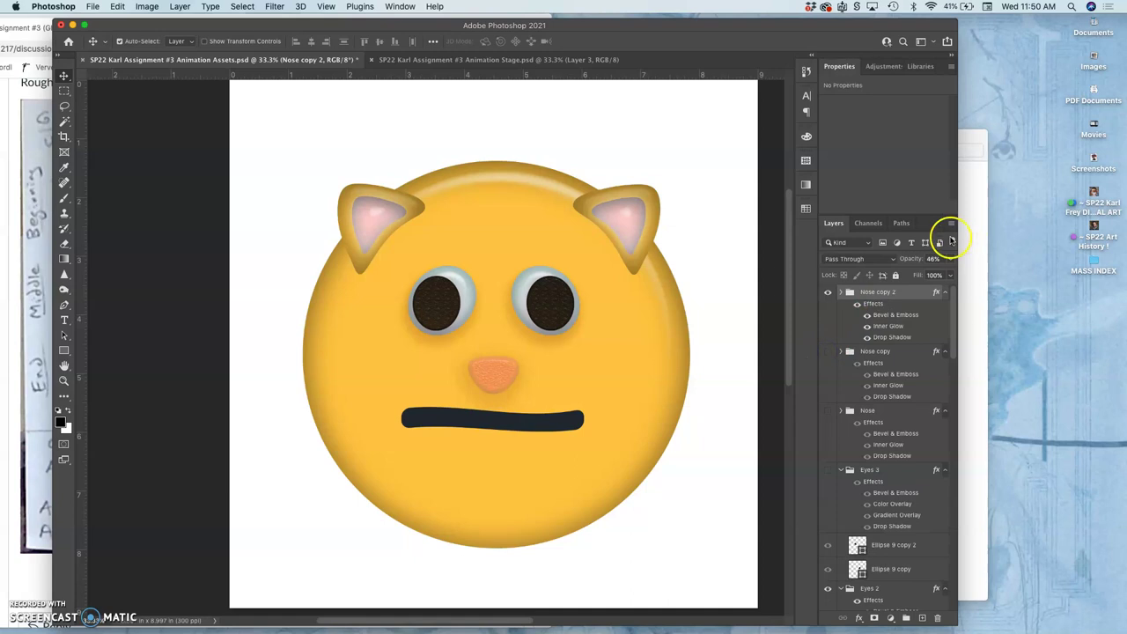
{"action": "left_click", "coordinate": [949, 261]}
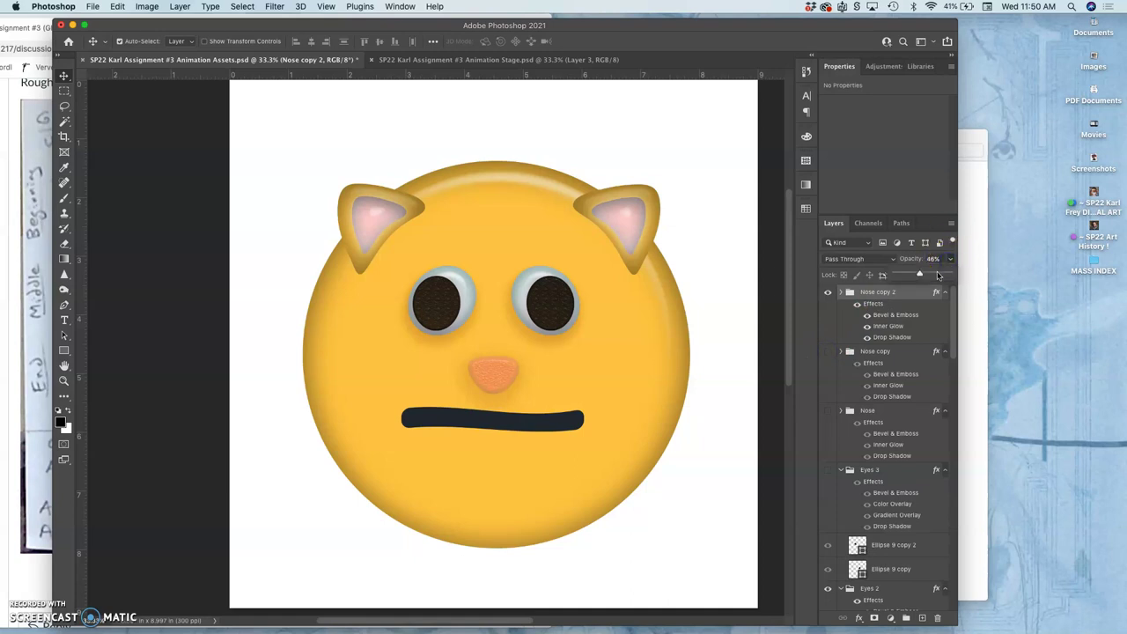
{"action": "left_click", "coordinate": [935, 275]}
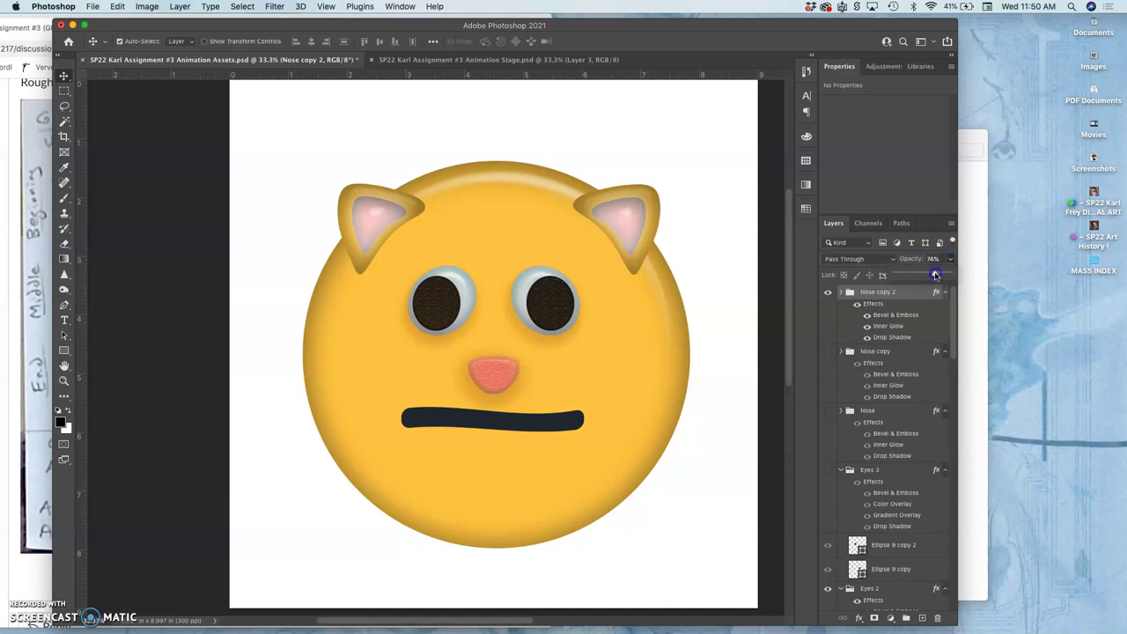
{"action": "left_click_drag", "start_coordinate": [935, 274], "coordinate": [936, 274]}
{"action": "key", "text": "super+t"}
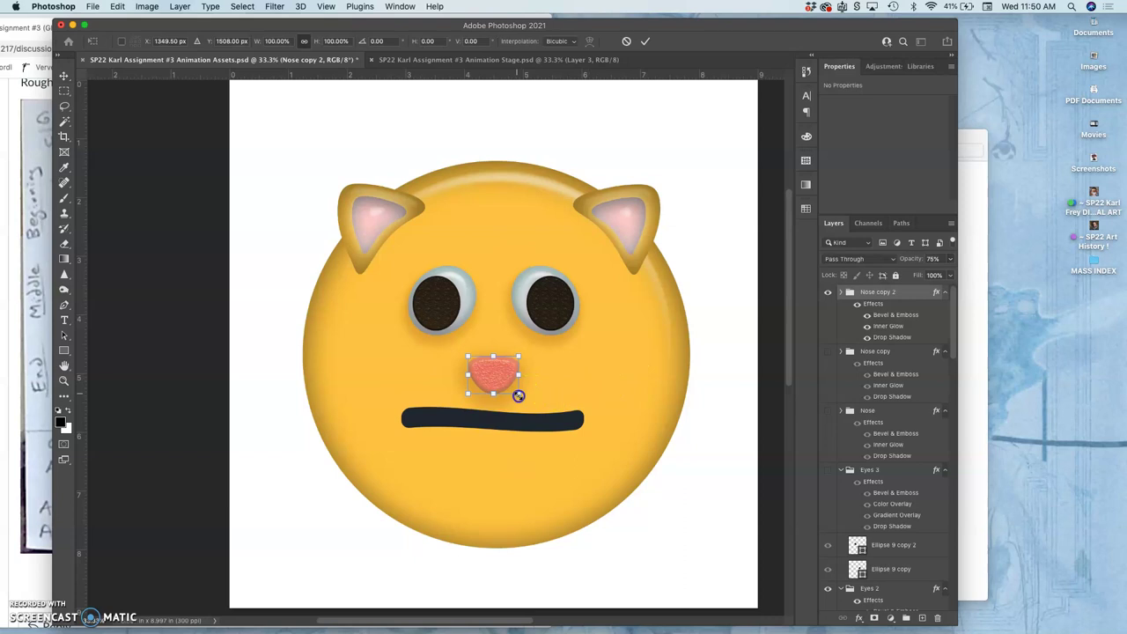
{"action": "left_click_drag", "start_coordinate": [519, 396], "coordinate": [519, 395]}
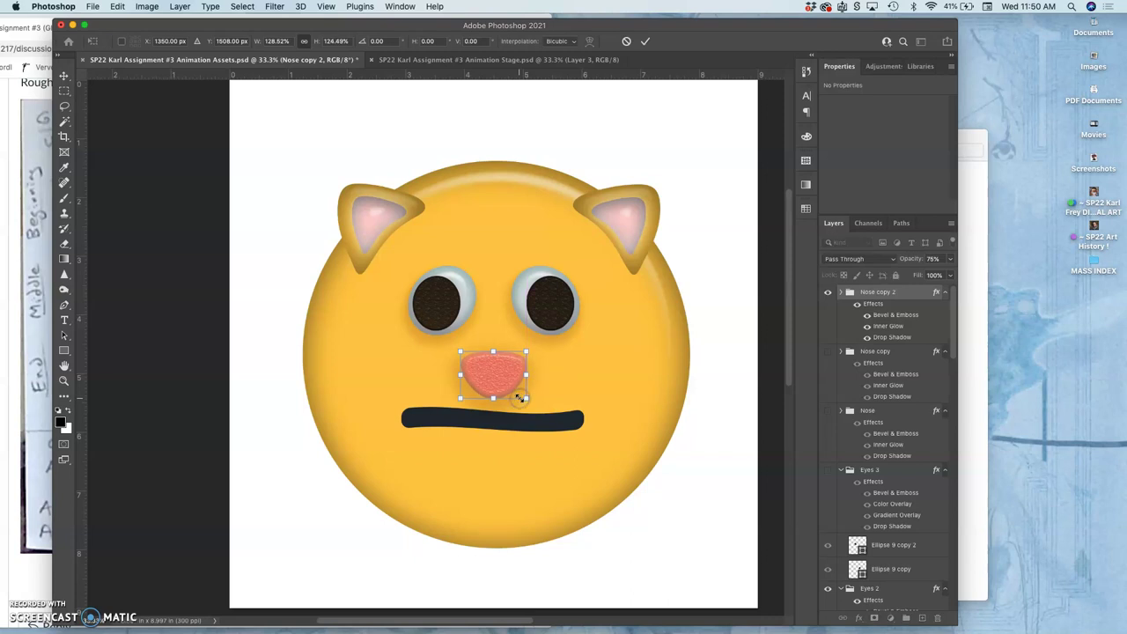
Commit the enlarged nose and duplicate the mouth layer
{"action": "left_click", "coordinate": [559, 419]}
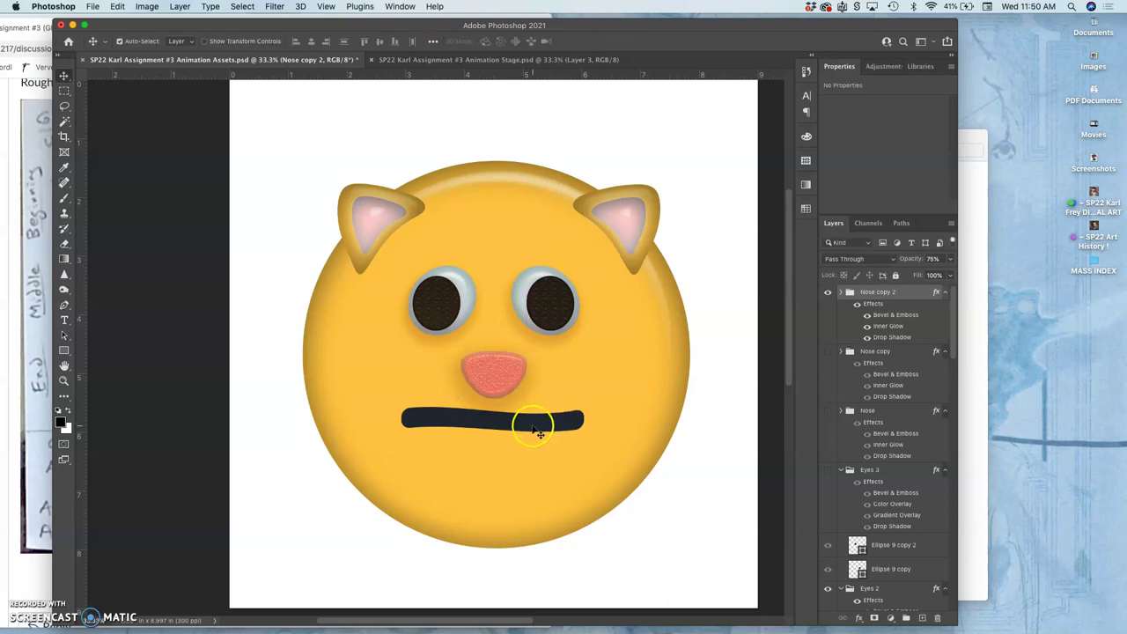
{"action": "left_click", "coordinate": [538, 433]}
{"action": "key", "text": "super+j"}
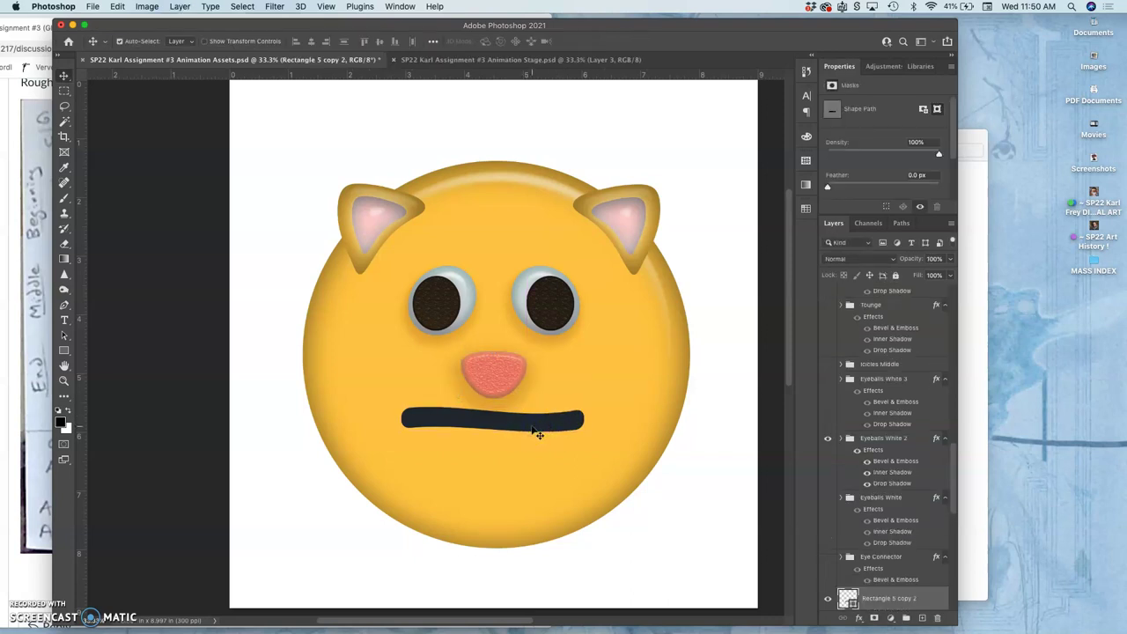
{"action": "scroll", "coordinate": [535, 431], "scroll_direction": "down", "scroll_amount": 4}
{"action": "scroll", "coordinate": [875, 515], "scroll_direction": "down", "scroll_amount": 3}
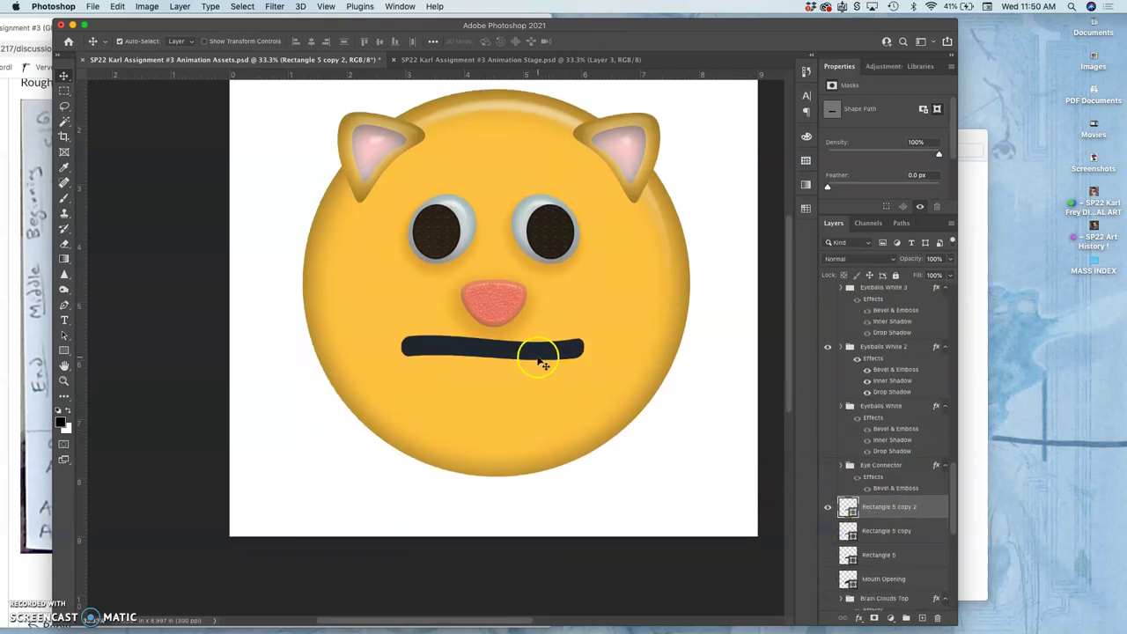
Warp the mouth copy into a gently curved smile and apply it
{"action": "key", "text": "super+t"}
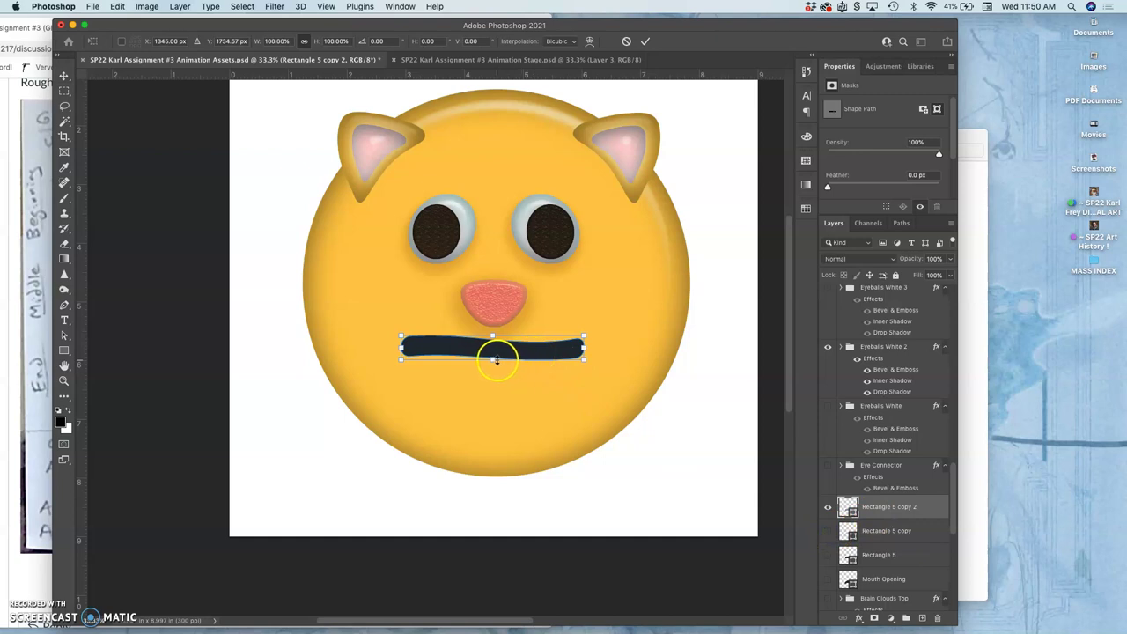
{"action": "right_click", "coordinate": [499, 354]}
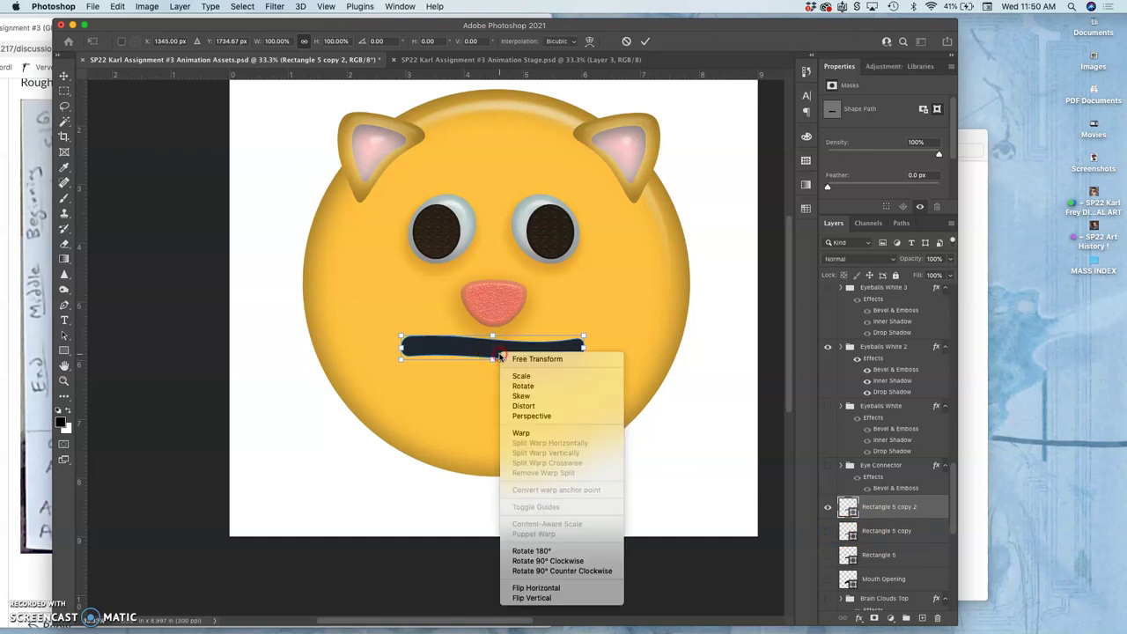
{"action": "left_click", "coordinate": [519, 433]}
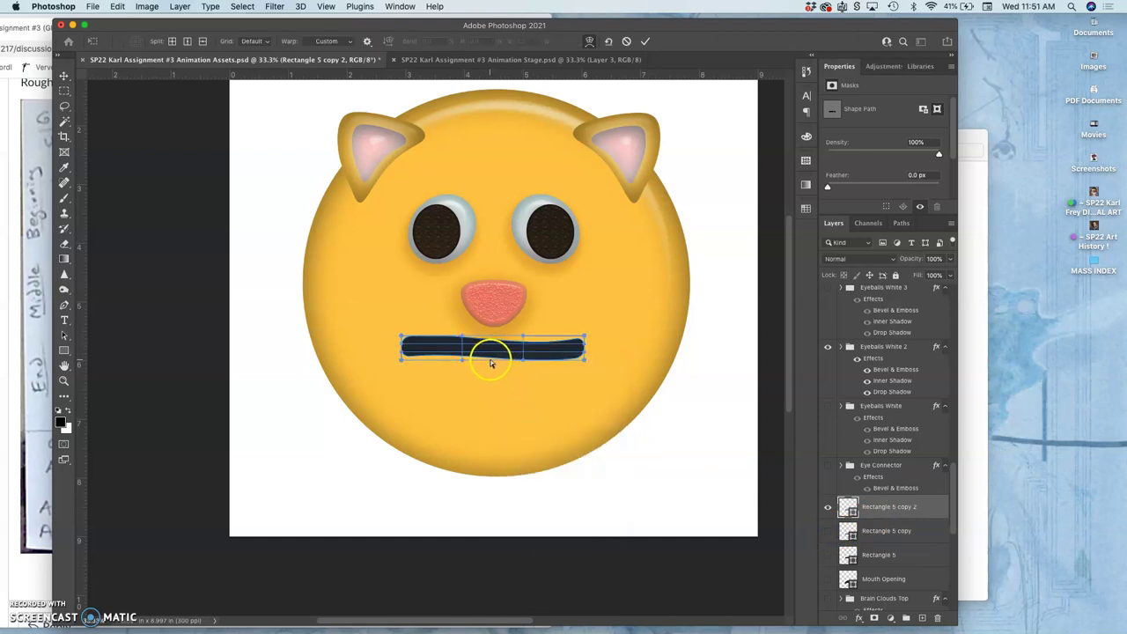
{"action": "left_click_drag", "start_coordinate": [490, 366], "coordinate": [449, 383]}
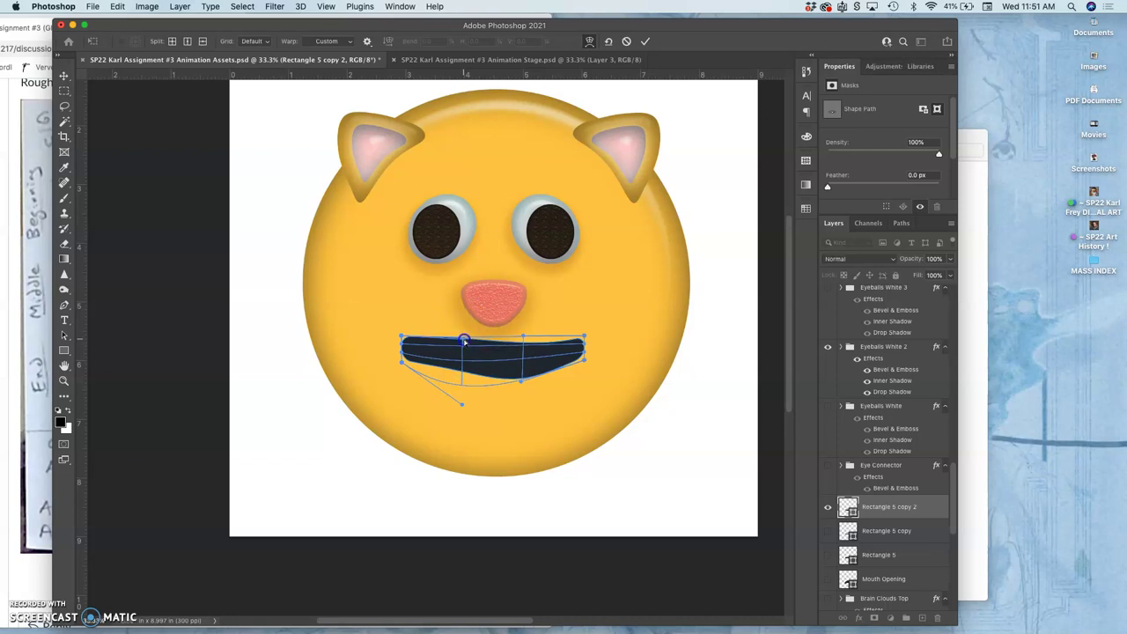
{"action": "left_click_drag", "start_coordinate": [463, 347], "coordinate": [465, 356]}
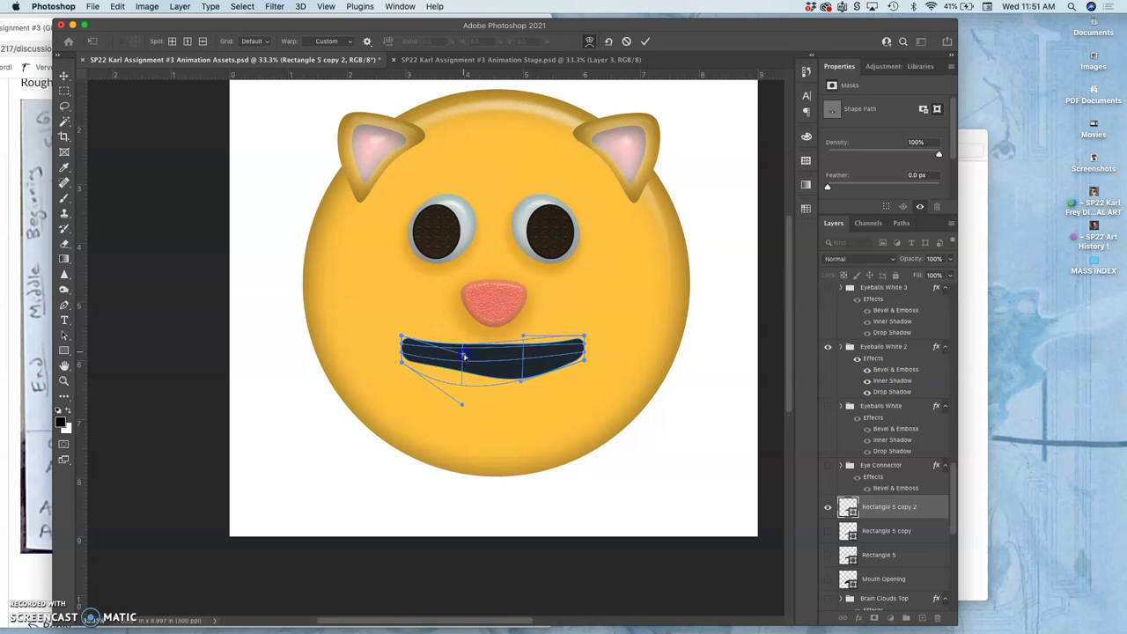
{"action": "key", "text": "Return"}
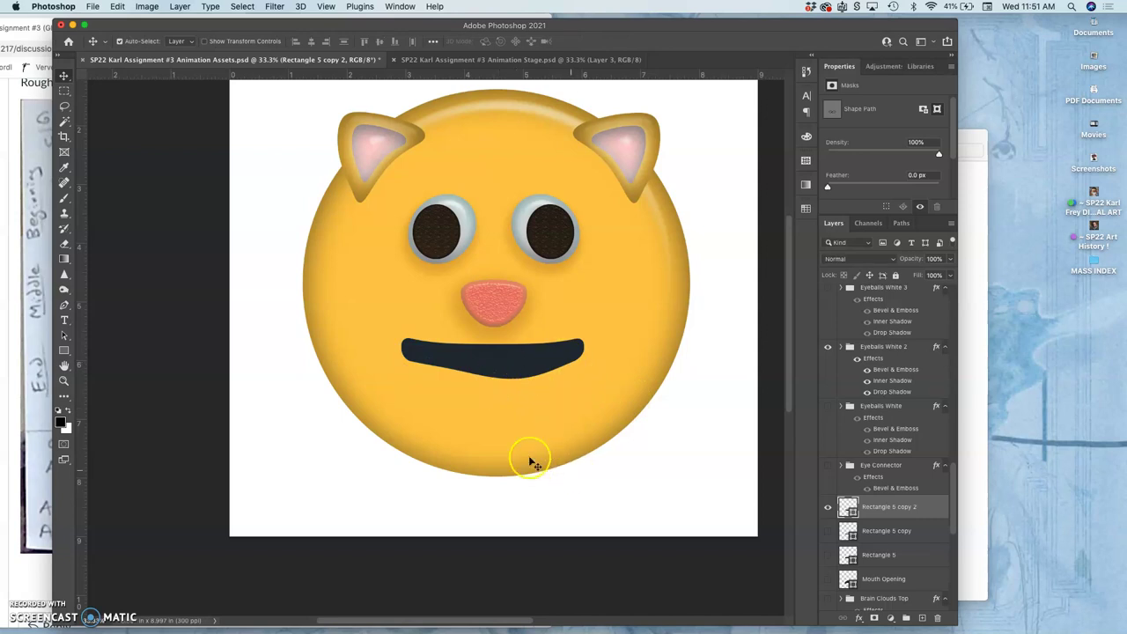
Show the larger Eyeballs White 3 eye whites and hide Eyeballs White 2
{"action": "left_click", "coordinate": [559, 238]}
{"action": "left_click", "coordinate": [523, 217]}
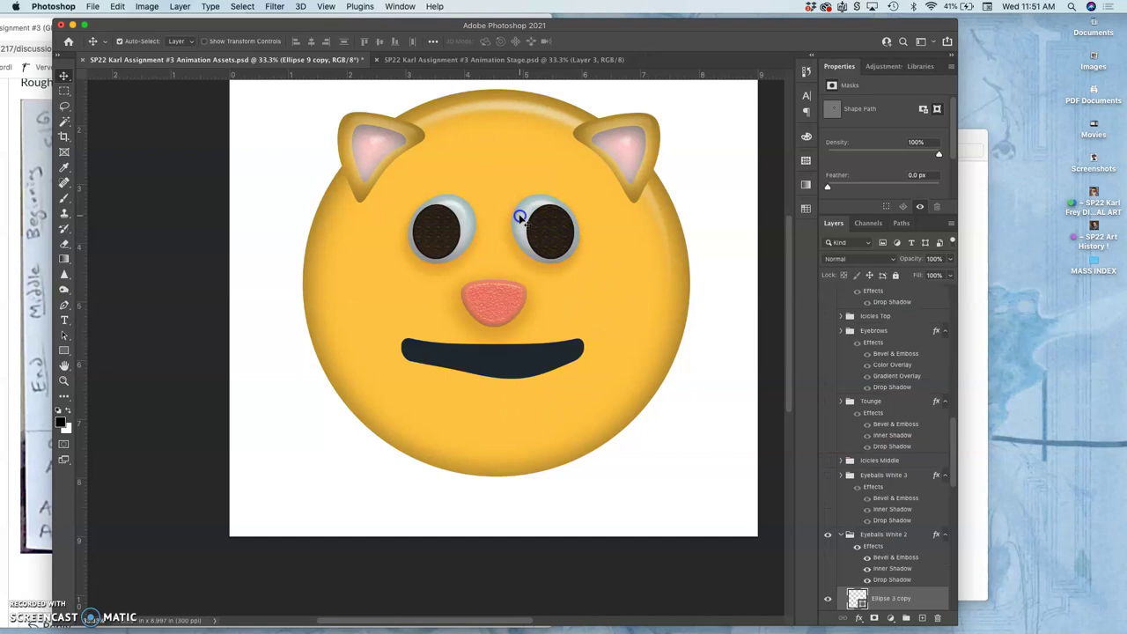
{"action": "scroll", "coordinate": [872, 476], "scroll_direction": "down", "scroll_amount": 3}
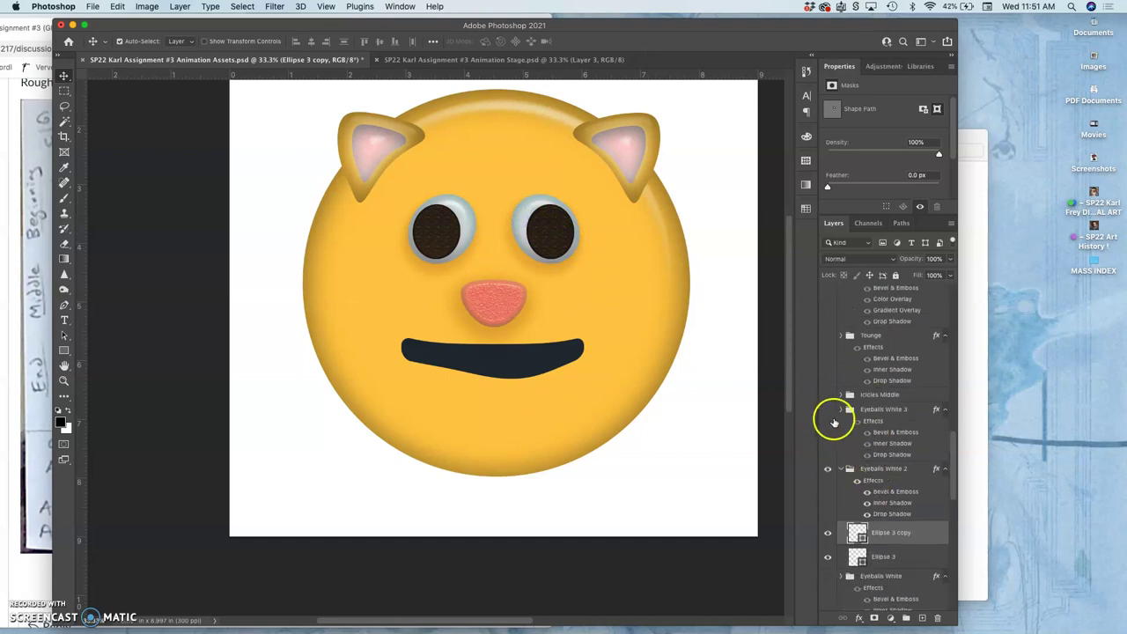
{"action": "left_click", "coordinate": [827, 409]}
{"action": "left_click", "coordinate": [827, 469]}
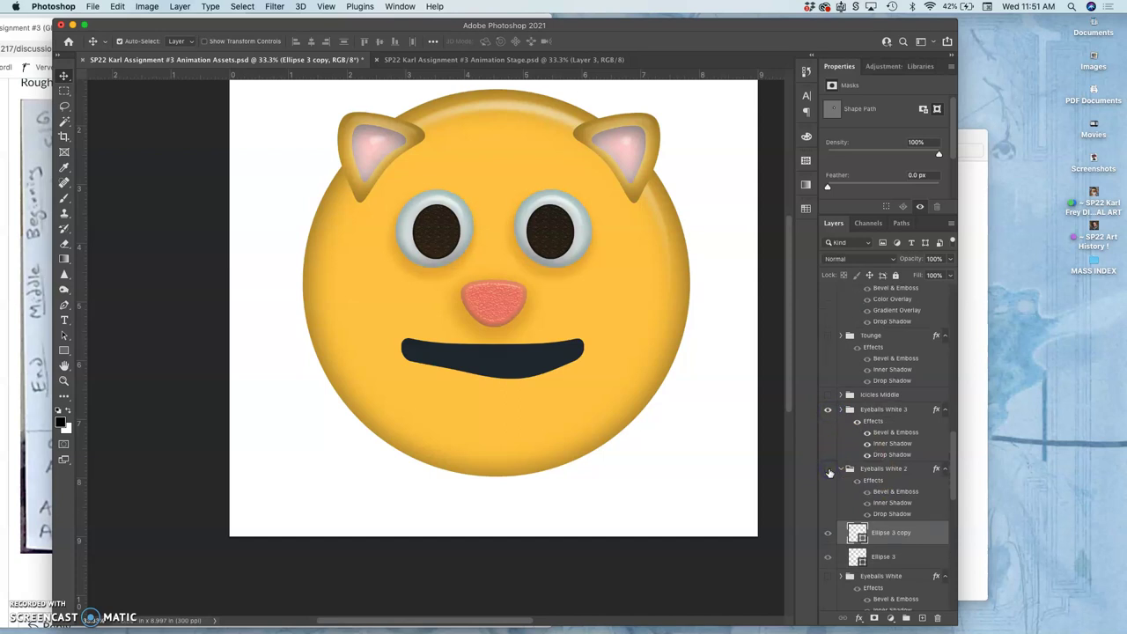
Show the Eyes 3 pupil group and toggle off Eyes 2, comparing against Ellipse 9 copy 2
{"action": "scroll", "coordinate": [887, 405], "scroll_direction": "up", "scroll_amount": 8}
{"action": "scroll", "coordinate": [886, 405], "scroll_direction": "up", "scroll_amount": 5}
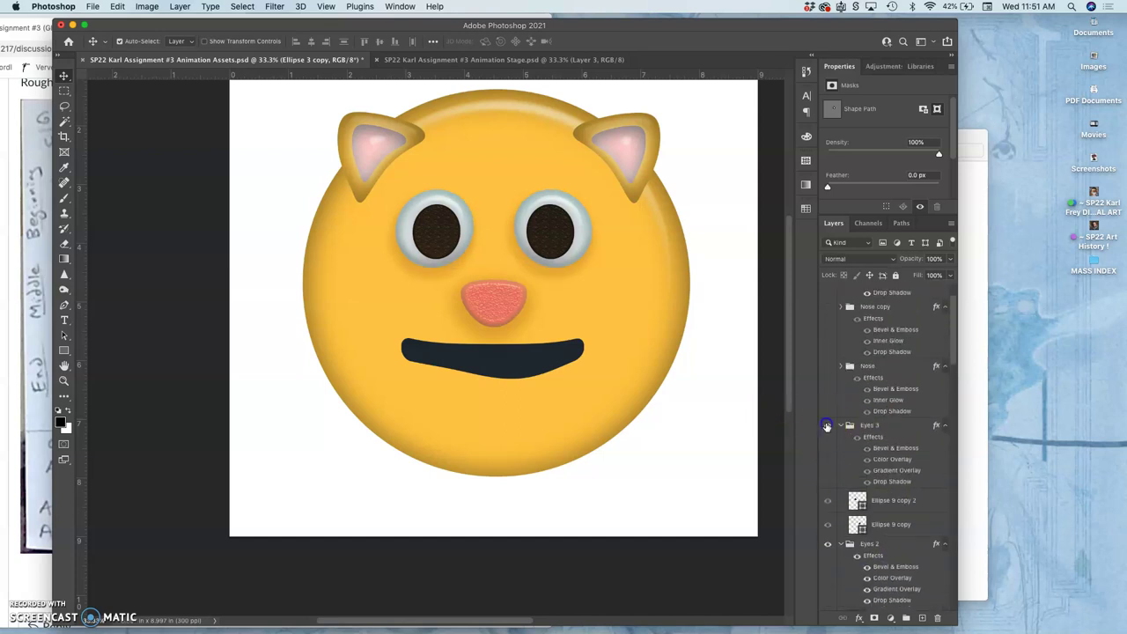
{"action": "left_click", "coordinate": [828, 425]}
{"action": "left_click", "coordinate": [828, 506]}
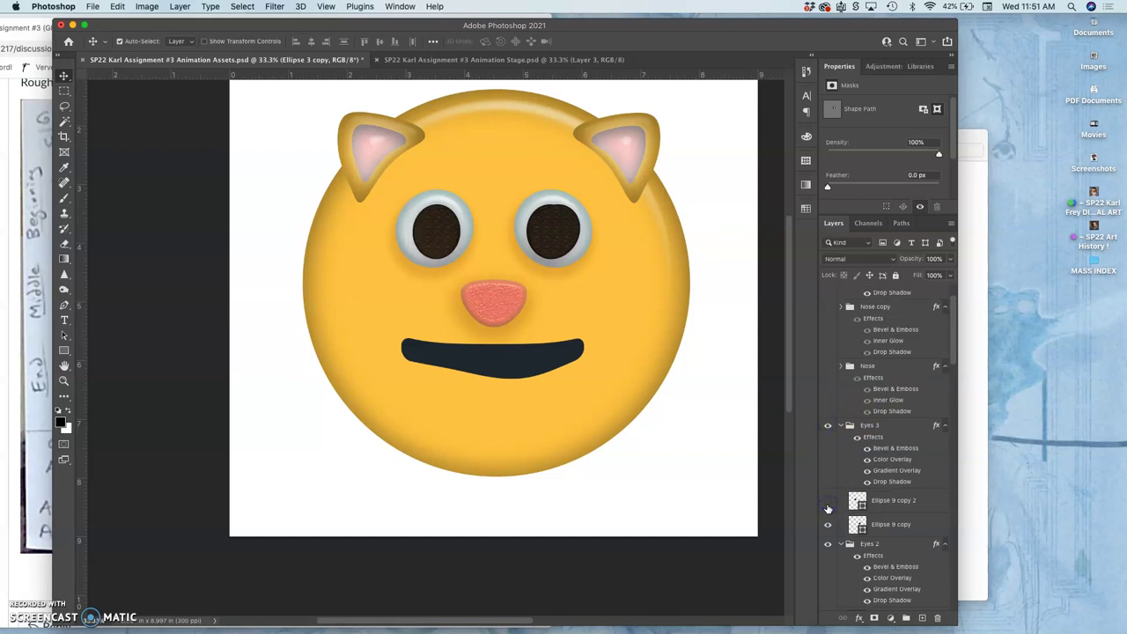
{"action": "left_click", "coordinate": [828, 502]}
{"action": "left_click", "coordinate": [829, 544]}
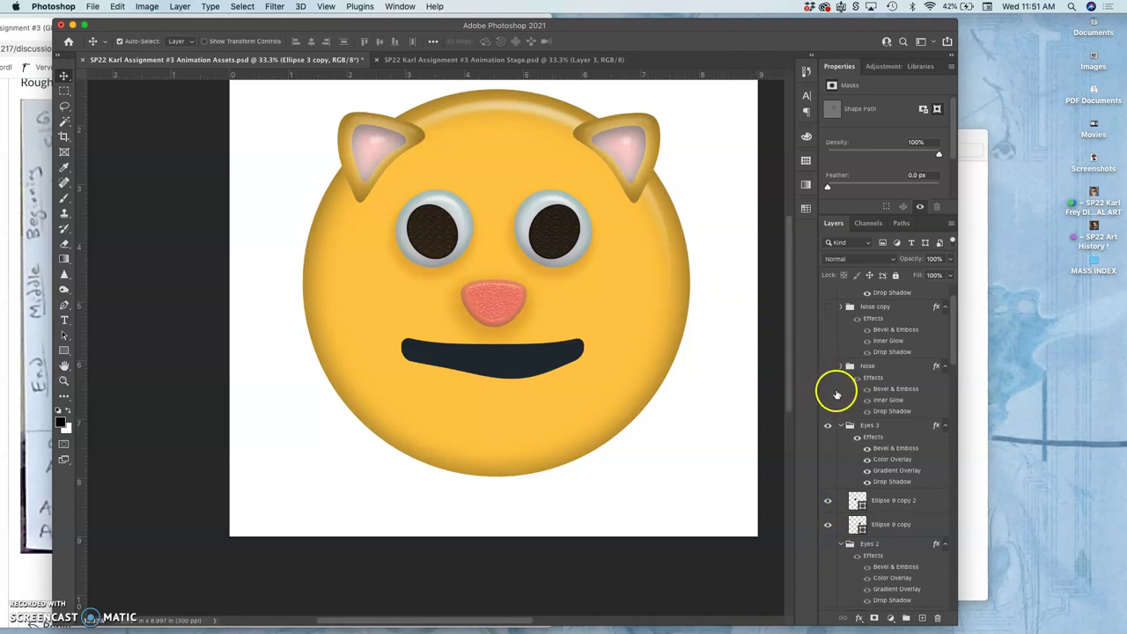
{"action": "scroll", "coordinate": [839, 419], "scroll_direction": "down", "scroll_amount": 5}
{"action": "scroll", "coordinate": [839, 418], "scroll_direction": "down", "scroll_amount": 8}
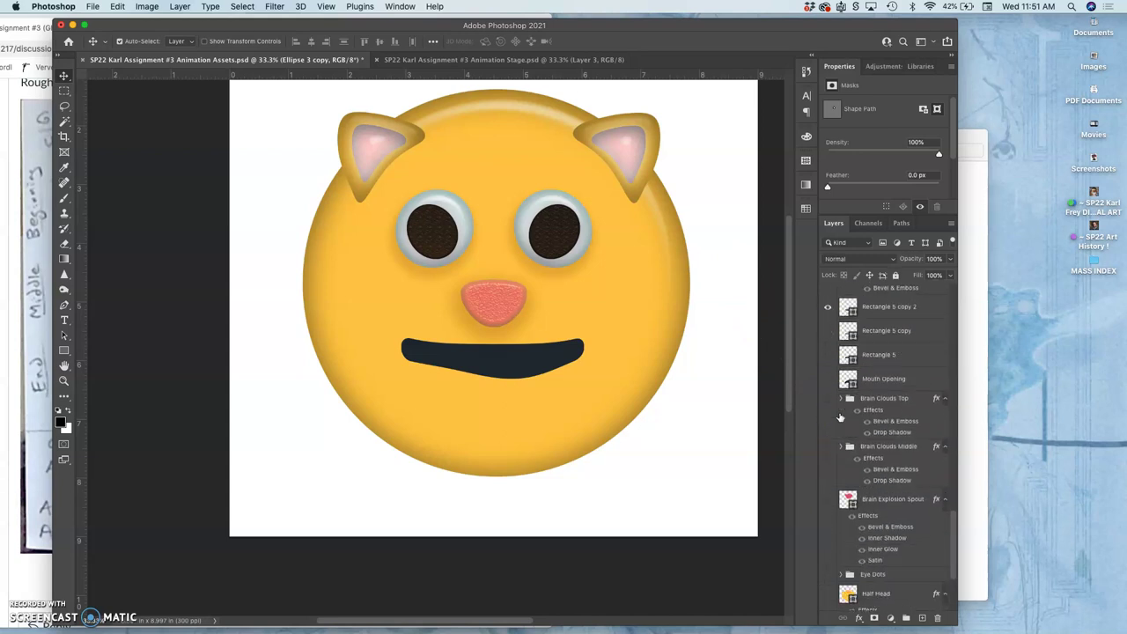
{"action": "scroll", "coordinate": [839, 419], "scroll_direction": "up", "scroll_amount": 2}
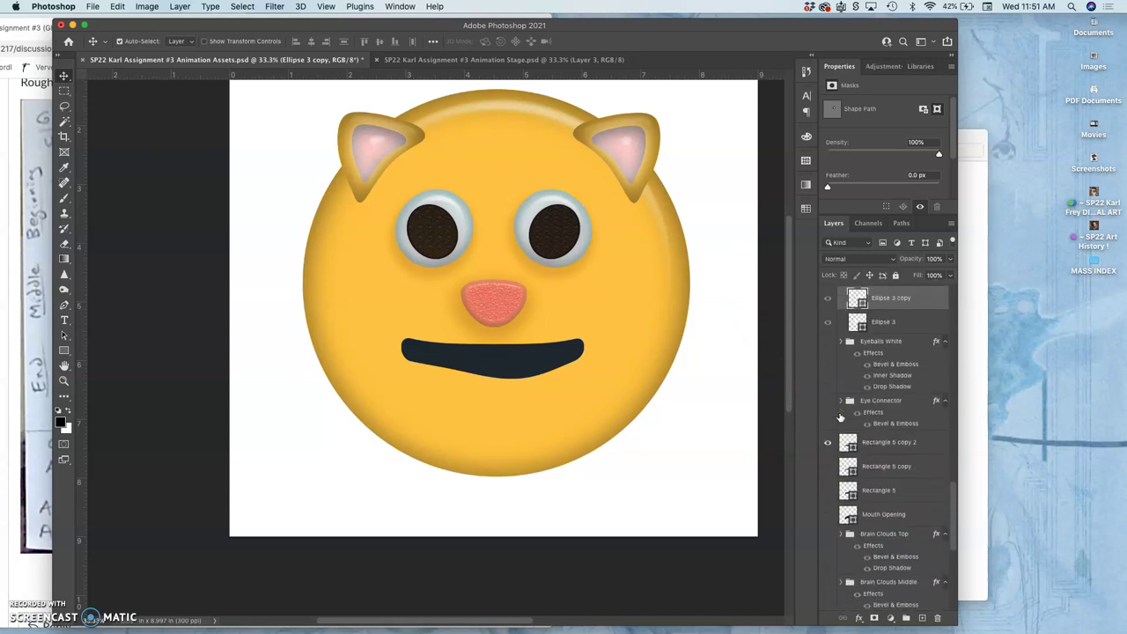
{"action": "scroll", "coordinate": [839, 418], "scroll_direction": "down", "scroll_amount": 4}
{"action": "scroll", "coordinate": [841, 421], "scroll_direction": "down", "scroll_amount": 5}
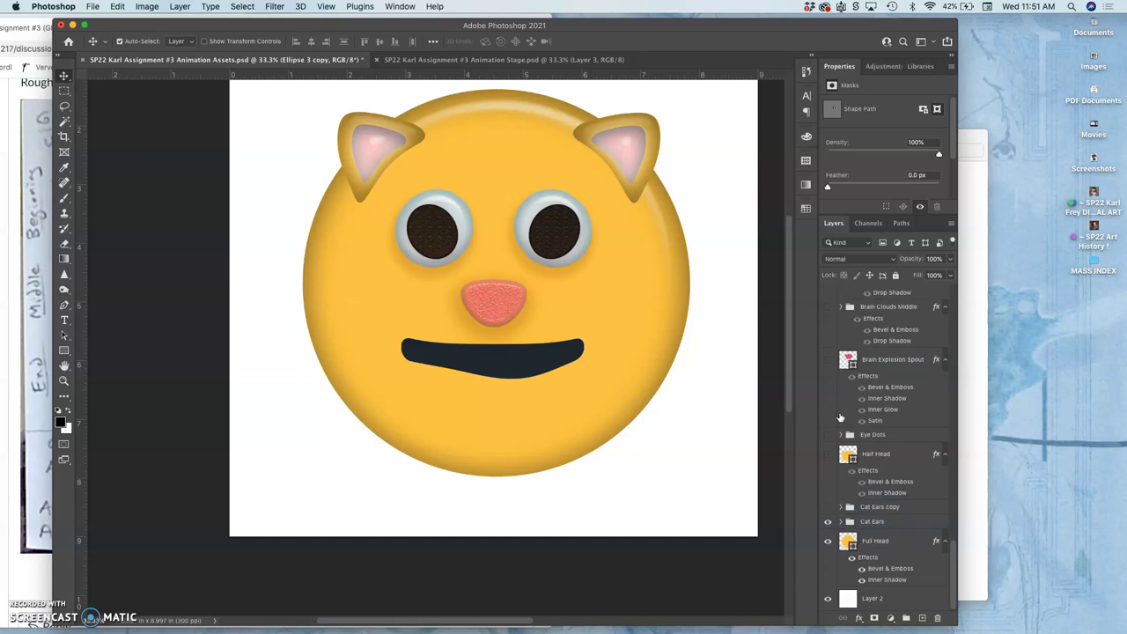
Move an ear layer in the stack and toggle the Cat Ears group to compare the ears
{"action": "left_click_drag", "start_coordinate": [841, 422], "coordinate": [828, 523]}
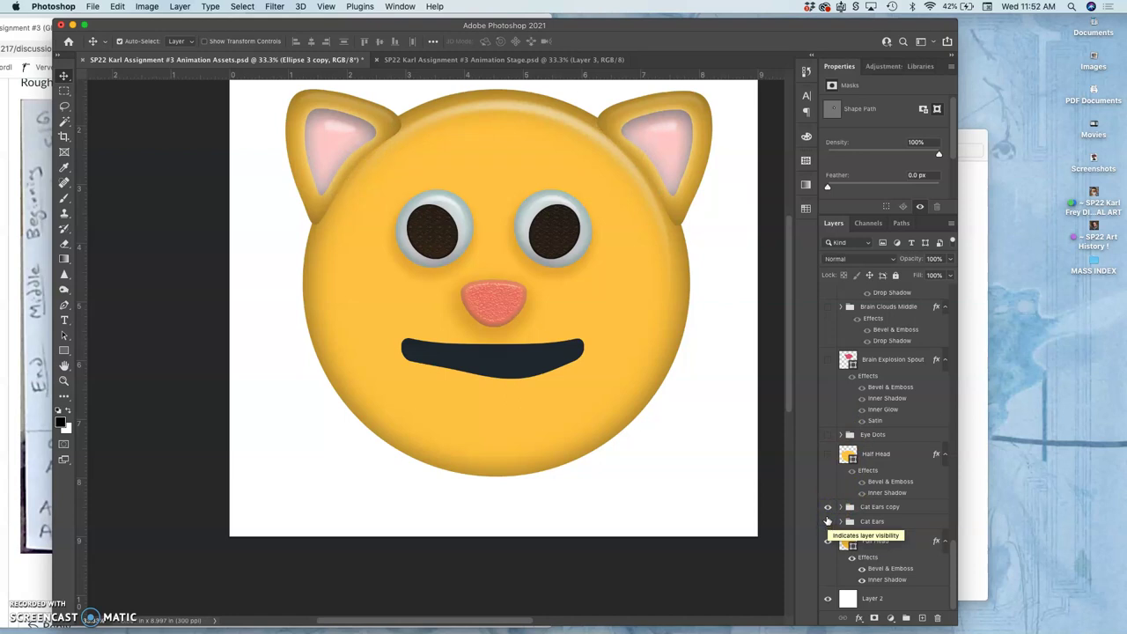
{"action": "left_click", "coordinate": [828, 520]}
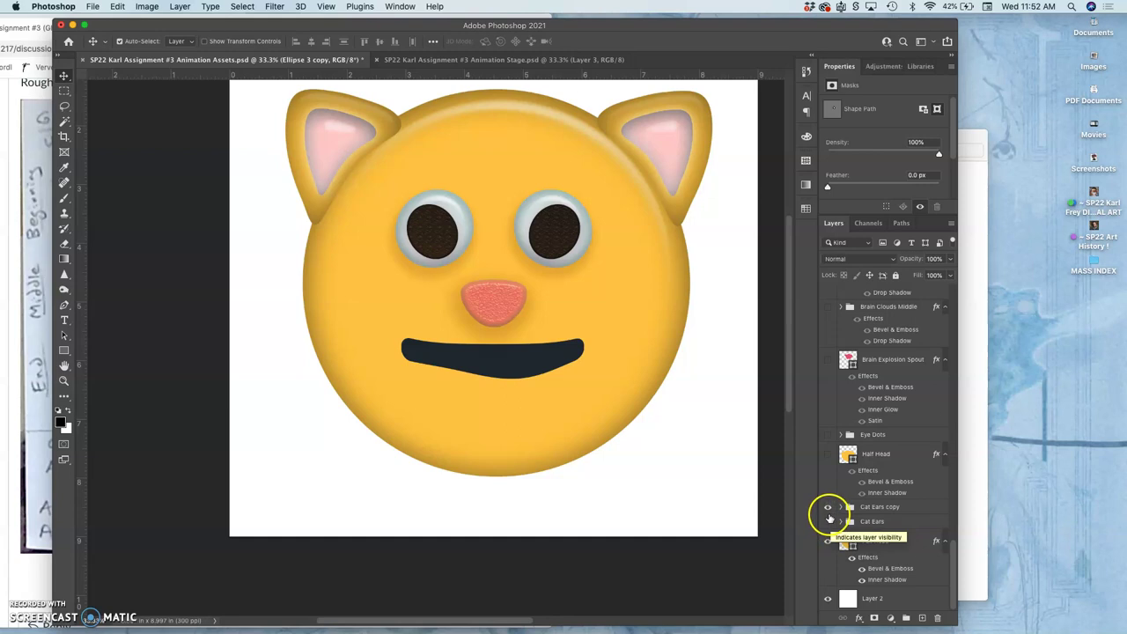
{"action": "left_click", "coordinate": [827, 527]}
{"action": "left_click", "coordinate": [828, 520]}
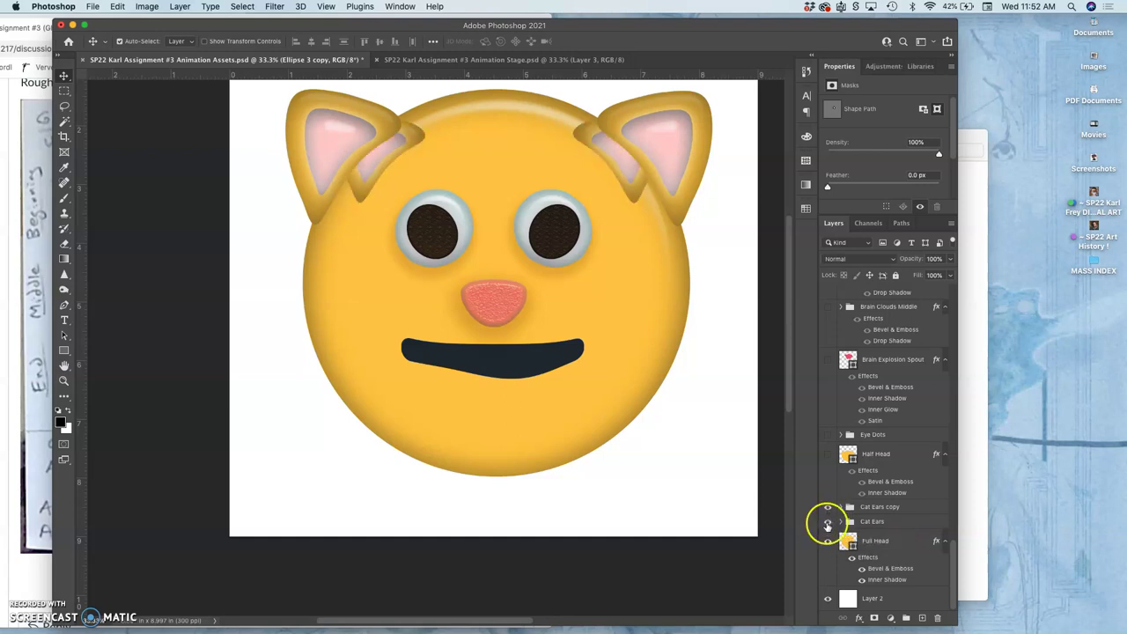
{"action": "left_click", "coordinate": [828, 522]}
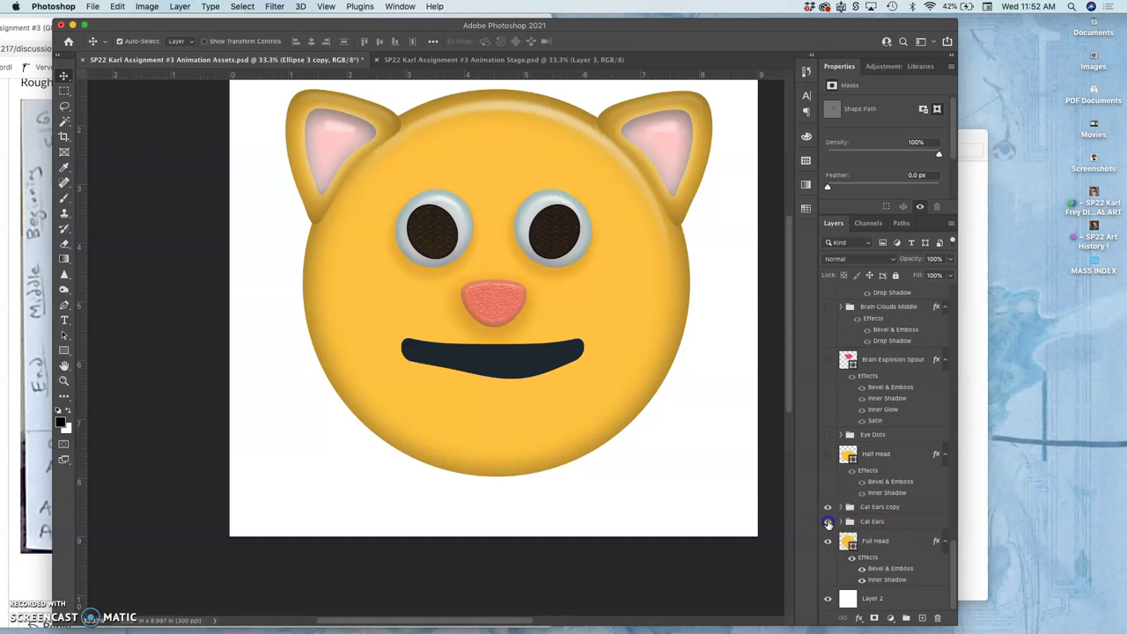
{"action": "left_click", "coordinate": [828, 523]}
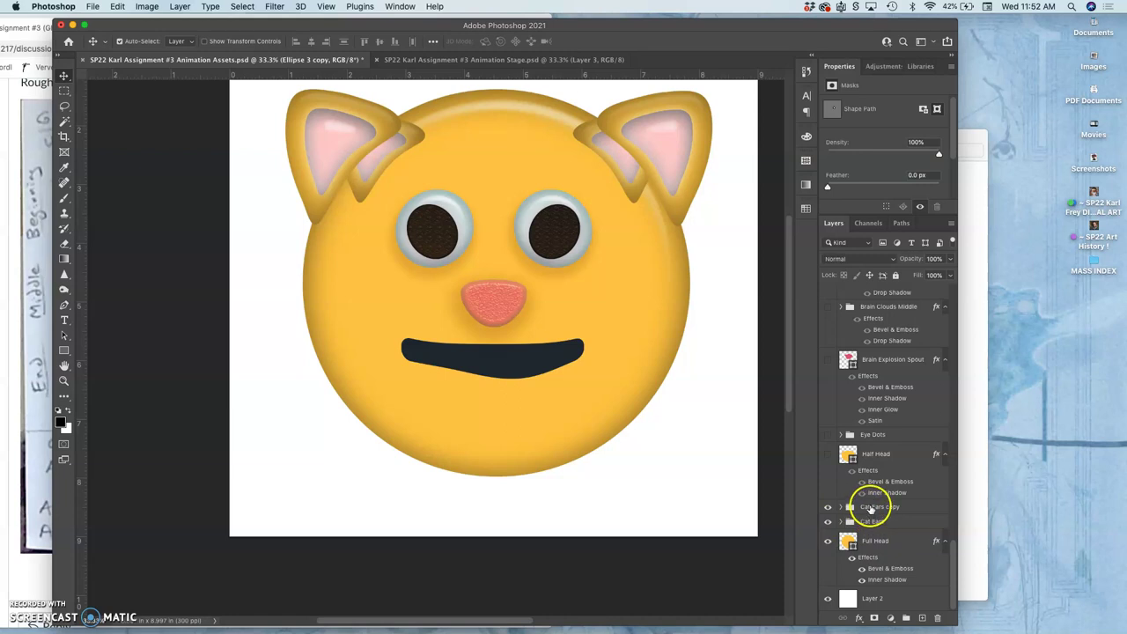
Duplicate Cat Ears copy as Cat Ears copy 2 and shrink it to about 89% × 79%
{"action": "left_click", "coordinate": [870, 508]}
{"action": "key", "text": "ctrl+j"}
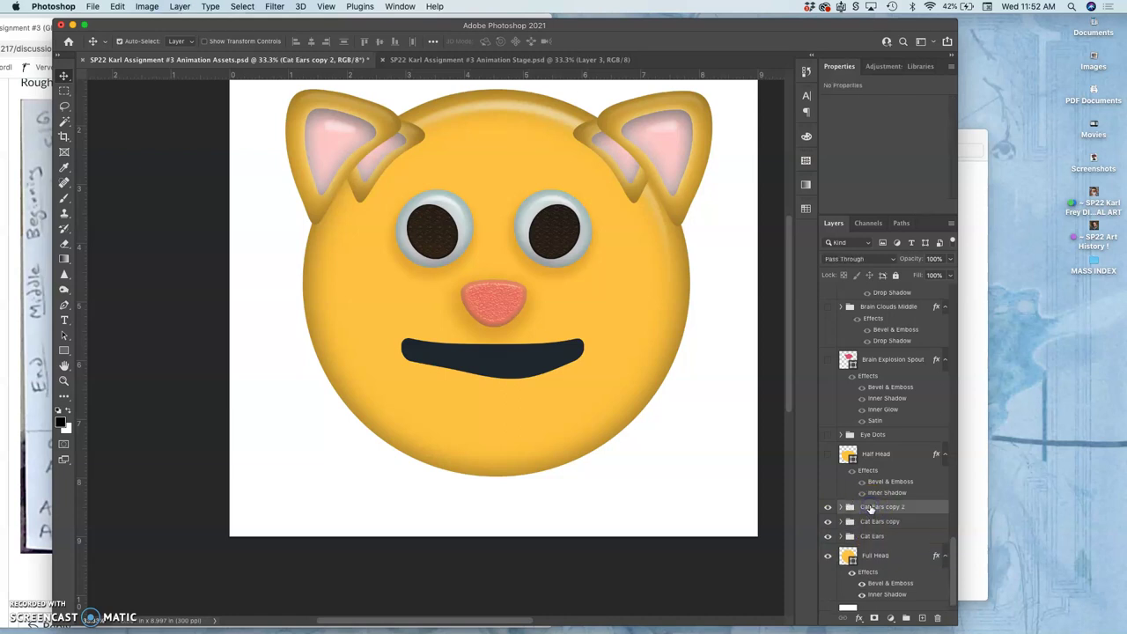
{"action": "left_click", "coordinate": [869, 522]}
{"action": "left_click", "coordinate": [828, 508]}
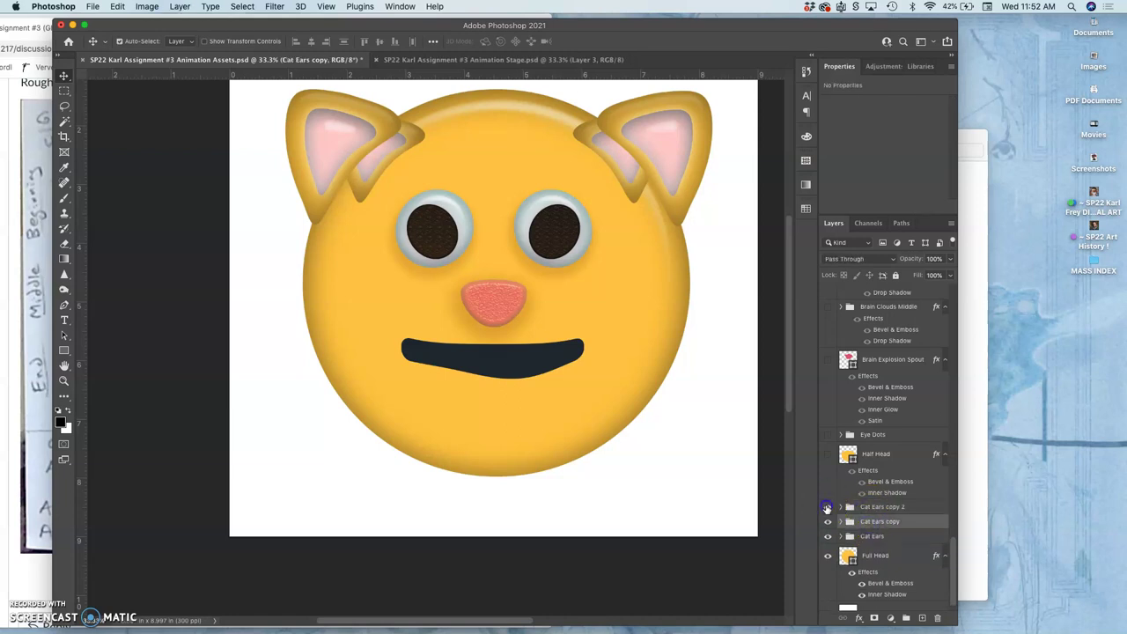
{"action": "left_click", "coordinate": [828, 508]}
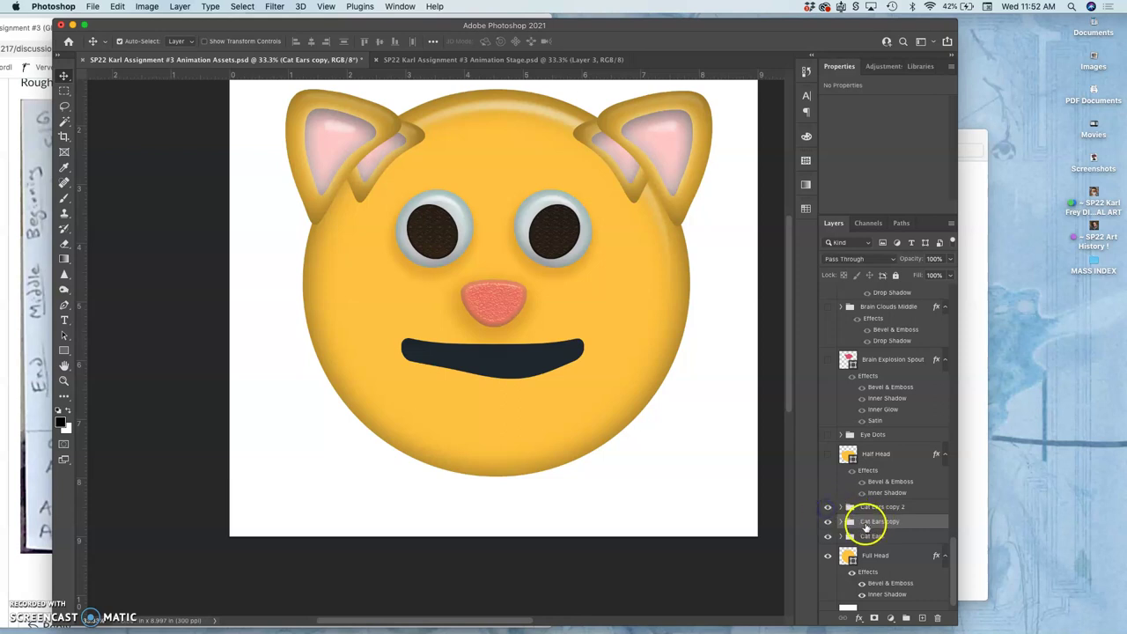
{"action": "left_click", "coordinate": [863, 508]}
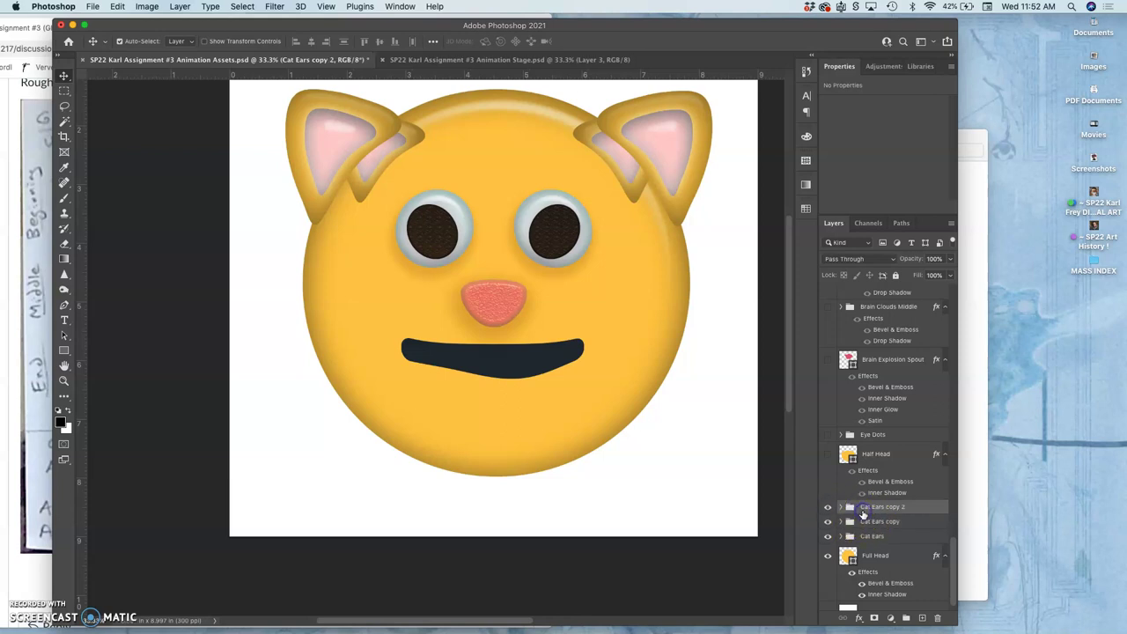
{"action": "key", "text": "super+t"}
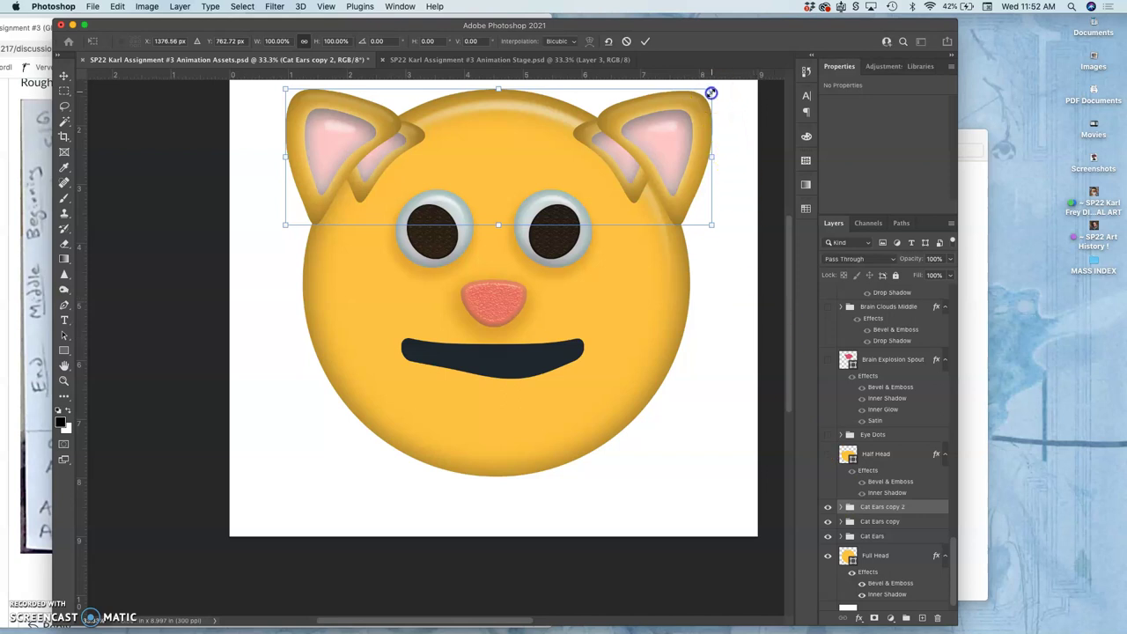
{"action": "left_click_drag", "start_coordinate": [711, 92], "coordinate": [686, 105]}
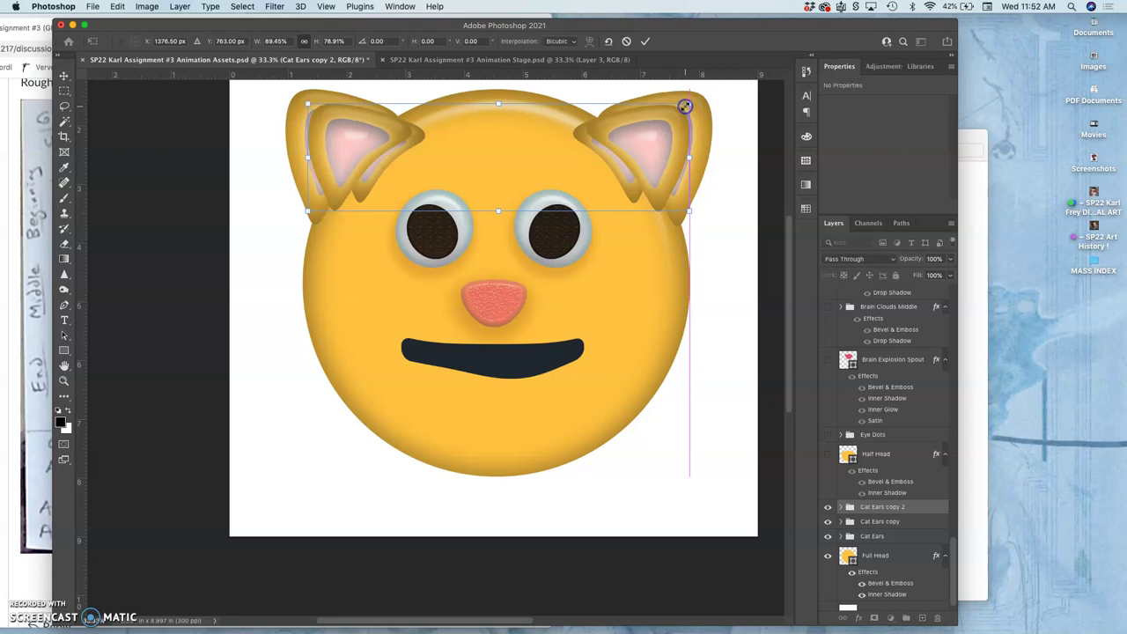
{"action": "key", "text": "Return"}
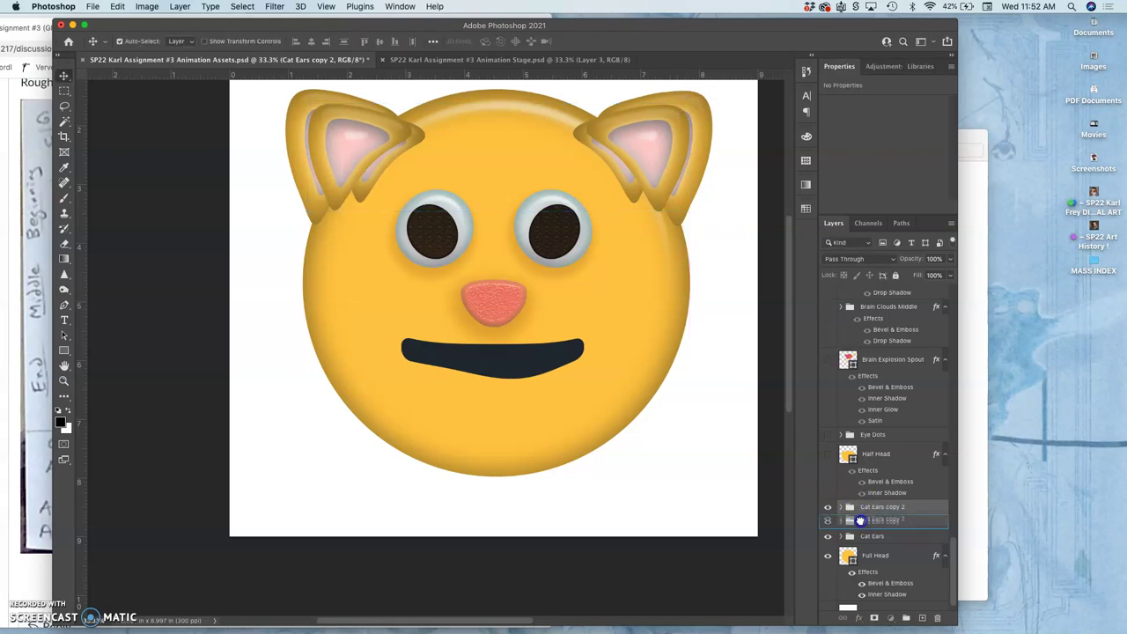
Place Cat Ears copy 2 between the ear layers and hide Cat Ears copy and Cat Ears
{"action": "key", "text": "Delete"}
{"action": "mouse_move", "coordinate": [839, 519]}
{"action": "left_mouse_down"}
{"action": "mouse_move", "coordinate": [830, 511]}
{"action": "mouse_move", "coordinate": [855, 514]}
{"action": "mouse_move", "coordinate": [866, 531]}
{"action": "mouse_move", "coordinate": [848, 527]}
{"action": "left_mouse_up"}
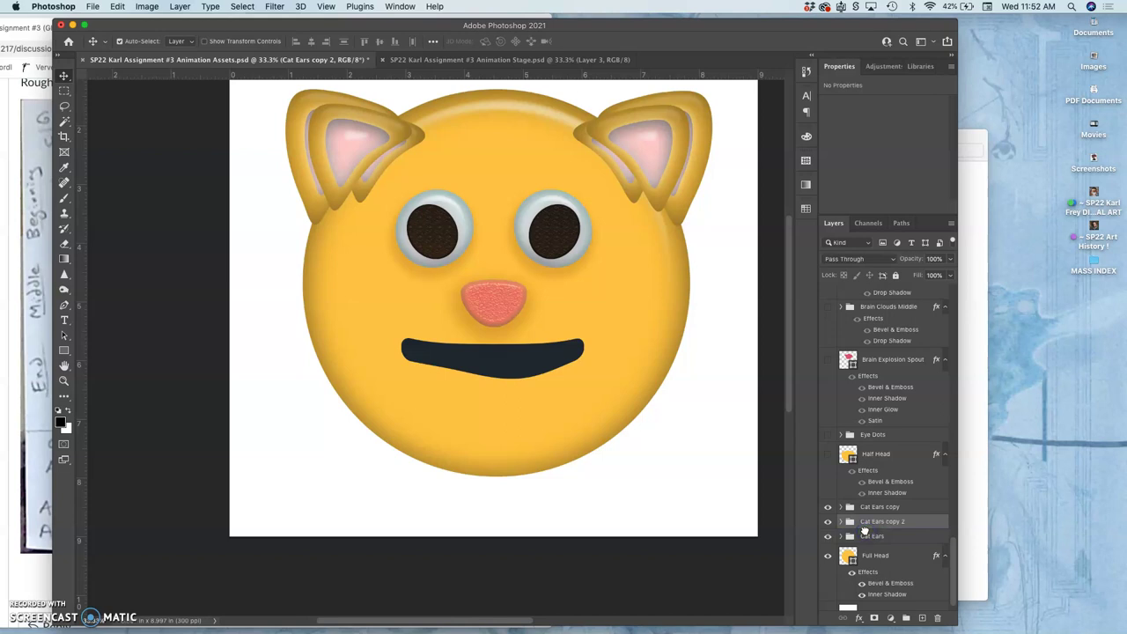
{"action": "left_click", "coordinate": [827, 519]}
{"action": "left_click", "coordinate": [827, 509]}
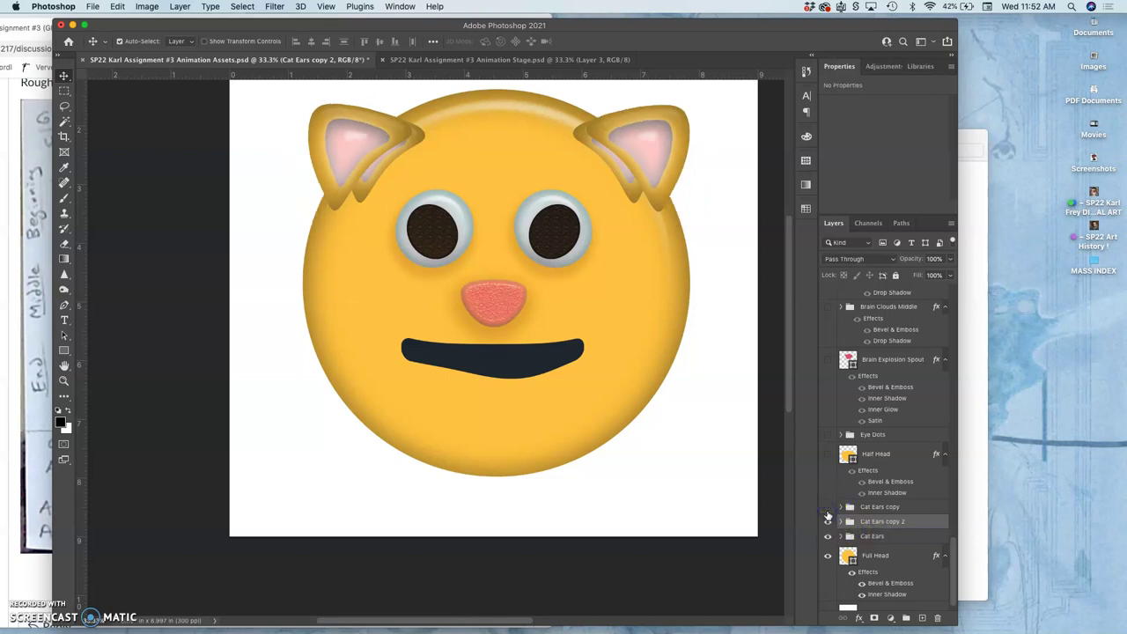
{"action": "left_click", "coordinate": [828, 537]}
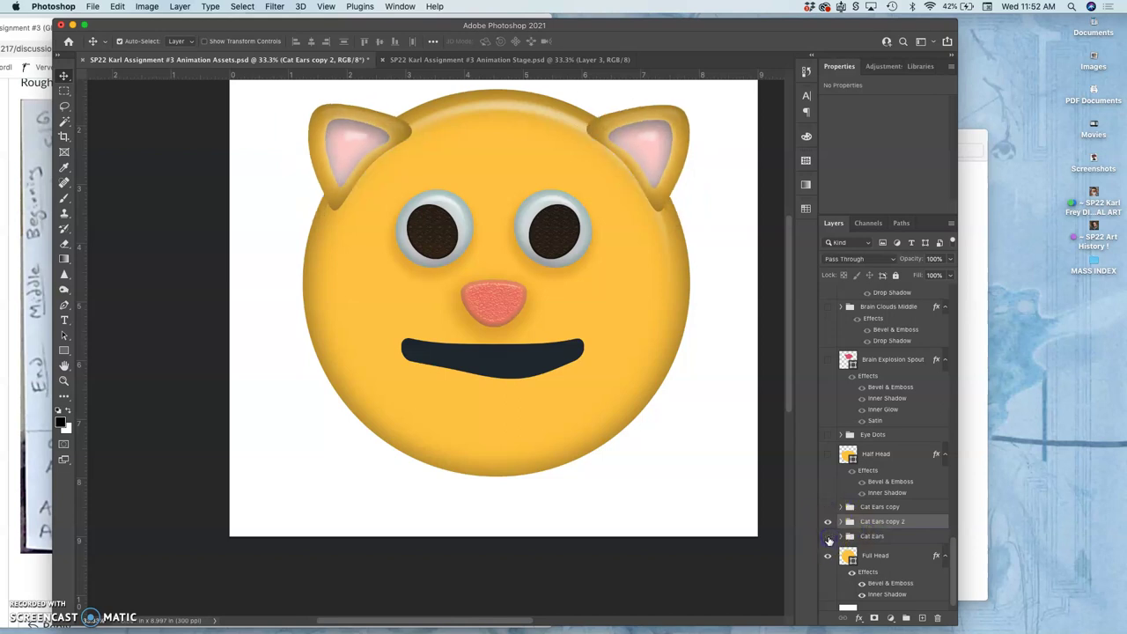
Flip between Animation Stage and Animation Assets three times, finishing on Animation Assets
{"action": "left_click", "coordinate": [539, 62]}
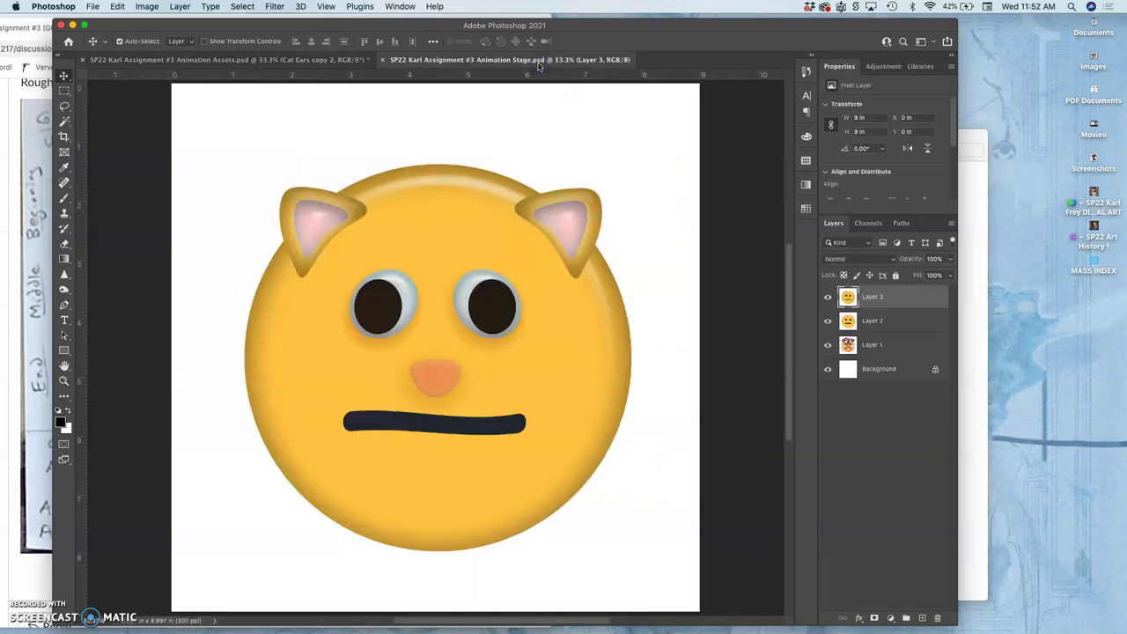
{"action": "left_click", "coordinate": [335, 60]}
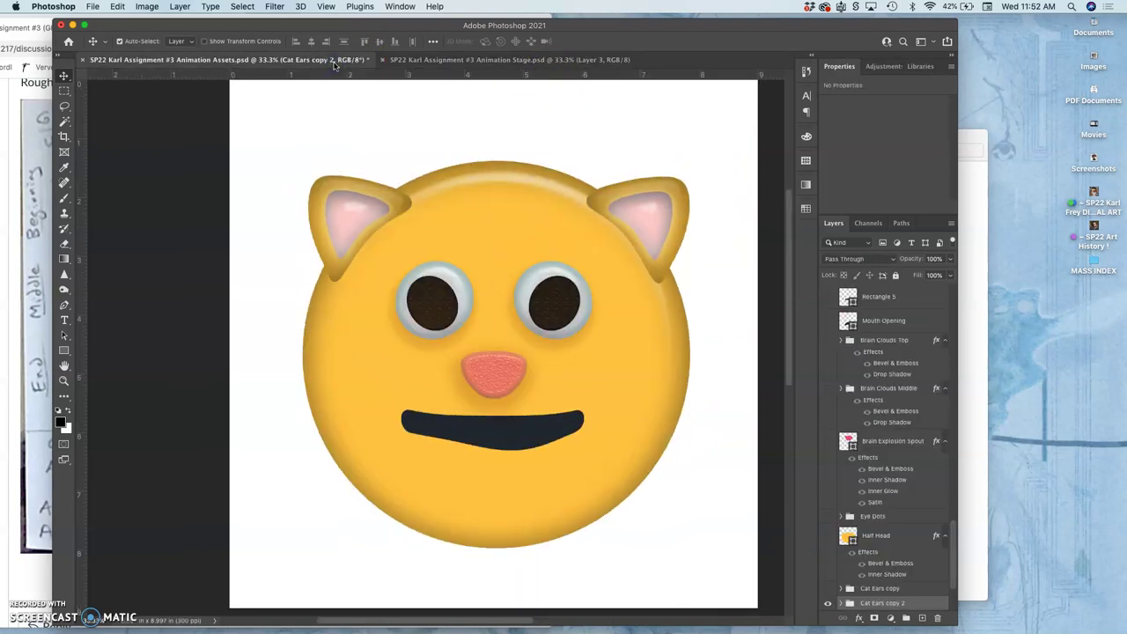
{"action": "scroll", "coordinate": [405, 151], "scroll_direction": "right", "scroll_amount": 5}
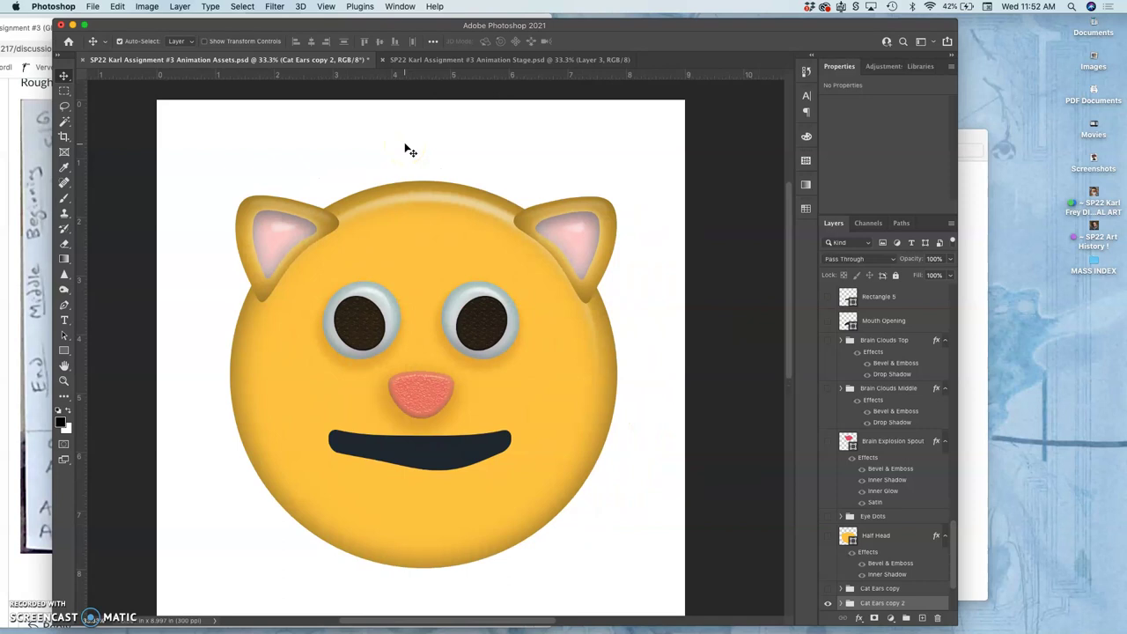
{"action": "scroll", "coordinate": [406, 151], "scroll_direction": "down", "scroll_amount": 1}
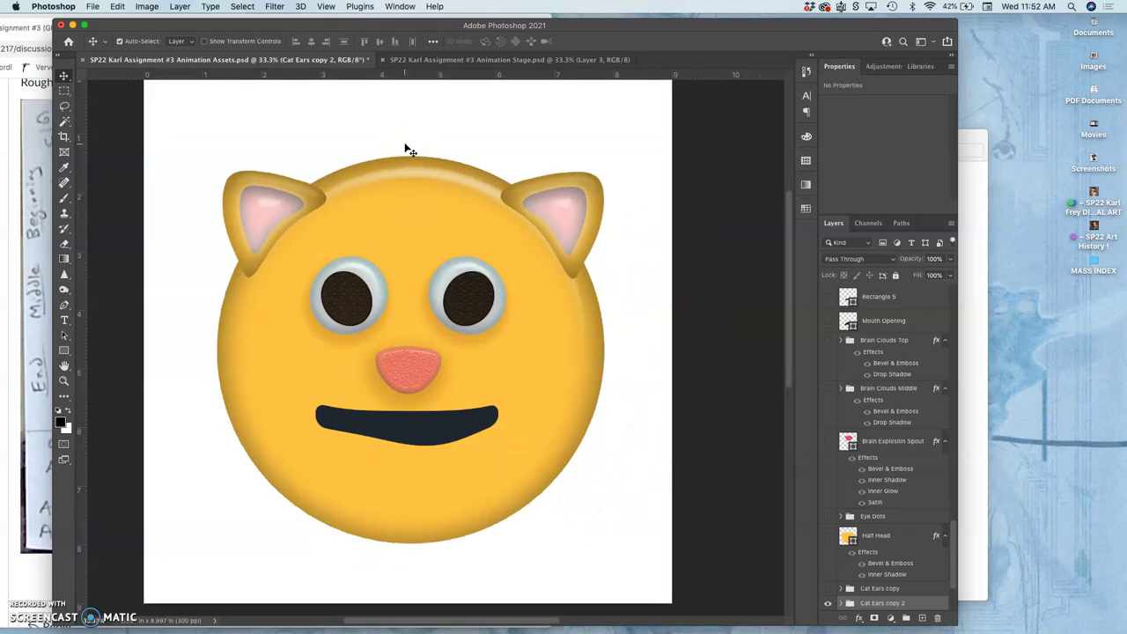
{"action": "left_click", "coordinate": [519, 60]}
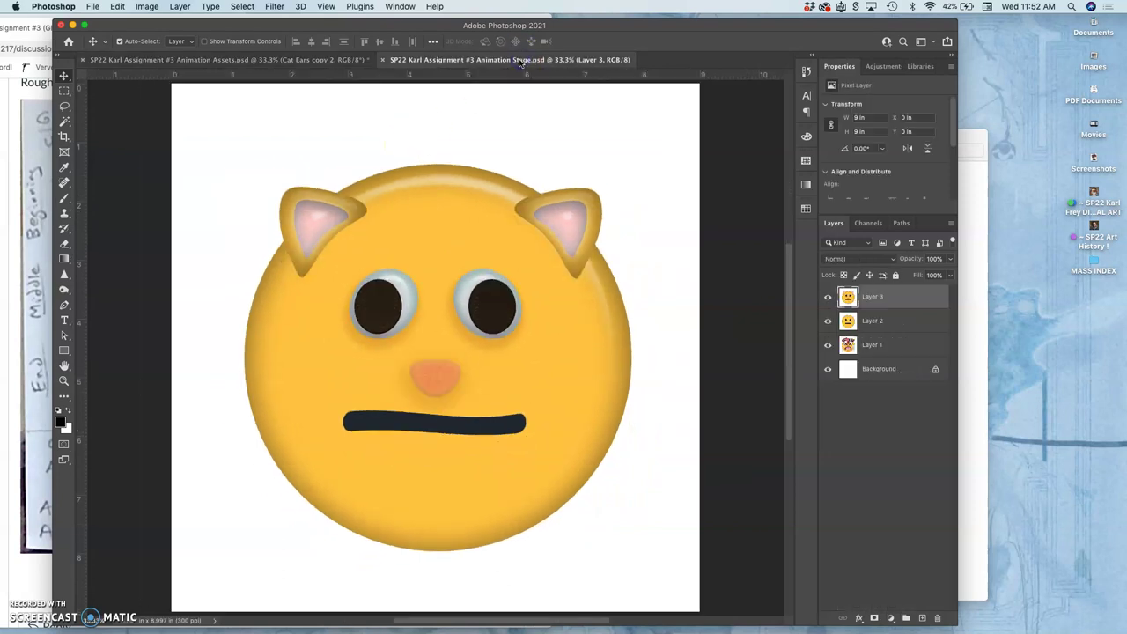
{"action": "left_click", "coordinate": [333, 62]}
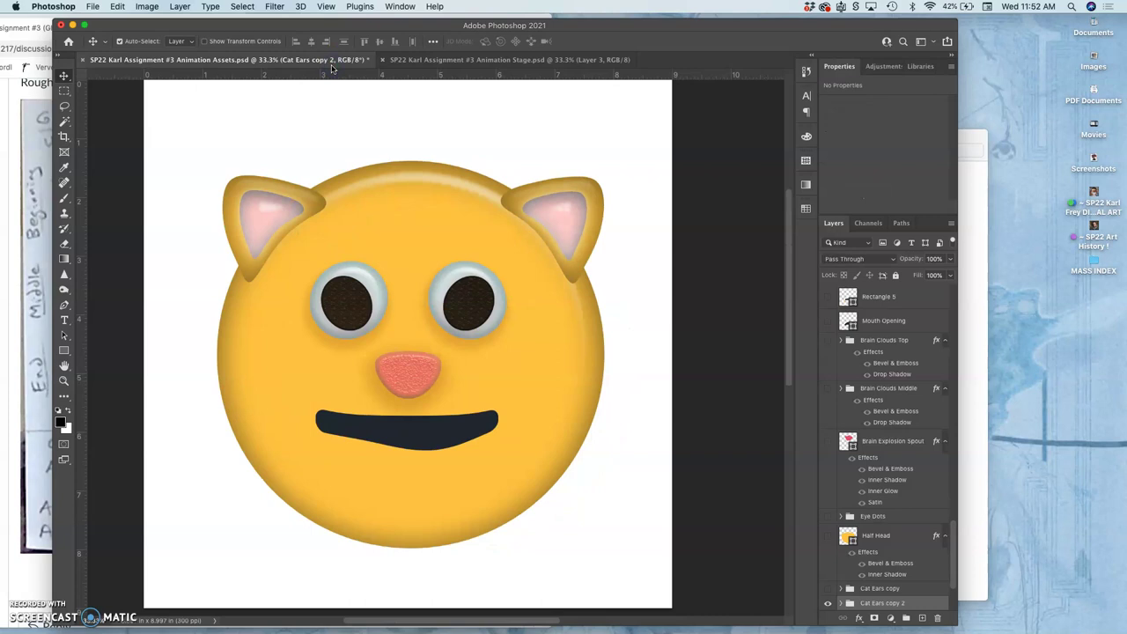
{"action": "left_click", "coordinate": [473, 59]}
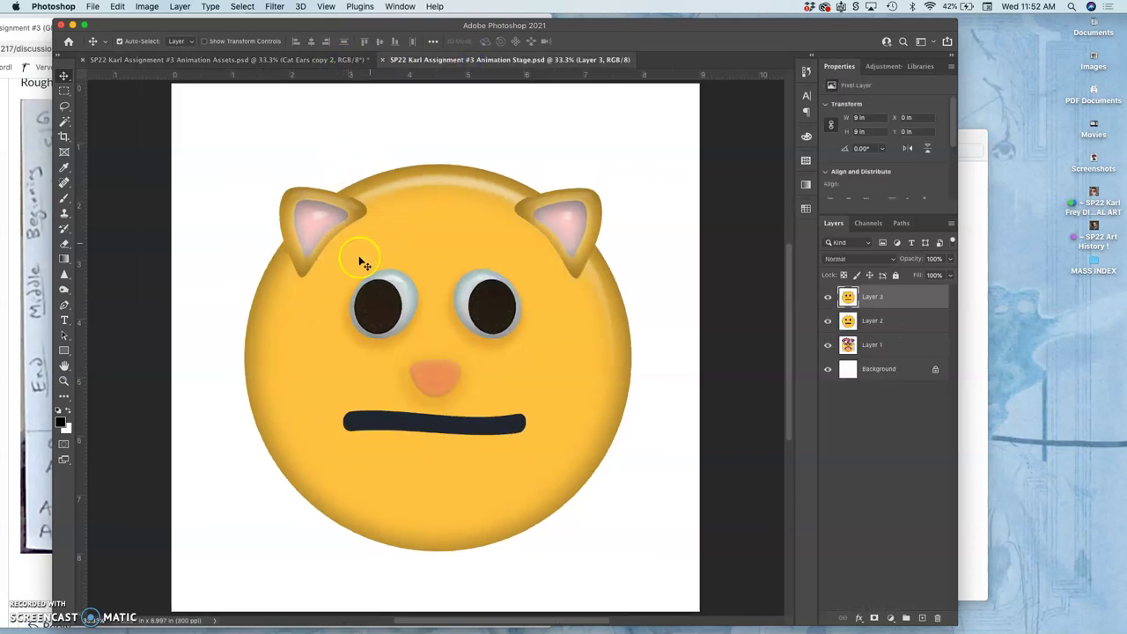
{"action": "left_click", "coordinate": [305, 61]}
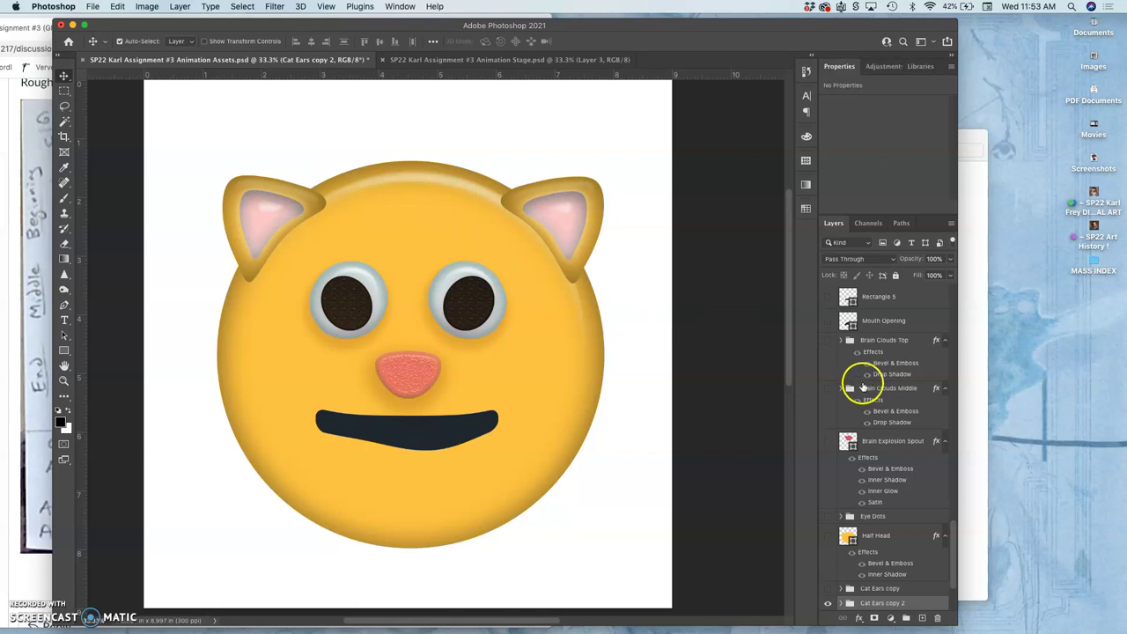
{"action": "scroll", "coordinate": [872, 380], "scroll_direction": "up", "scroll_amount": 10}
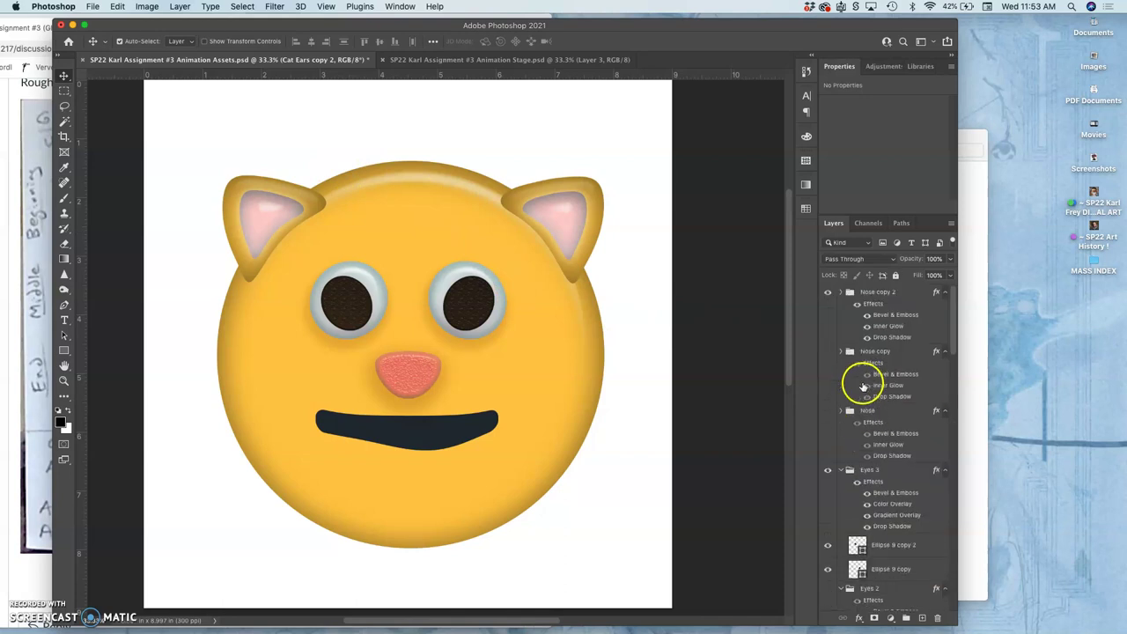
Merge the visible cat face into Layer 3, select the whole canvas, and go to Animation Stage
{"action": "left_click", "coordinate": [867, 292]}
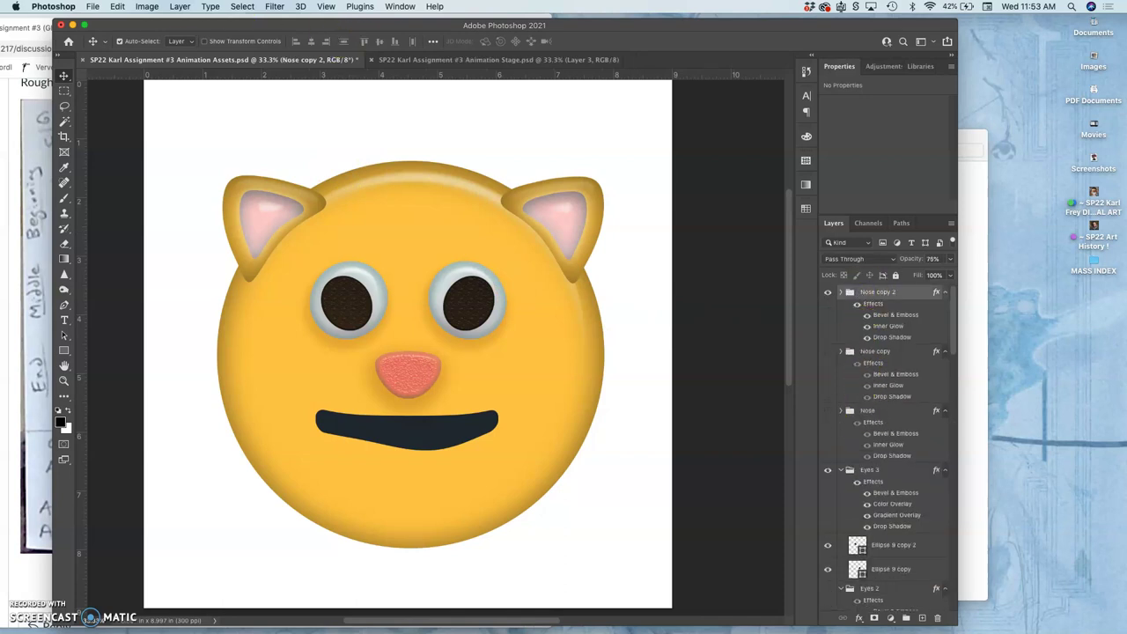
{"action": "left_click", "coordinate": [179, 6]}
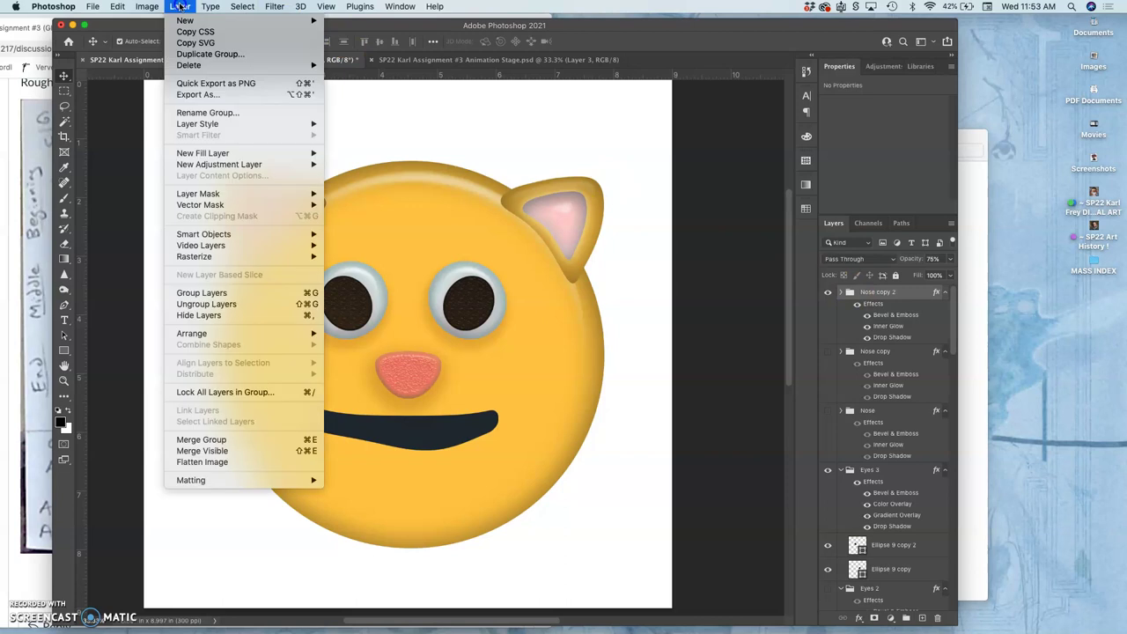
{"action": "left_click", "coordinate": [217, 452]}
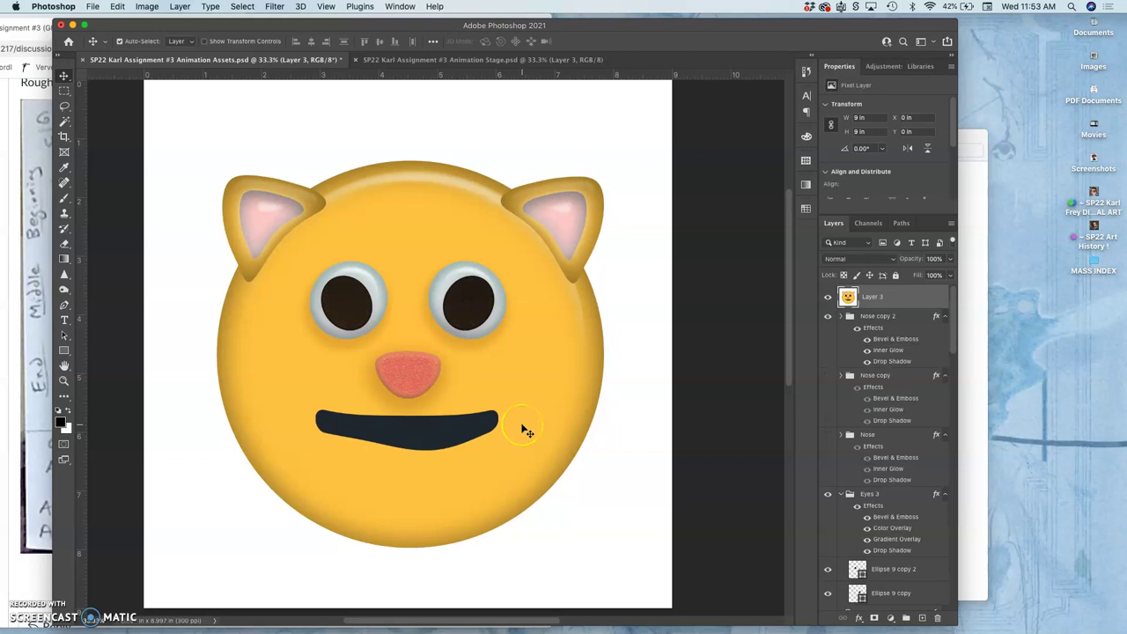
{"action": "key", "text": "super+a"}
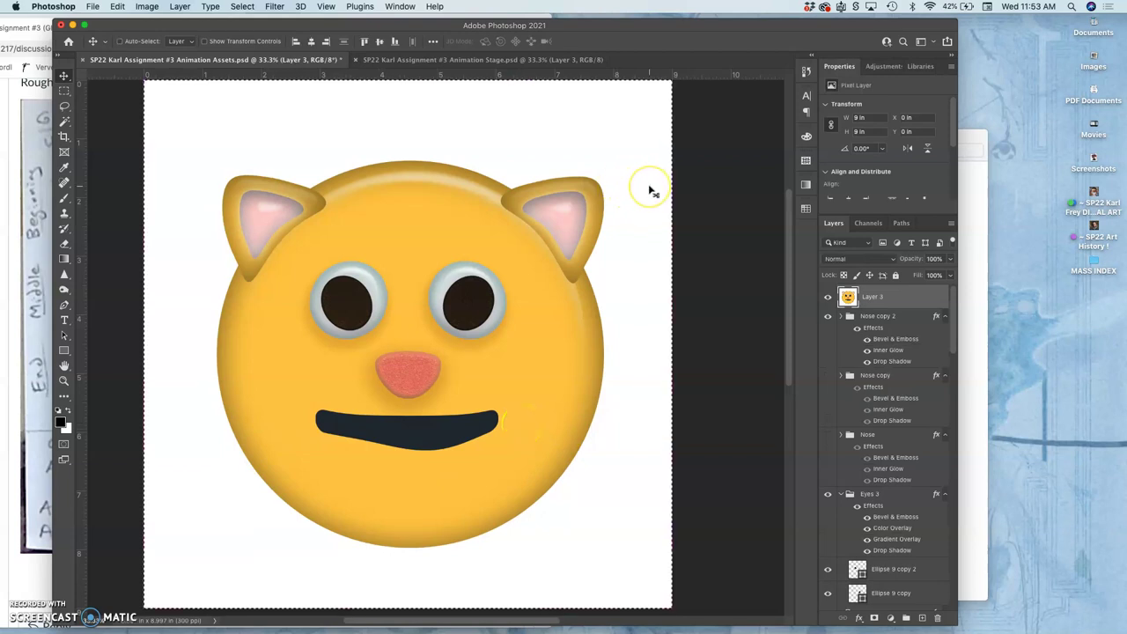
{"action": "left_click", "coordinate": [467, 58]}
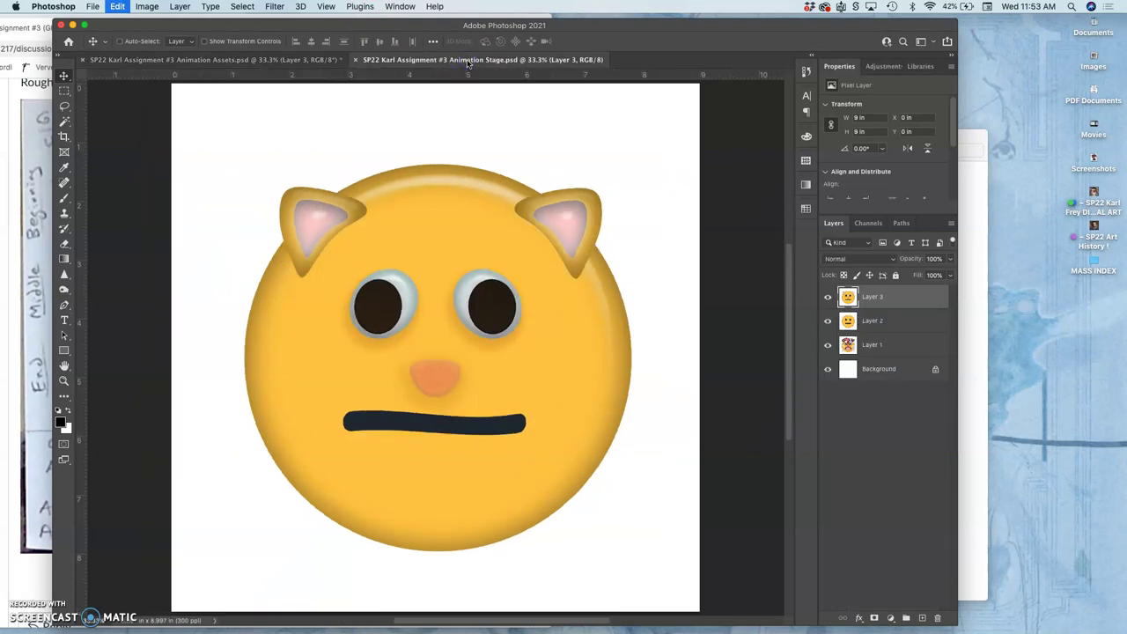
Paste the smiling cat face as Layer 4 and toggle Layers 2–4 to preview each stage
{"action": "key", "text": "super+v"}
{"action": "left_click", "coordinate": [827, 299]}
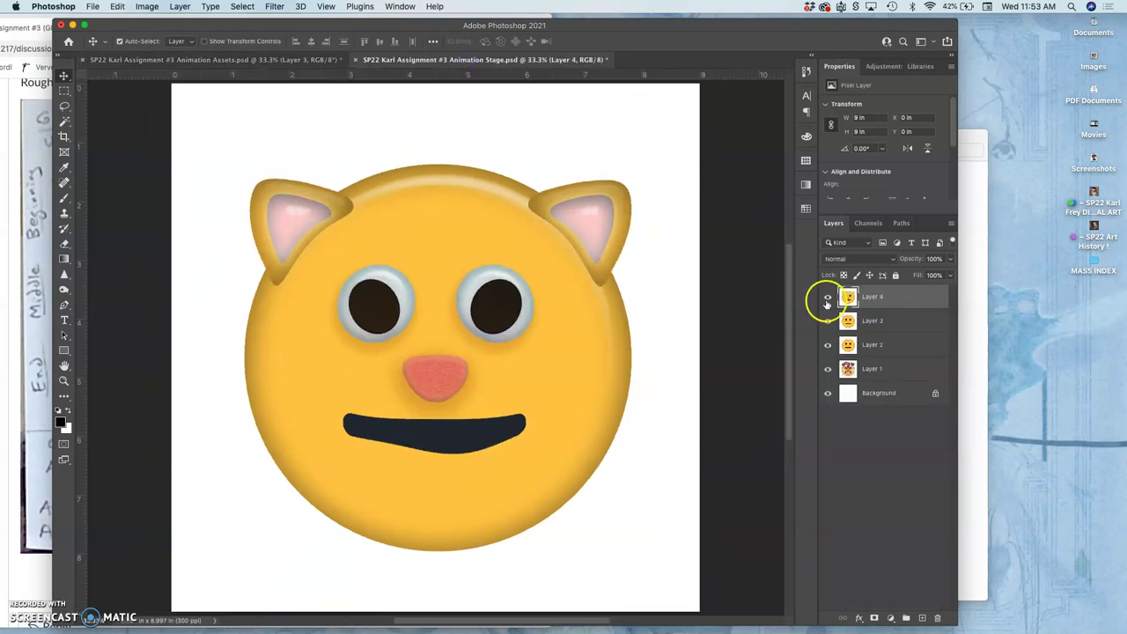
{"action": "left_click", "coordinate": [827, 321]}
{"action": "left_click", "coordinate": [827, 344]}
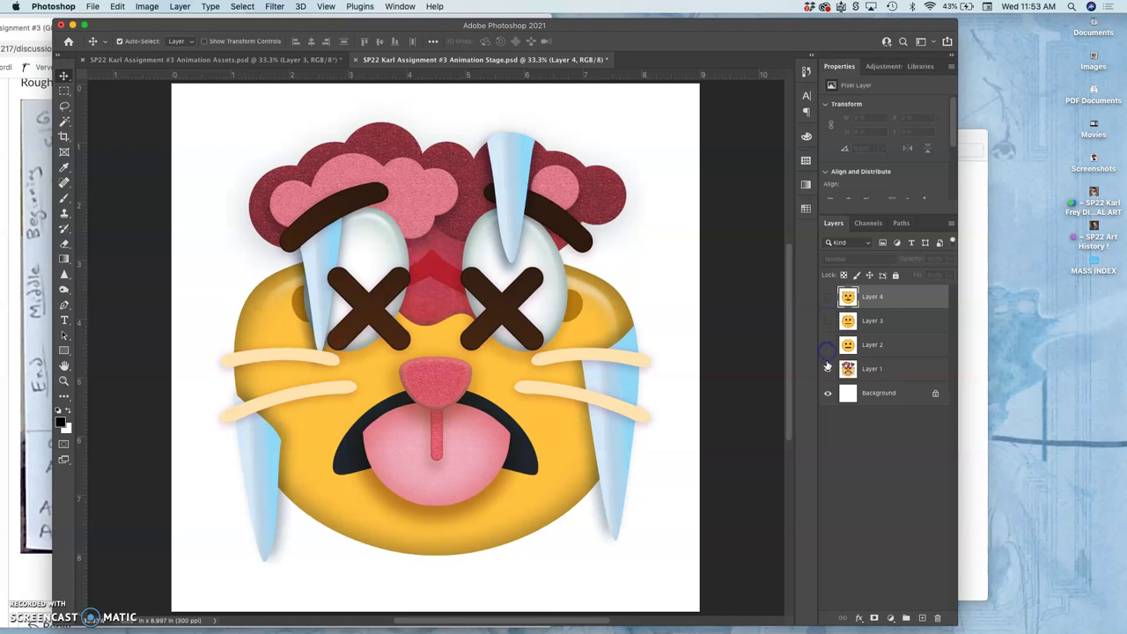
{"action": "left_click", "coordinate": [827, 344]}
{"action": "left_click", "coordinate": [827, 321]}
{"action": "left_click", "coordinate": [827, 320]}
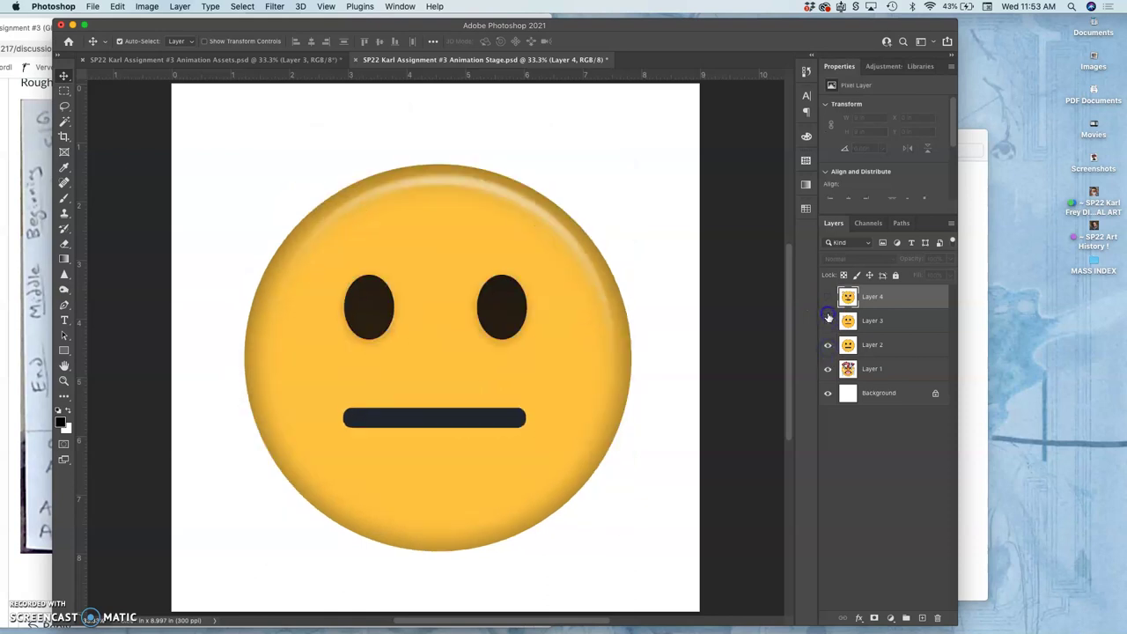
{"action": "left_click", "coordinate": [827, 321]}
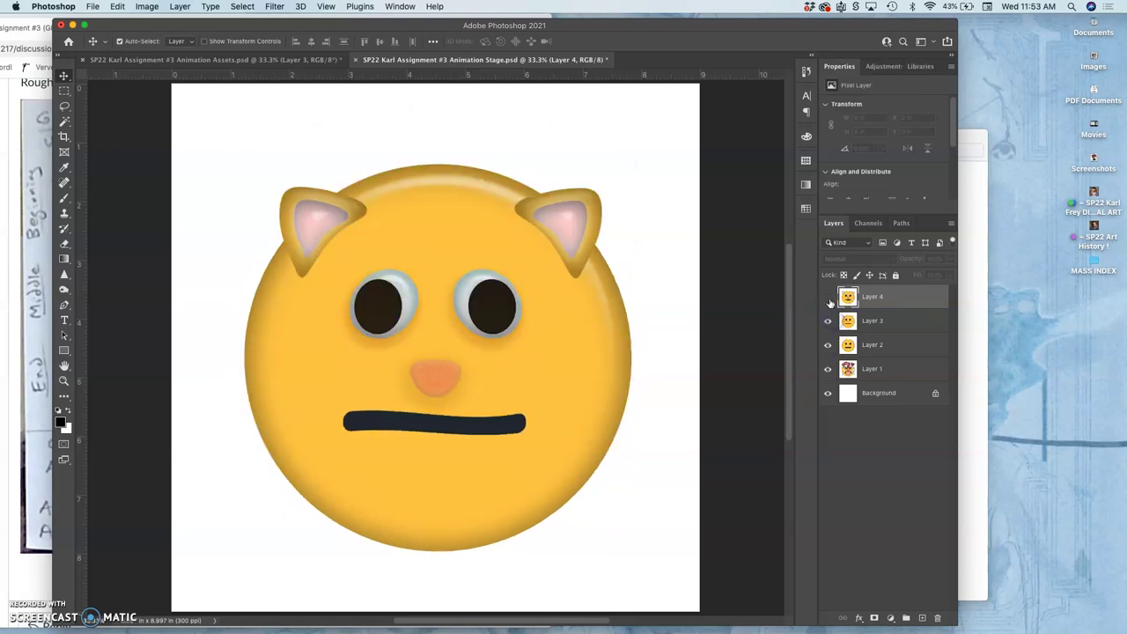
{"action": "left_click", "coordinate": [826, 298]}
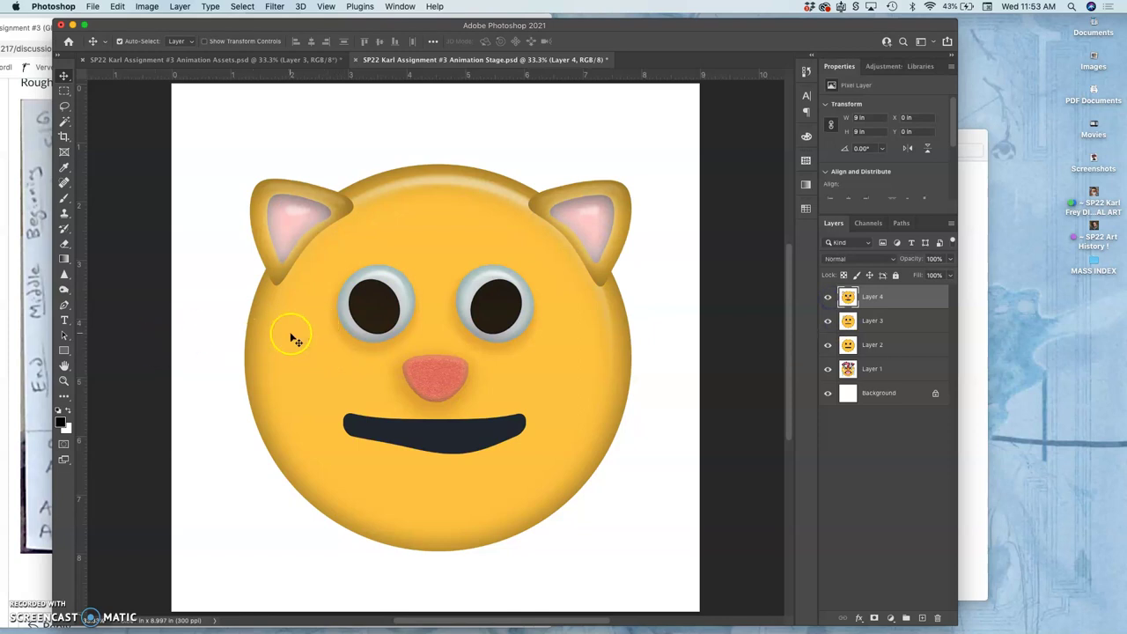
Compare the two documents, then hide Layer 4 in Animation Stage to view the earlier face
{"action": "left_click", "coordinate": [291, 62]}
{"action": "left_click", "coordinate": [445, 62]}
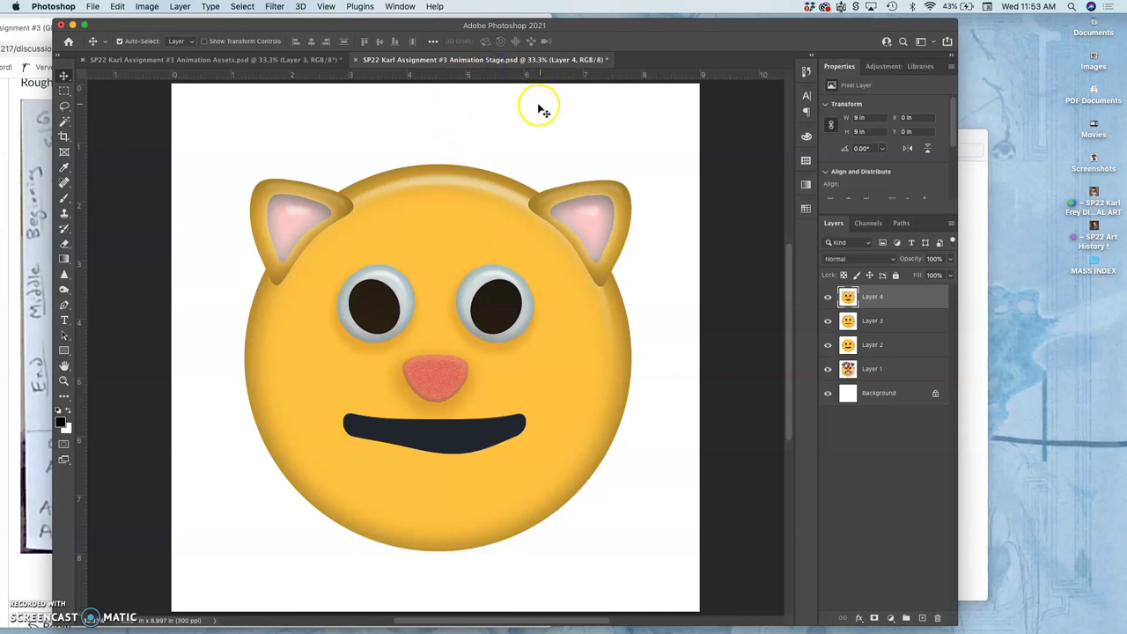
{"action": "left_click", "coordinate": [319, 59]}
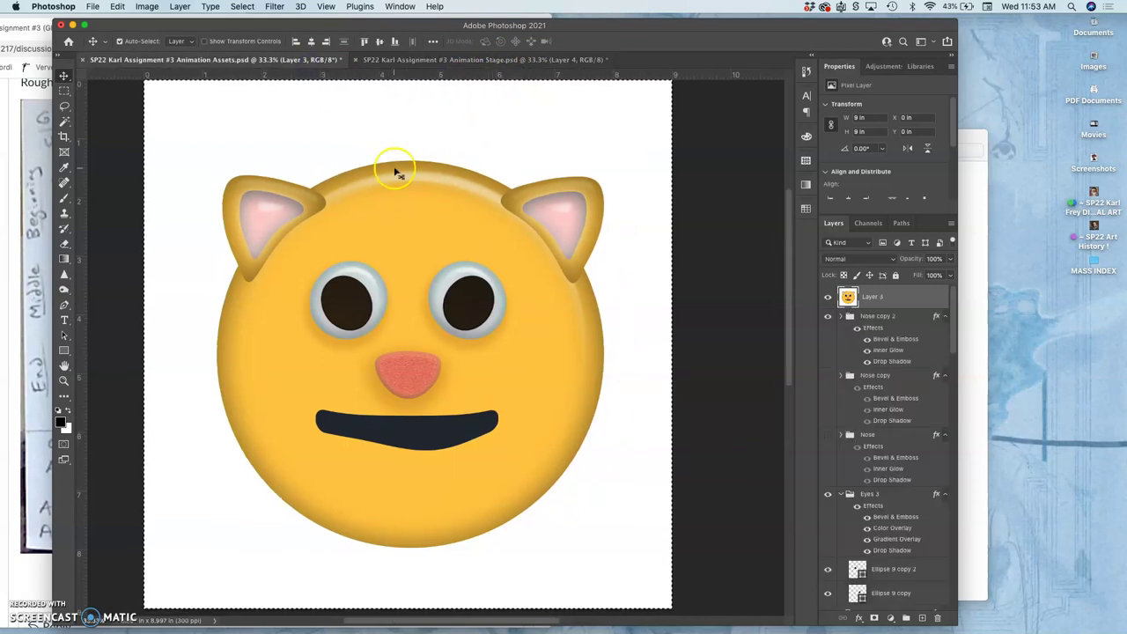
{"action": "left_click", "coordinate": [528, 59]}
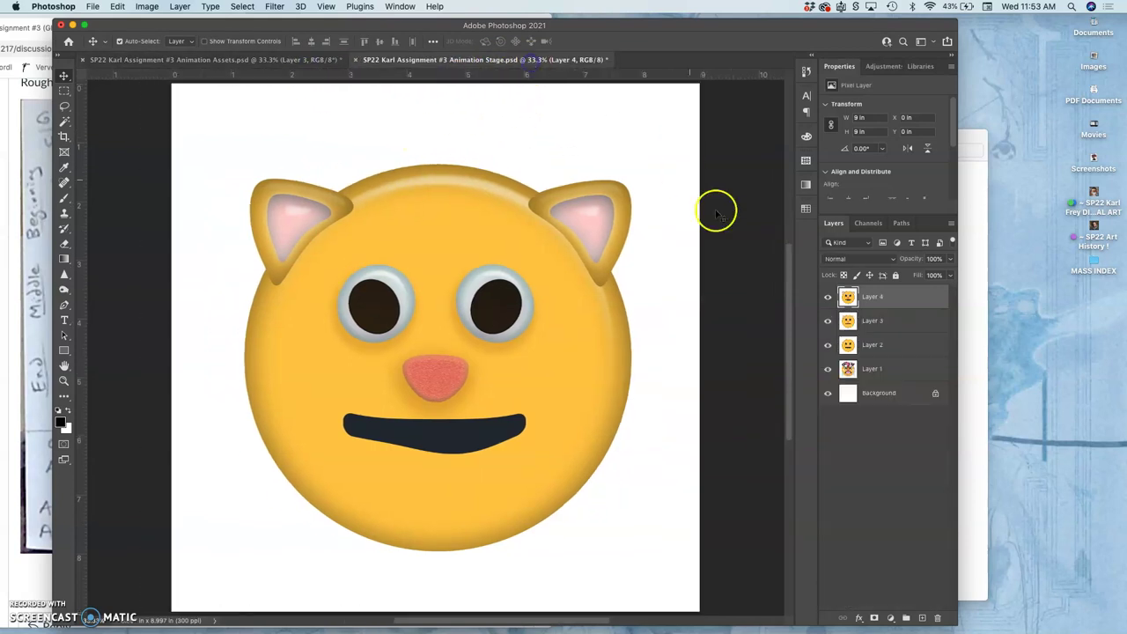
{"action": "left_click", "coordinate": [829, 348]}
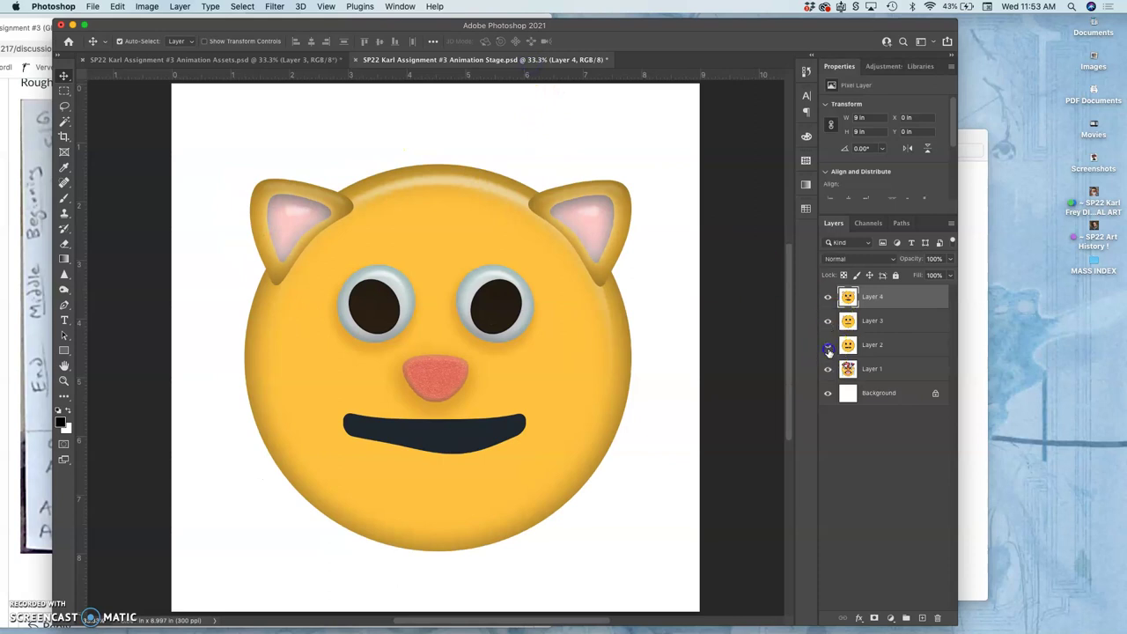
{"action": "left_click", "coordinate": [827, 300]}
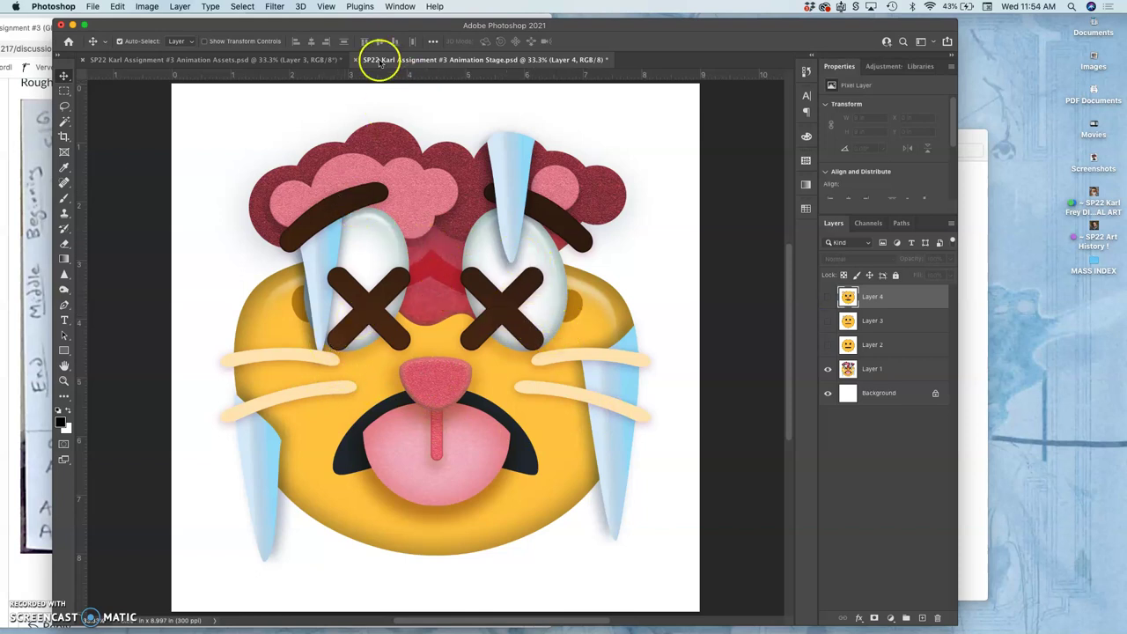
Show Layers 2, 3 and 4 in Animation Stage and return to Animation Assets
{"action": "left_click", "coordinate": [324, 61]}
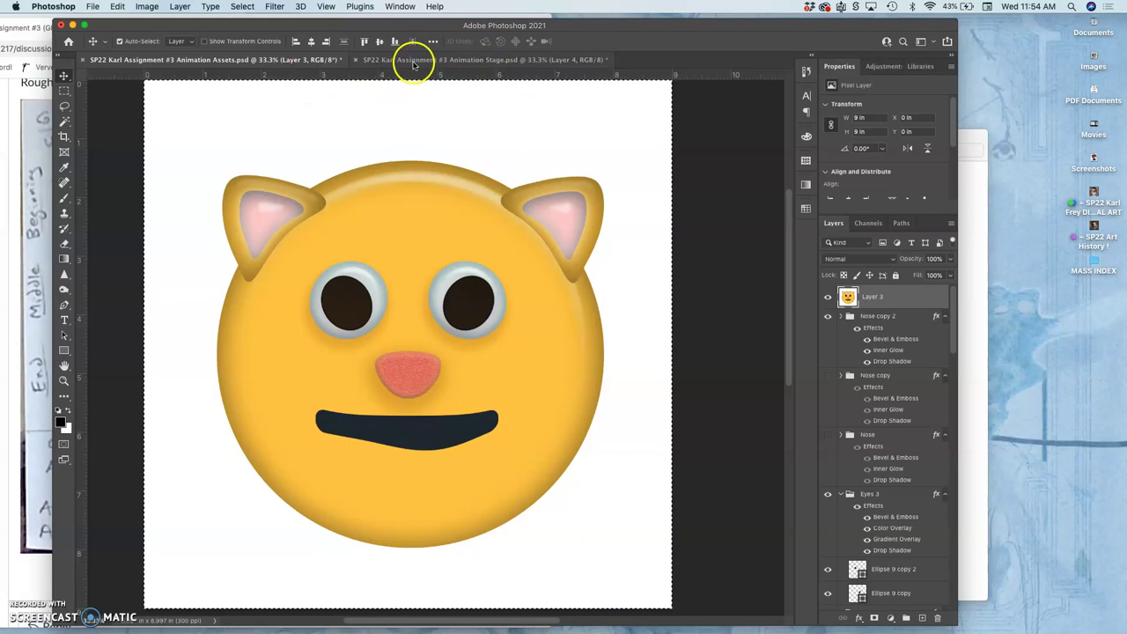
{"action": "left_click", "coordinate": [410, 62]}
{"action": "left_click", "coordinate": [314, 60]}
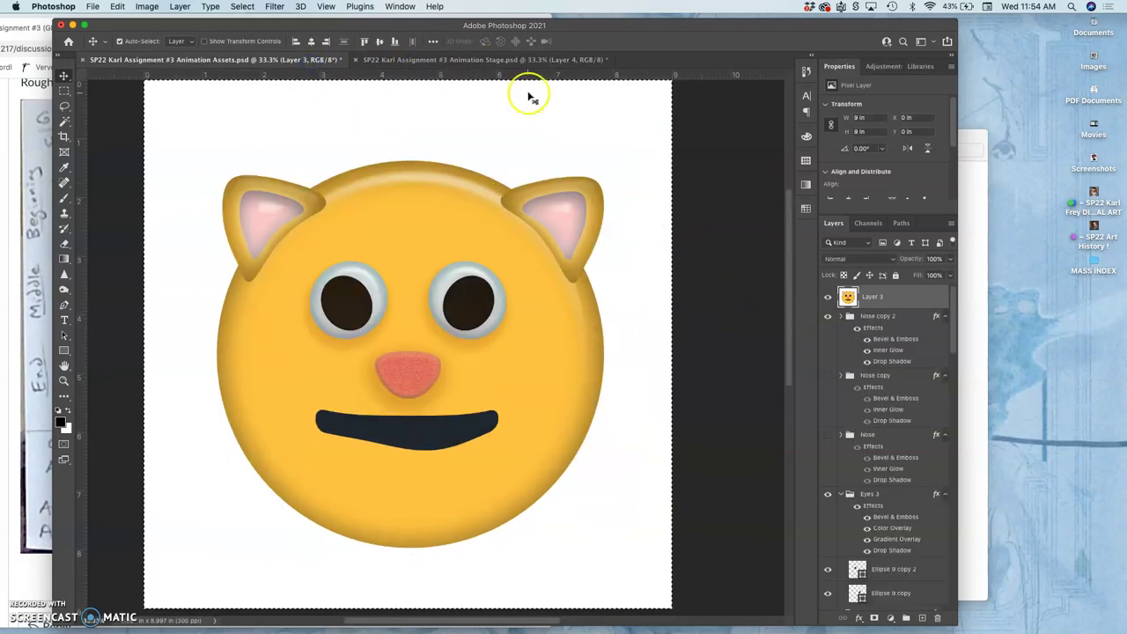
{"action": "left_click", "coordinate": [516, 59]}
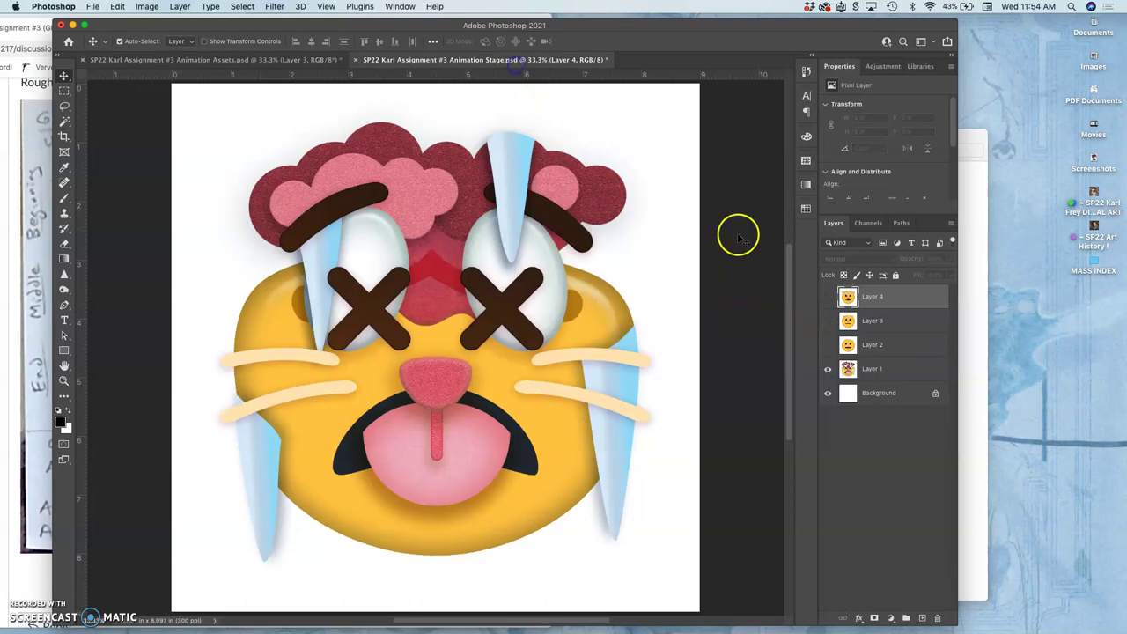
{"action": "left_click", "coordinate": [828, 345]}
{"action": "left_click", "coordinate": [828, 320]}
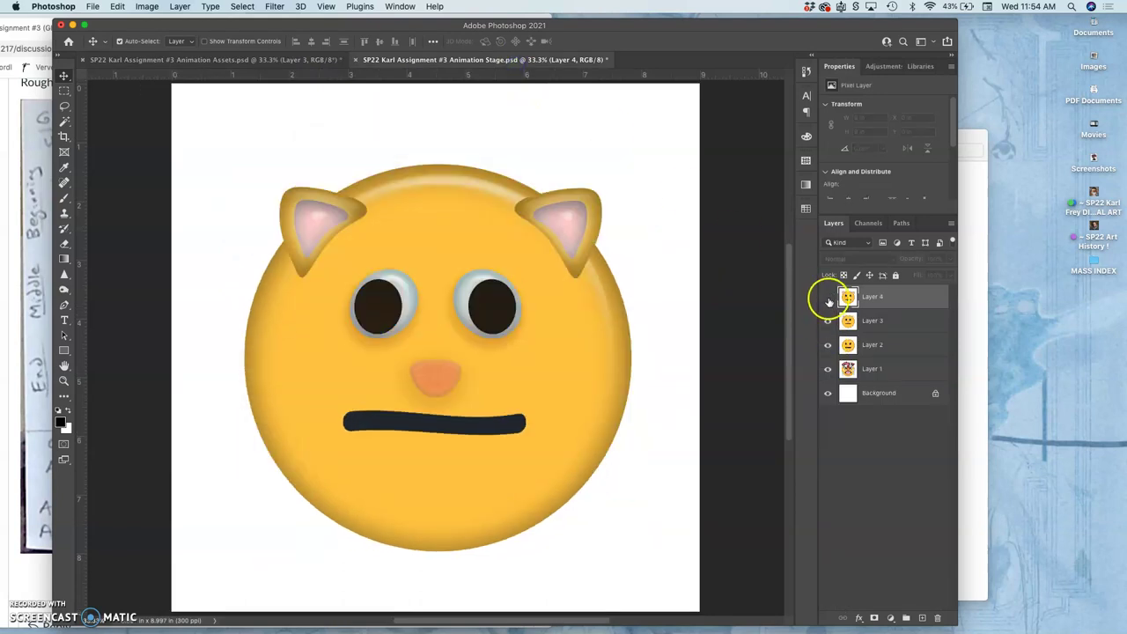
{"action": "left_click", "coordinate": [828, 296]}
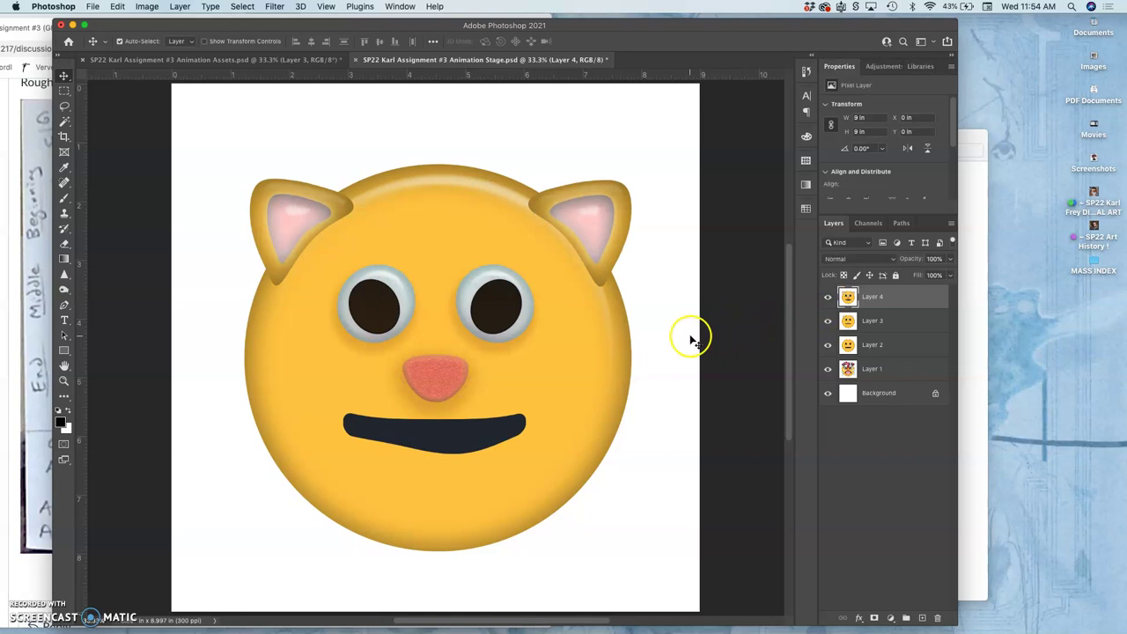
{"action": "left_click", "coordinate": [308, 62]}
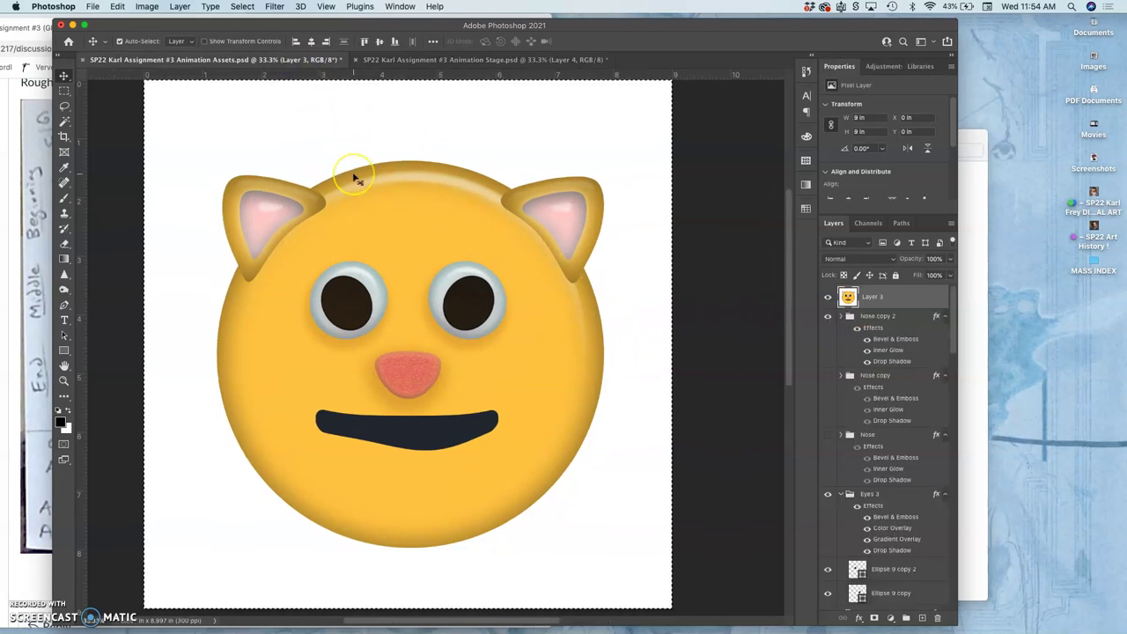
Clear the canvas selection and delete Layer 3
{"action": "left_click", "coordinate": [337, 253]}
{"action": "left_click", "coordinate": [204, 176]}
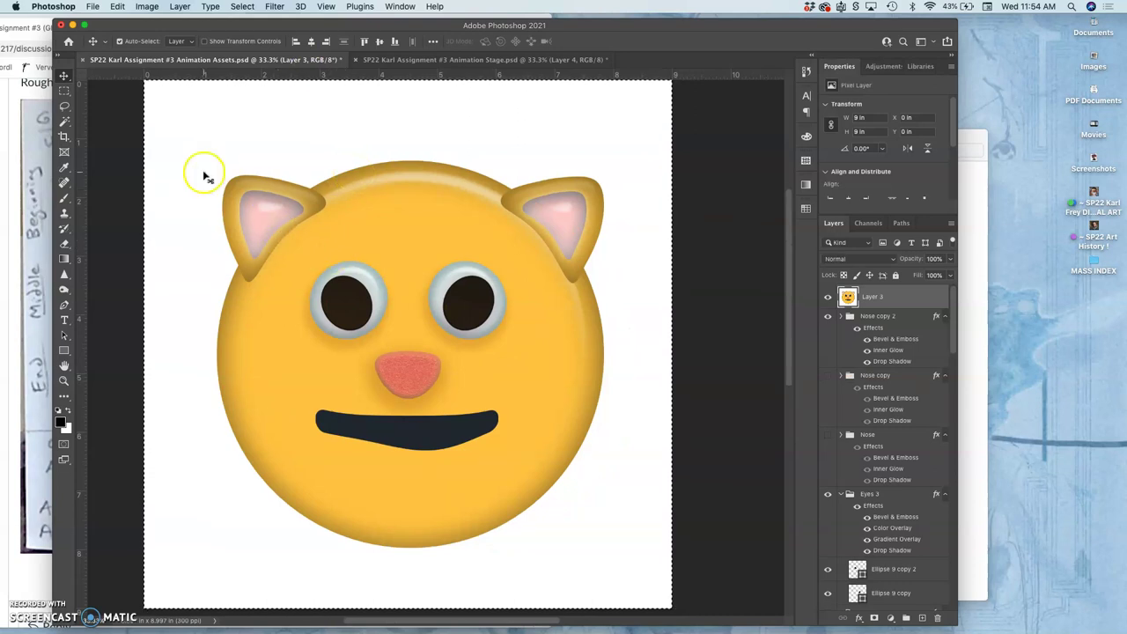
{"action": "left_click", "coordinate": [168, 59]}
{"action": "left_click", "coordinate": [782, 258]}
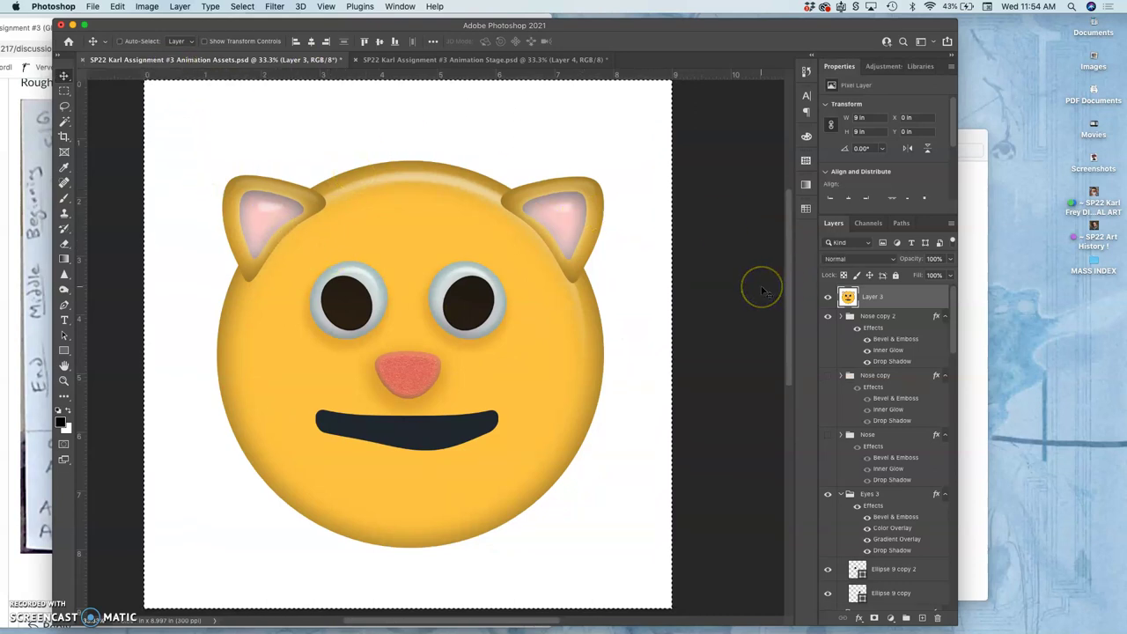
{"action": "left_click", "coordinate": [934, 310]}
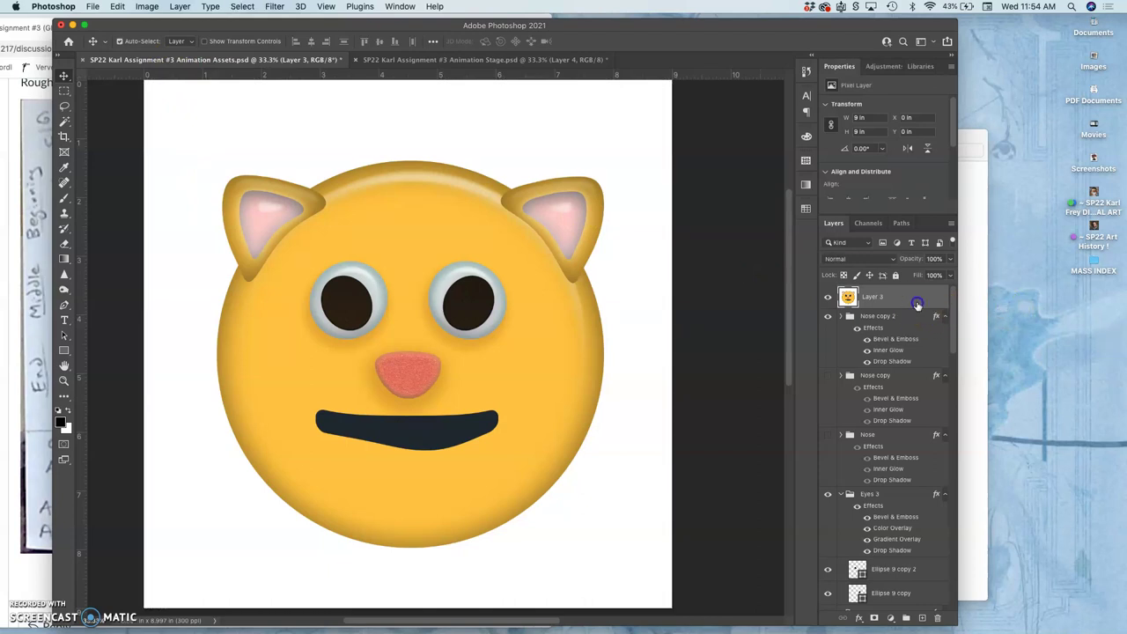
{"action": "key", "text": "Delete"}
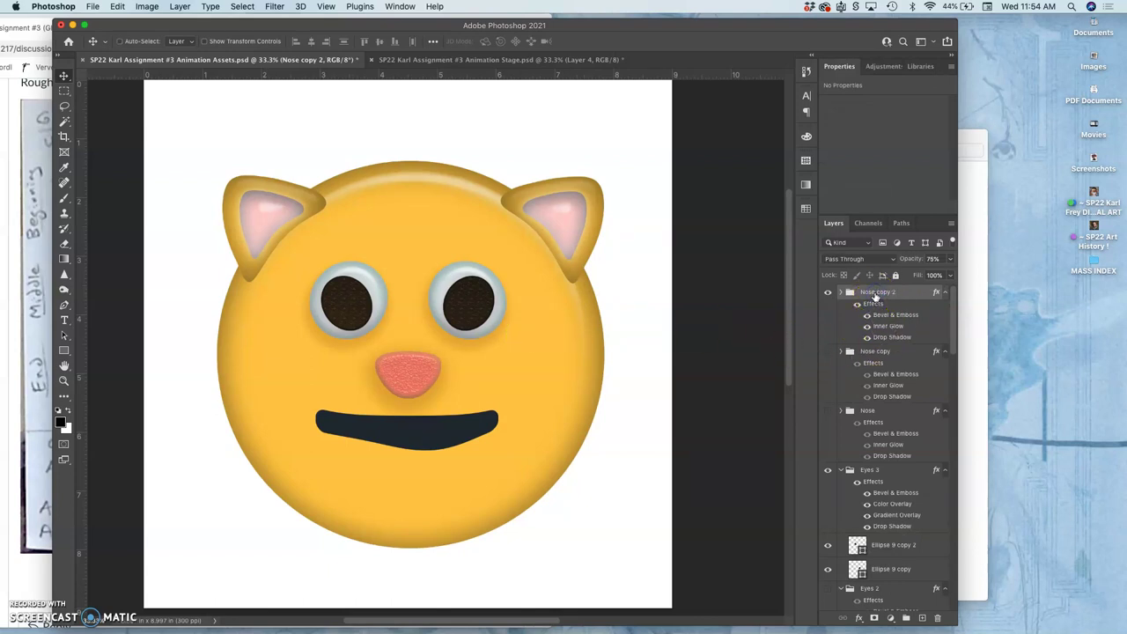
Duplicate Nose copy 2 as Nose copy 3, hide the original, enlarge it about 116% at 100% opacity
{"action": "key", "text": "super+j"}
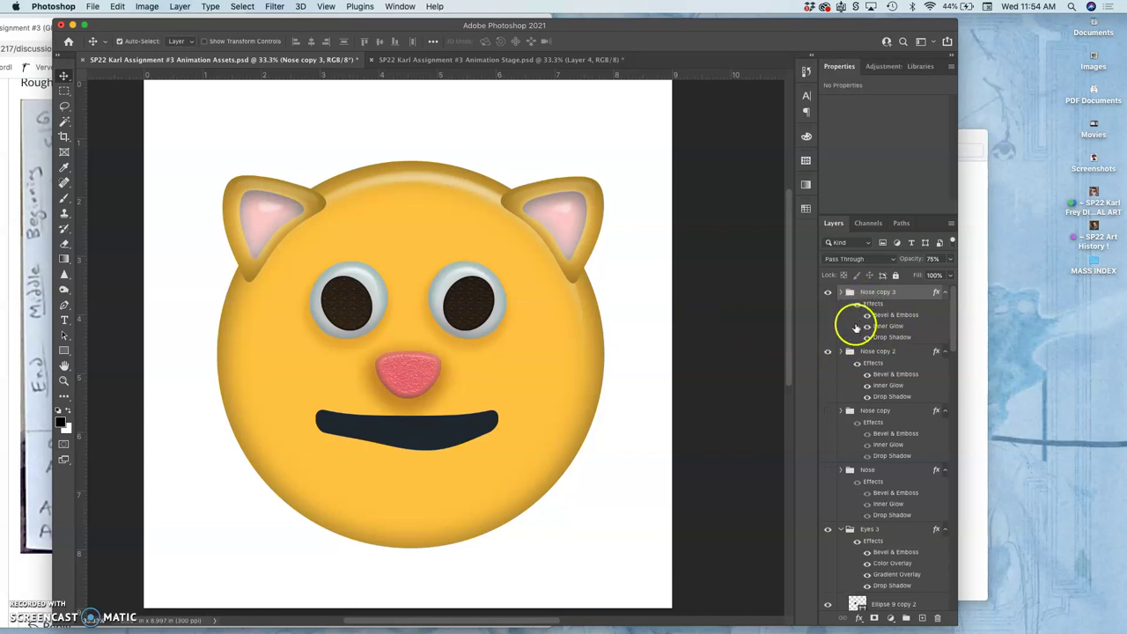
{"action": "left_click", "coordinate": [827, 352]}
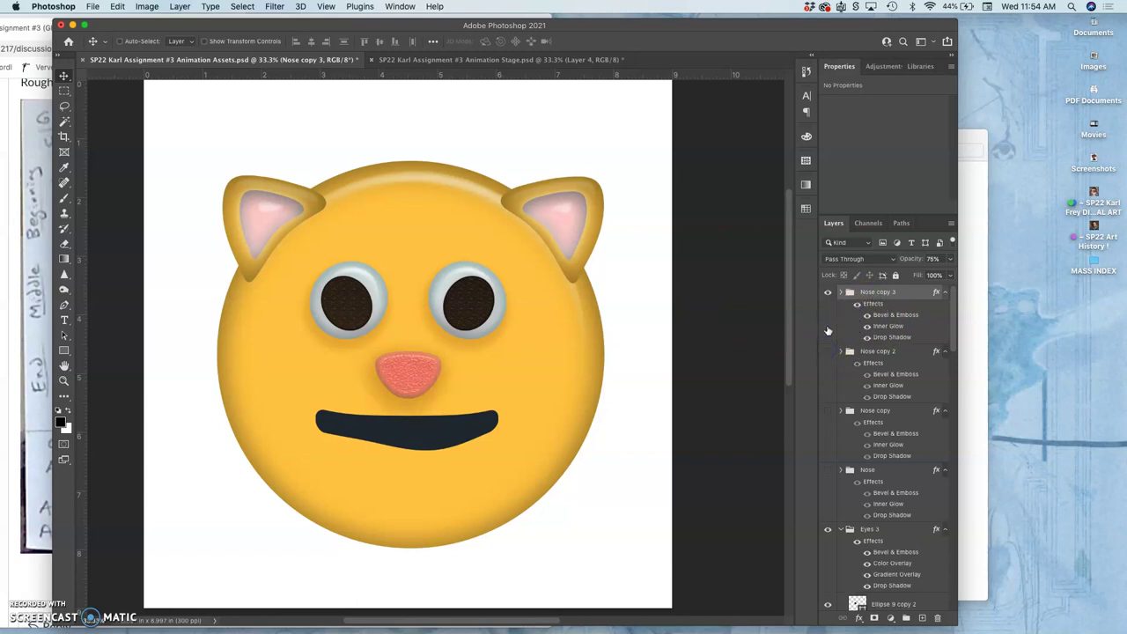
{"action": "key", "text": "super+t"}
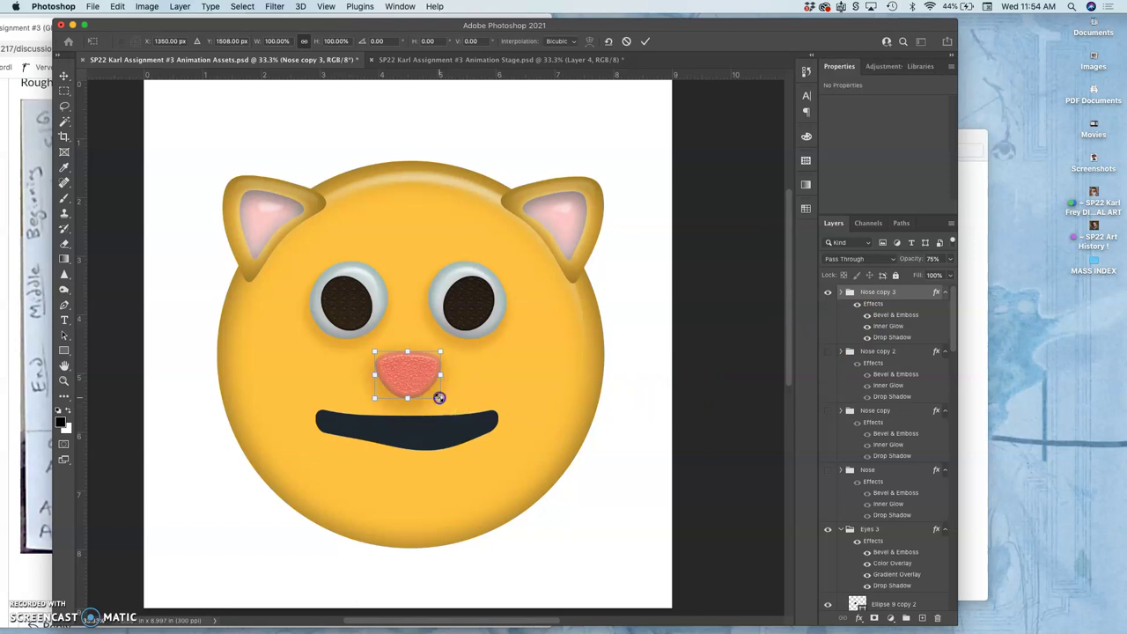
{"action": "left_click_drag", "start_coordinate": [440, 399], "coordinate": [442, 398]}
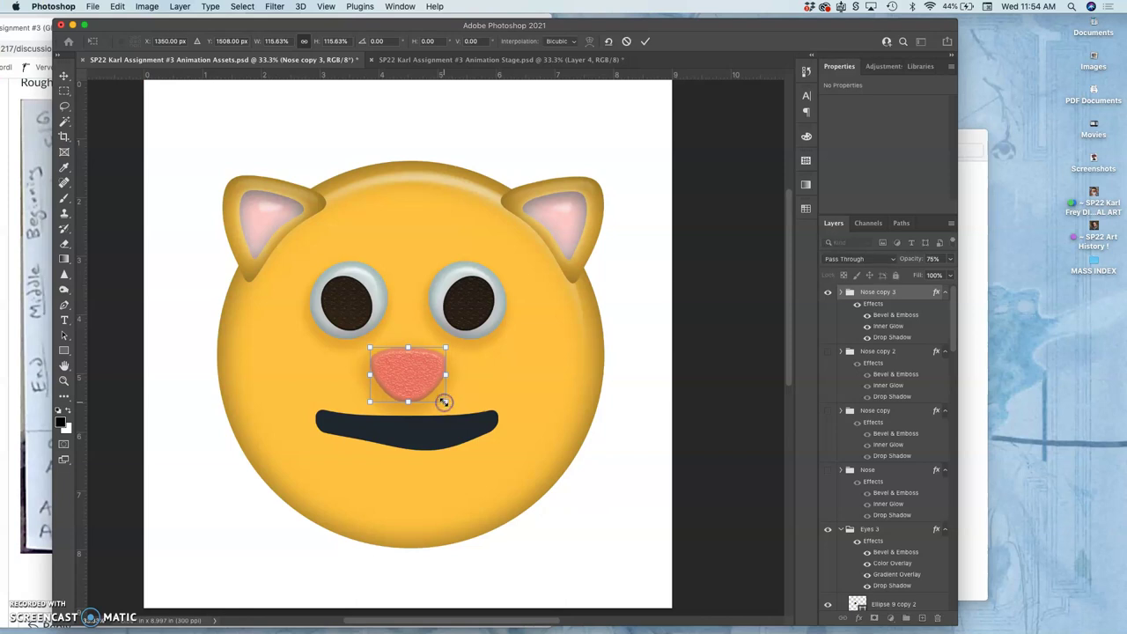
{"action": "key", "text": "Return"}
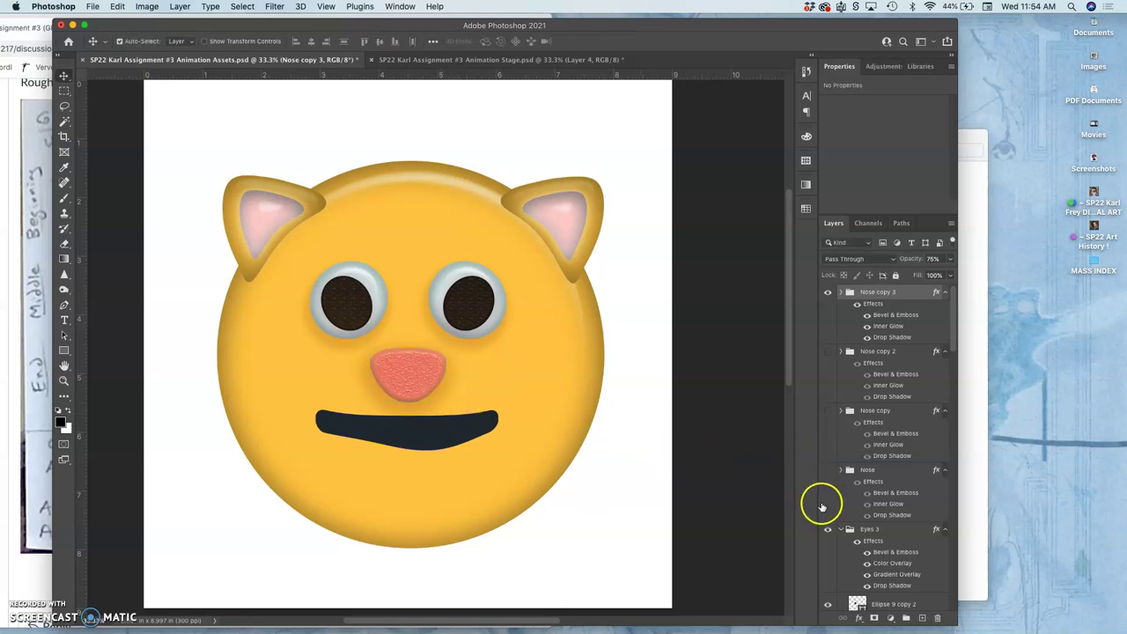
{"action": "mouse_move", "coordinate": [946, 259]}
{"action": "left_mouse_down"}
{"action": "mouse_move", "coordinate": [936, 272]}
{"action": "mouse_move", "coordinate": [952, 273]}
{"action": "left_mouse_up"}
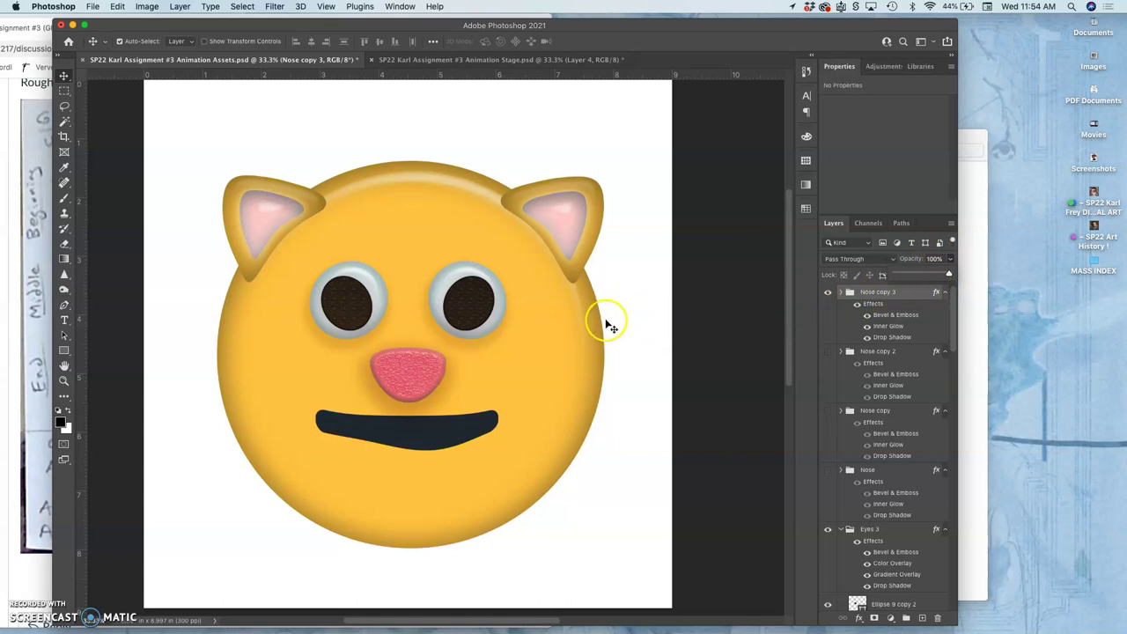
Show the full-size Cat Ears copy ears and hide the shorter Cat Ears copy 2
{"action": "scroll", "coordinate": [847, 402], "scroll_direction": "down", "scroll_amount": 2}
{"action": "scroll", "coordinate": [847, 402], "scroll_direction": "down", "scroll_amount": 5}
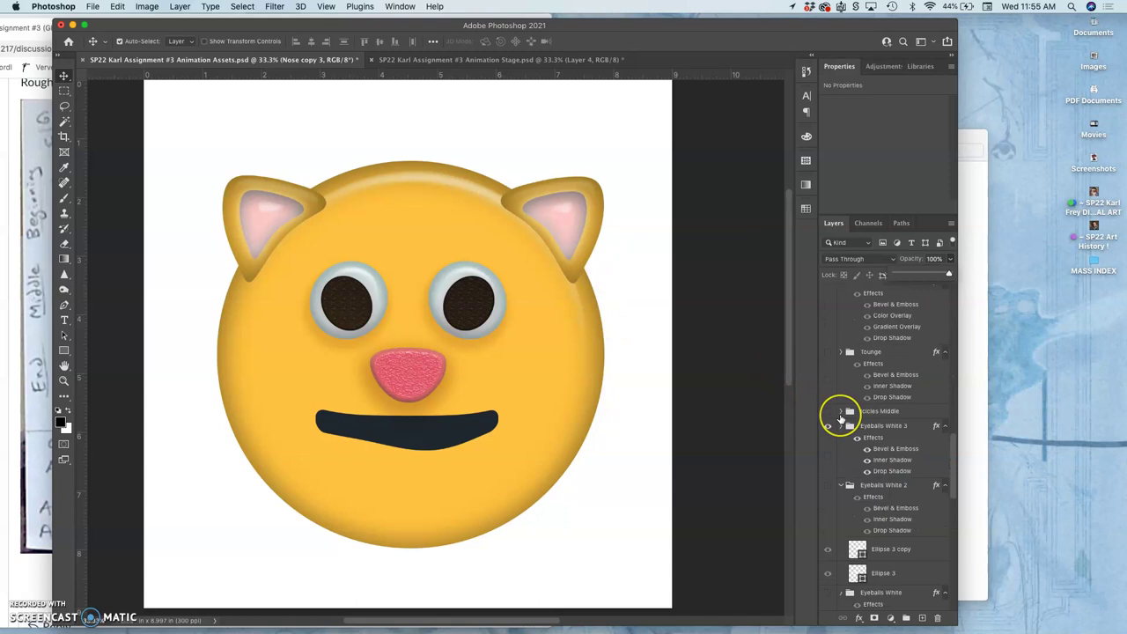
{"action": "scroll", "coordinate": [843, 412], "scroll_direction": "down", "scroll_amount": 10}
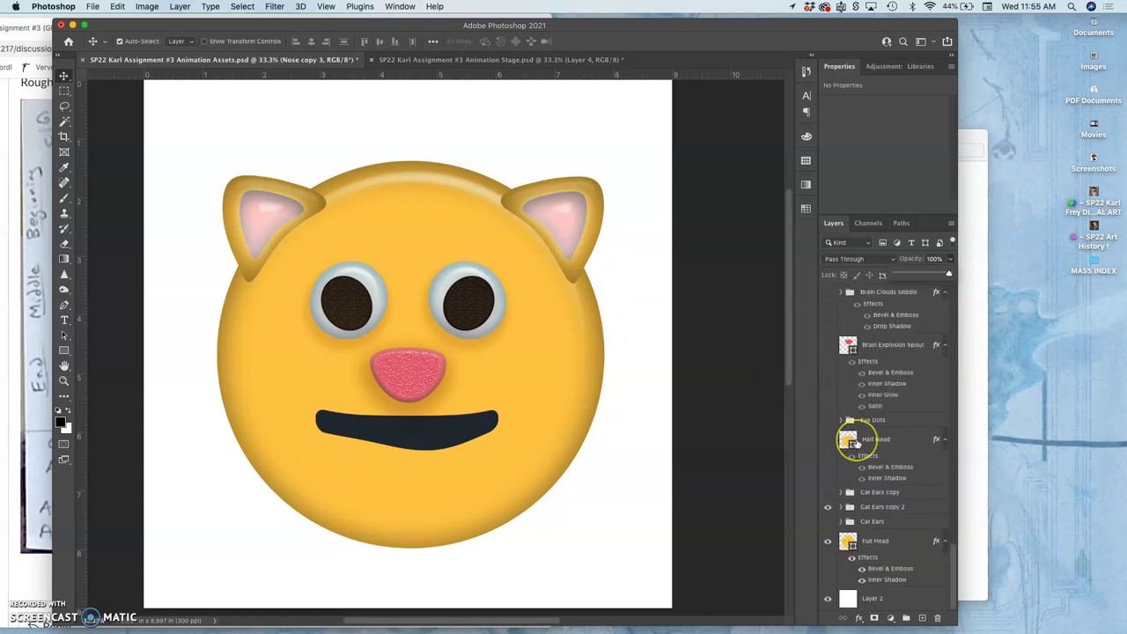
{"action": "left_click", "coordinate": [827, 492]}
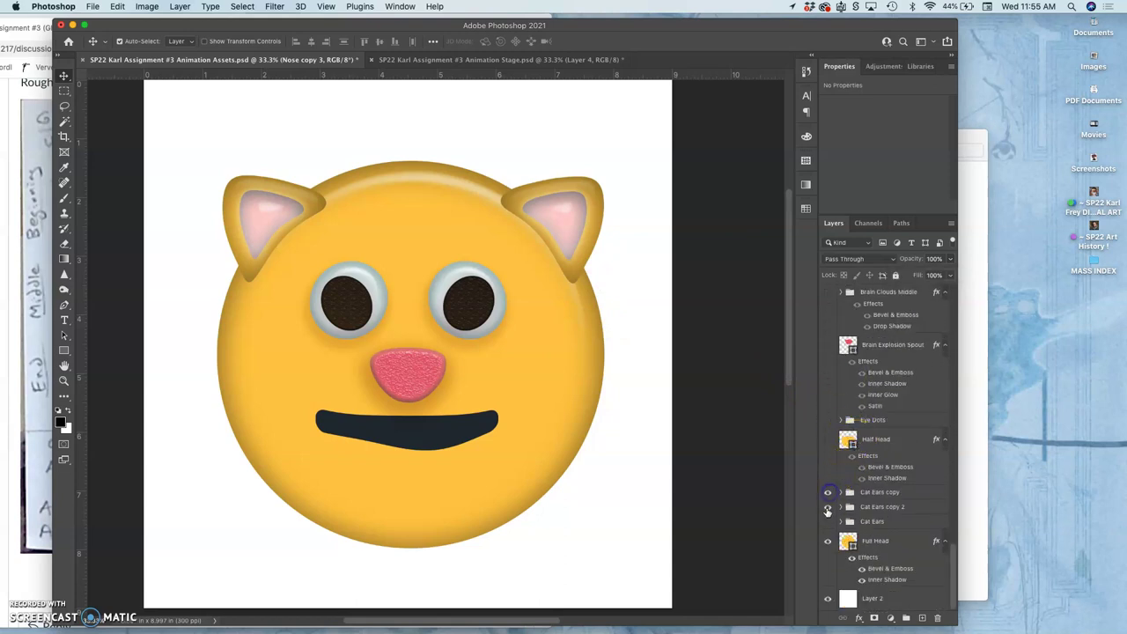
{"action": "left_click", "coordinate": [827, 508]}
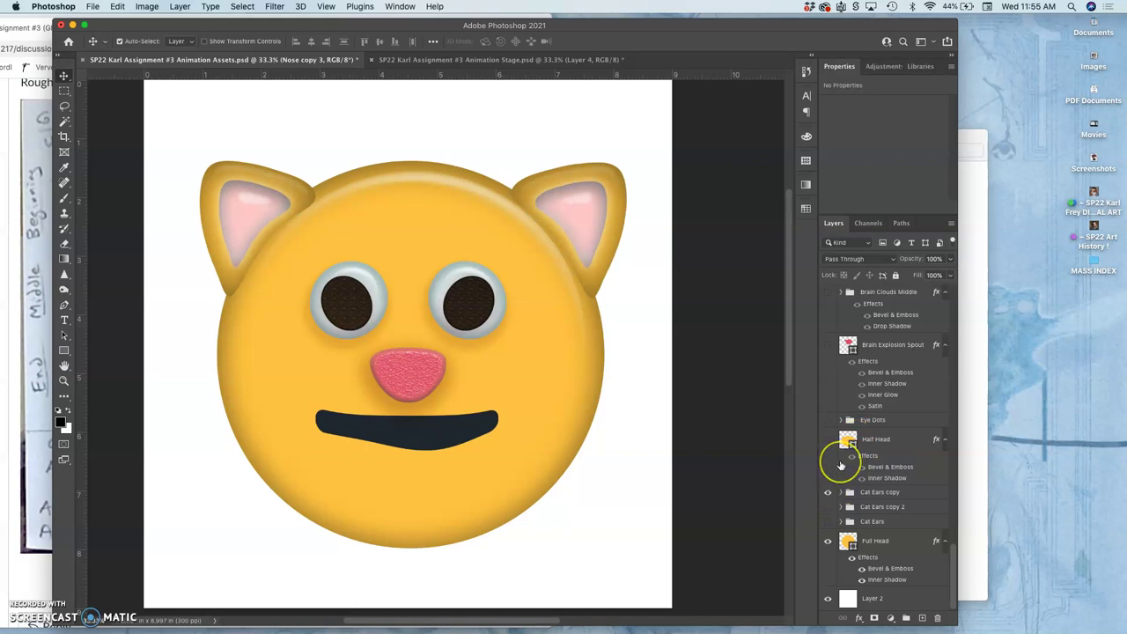
{"action": "scroll", "coordinate": [841, 466], "scroll_direction": "up", "scroll_amount": 10}
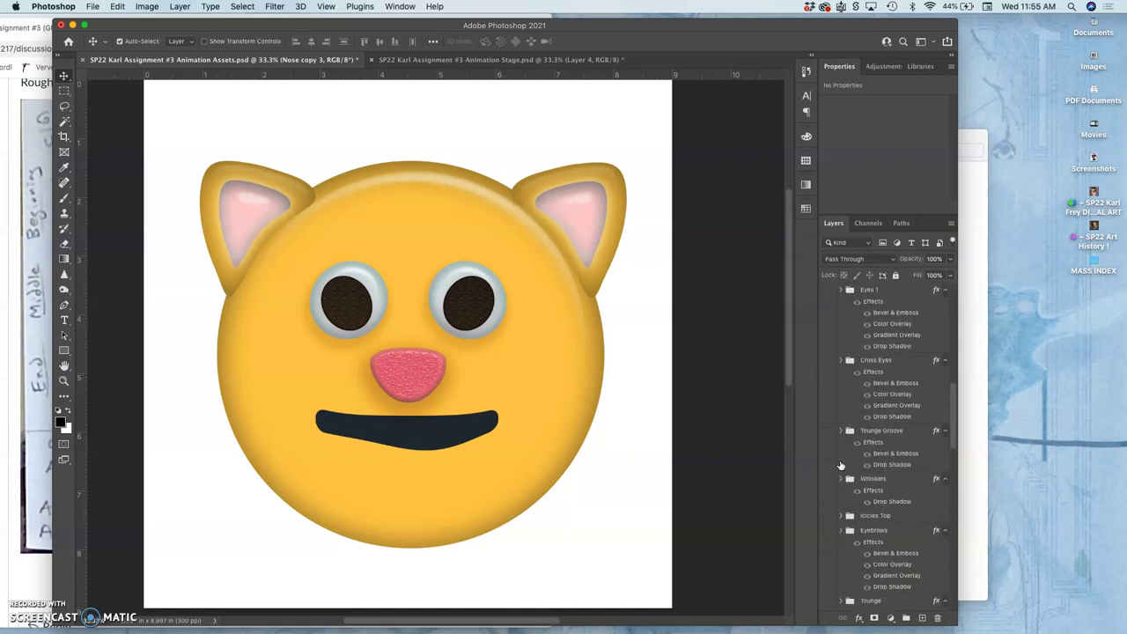
Duplicate the mouth as Rectangle 5 copy 3 and warp it into a deeper, wider grin
{"action": "left_click", "coordinate": [429, 436]}
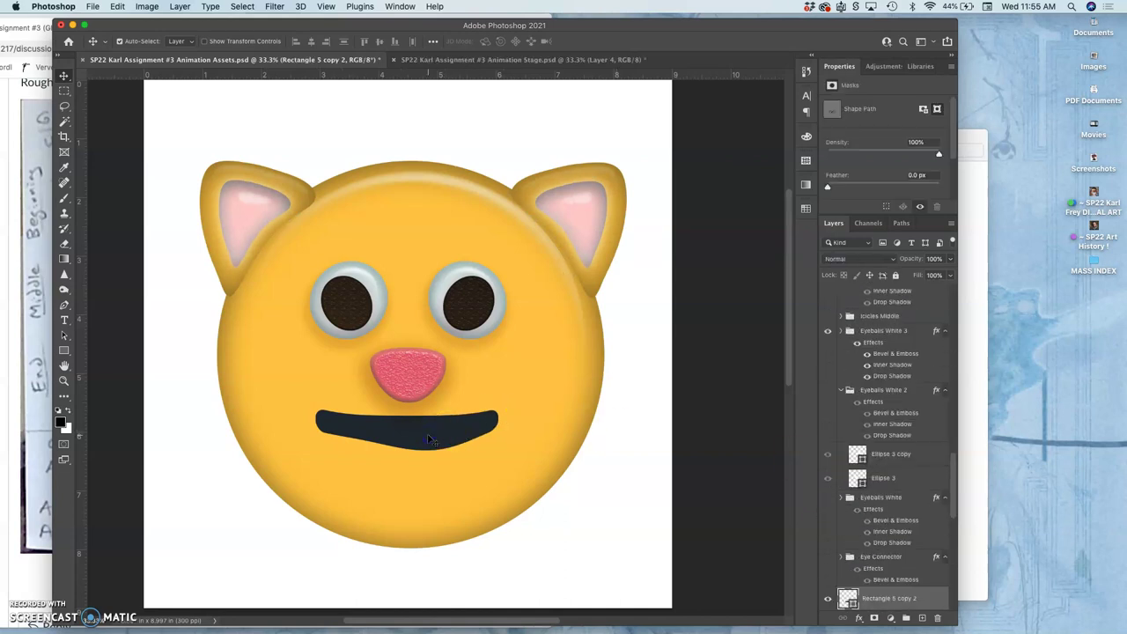
{"action": "key", "text": "super+j"}
{"action": "left_click_drag", "start_coordinate": [431, 439], "coordinate": [829, 495]}
{"action": "key", "text": "super+t"}
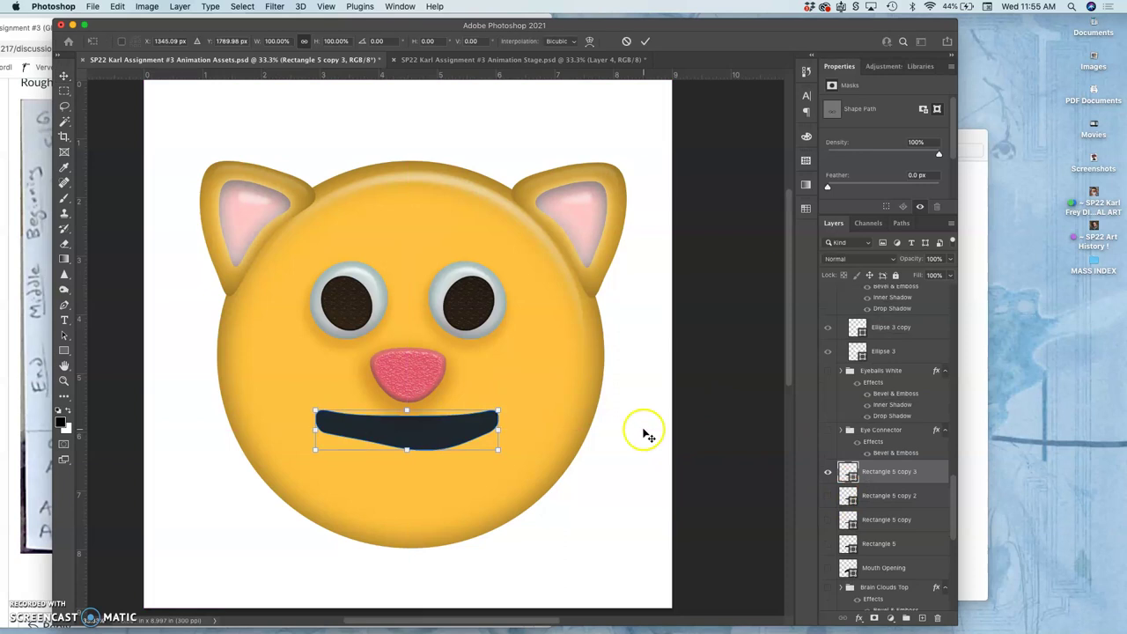
{"action": "right_click", "coordinate": [436, 428]}
{"action": "left_click", "coordinate": [454, 460]}
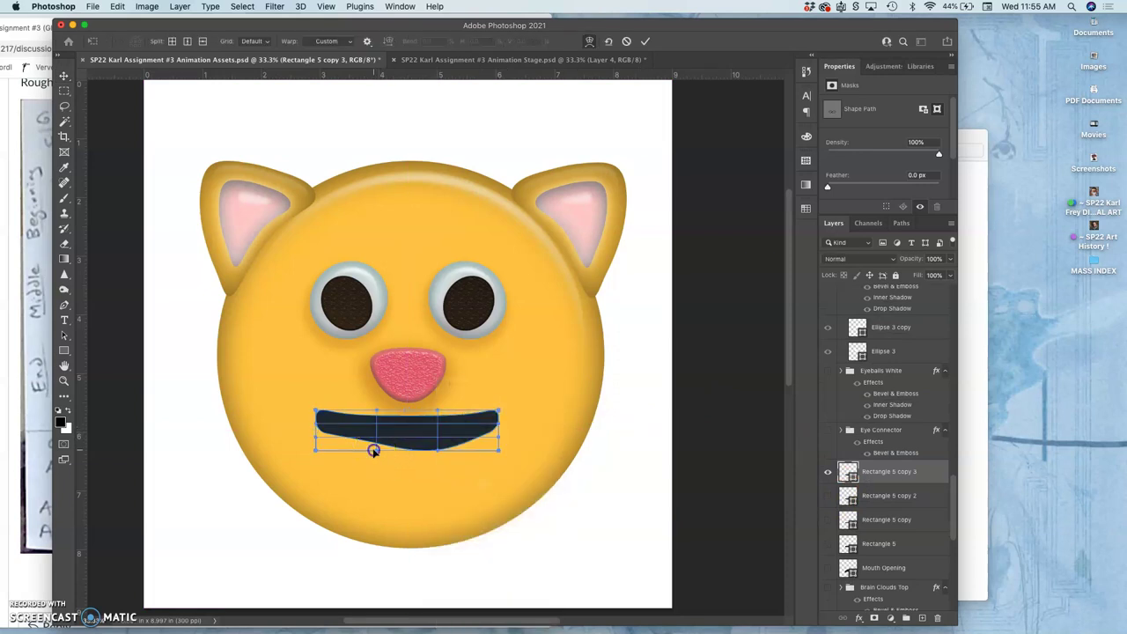
{"action": "left_click_drag", "start_coordinate": [373, 450], "coordinate": [358, 469]}
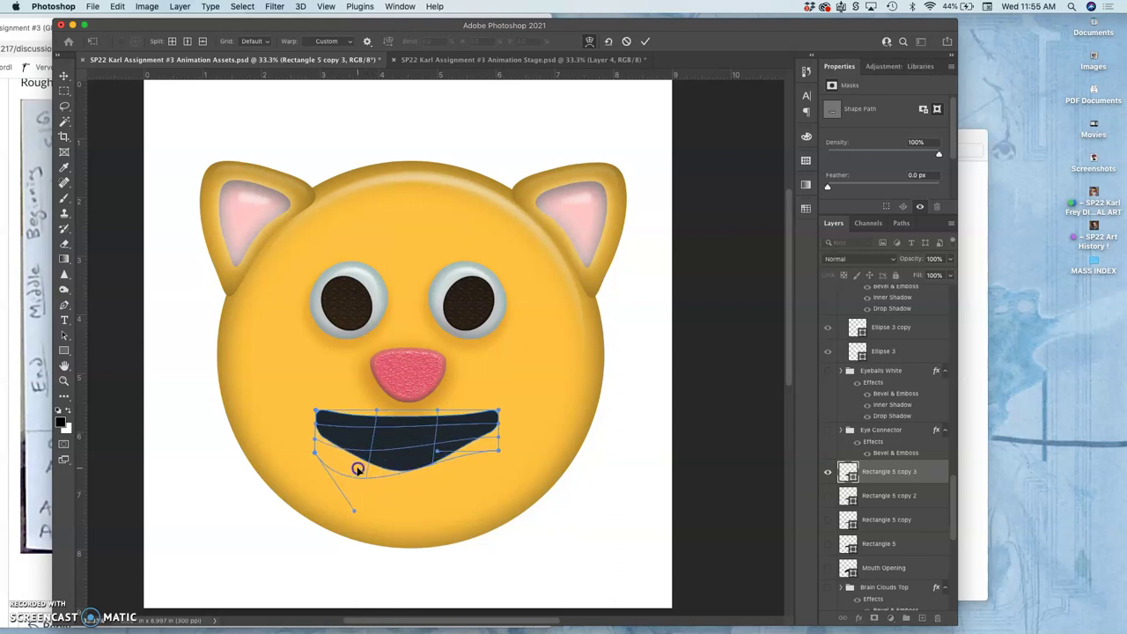
{"action": "left_click_drag", "start_coordinate": [467, 450], "coordinate": [469, 452]}
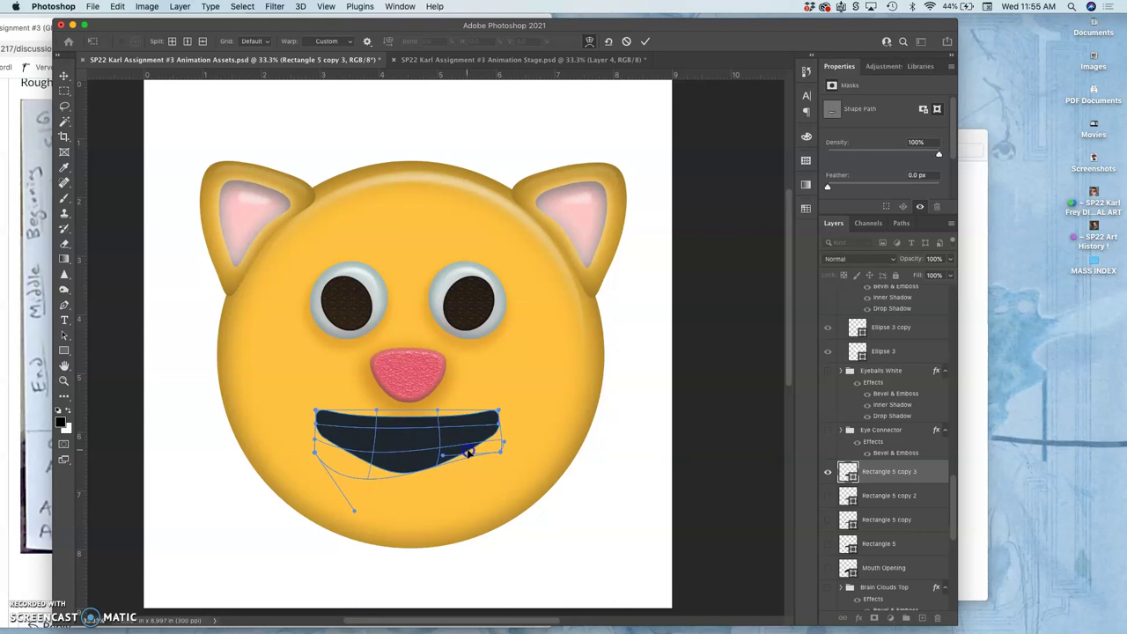
{"action": "left_click", "coordinate": [479, 487]}
{"action": "key", "text": "Return"}
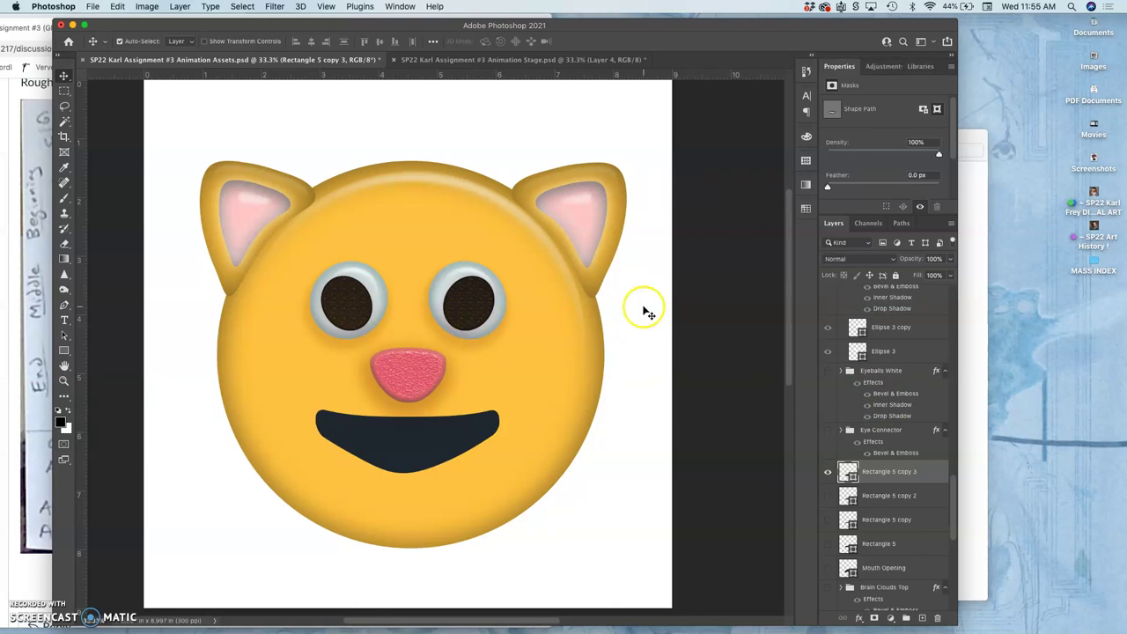
Duplicate the Eyes 3 group as Eyes 3 copy and hide the original
{"action": "scroll", "coordinate": [897, 371], "scroll_direction": "up", "scroll_amount": 10}
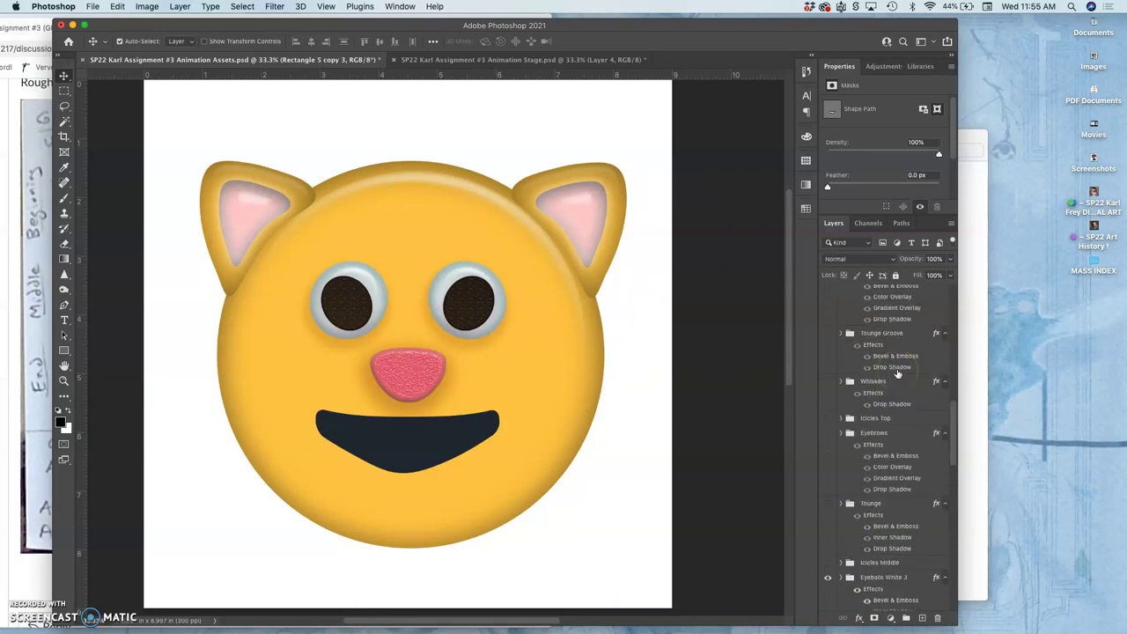
{"action": "scroll", "coordinate": [897, 374], "scroll_direction": "up", "scroll_amount": 2}
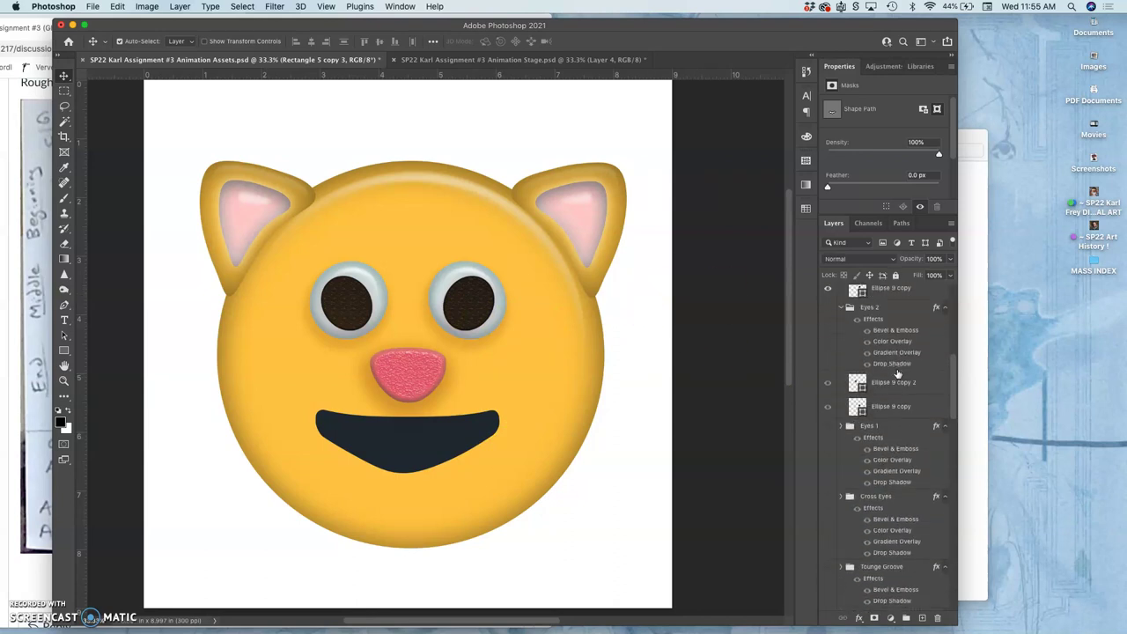
{"action": "scroll", "coordinate": [897, 373], "scroll_direction": "up", "scroll_amount": 10}
{"action": "left_click", "coordinate": [874, 381]}
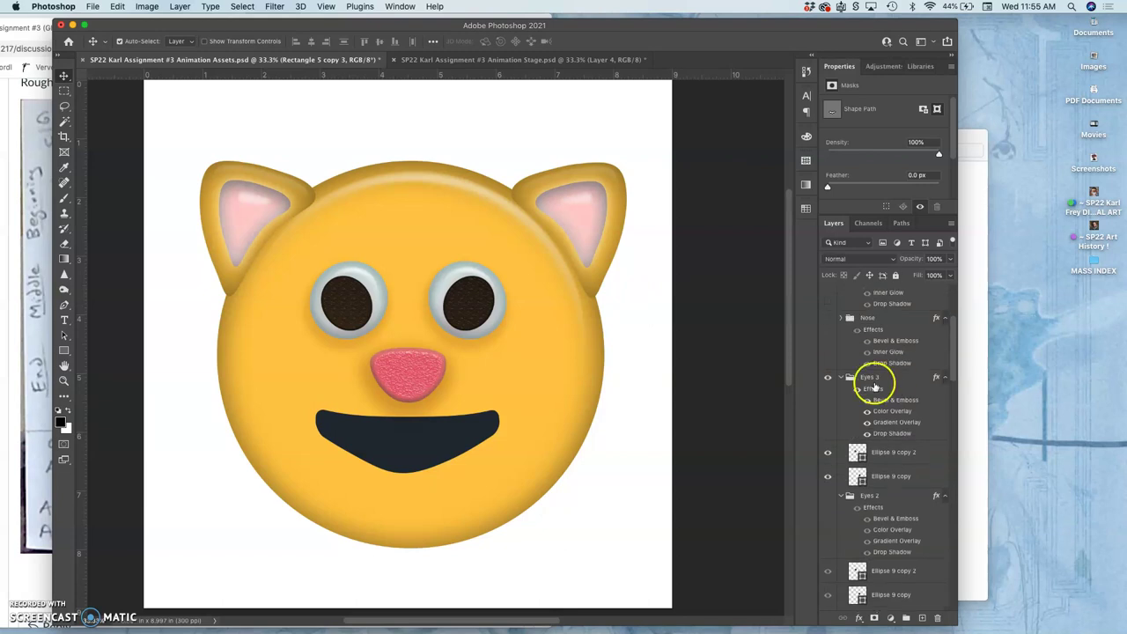
{"action": "double_click", "coordinate": [871, 379]}
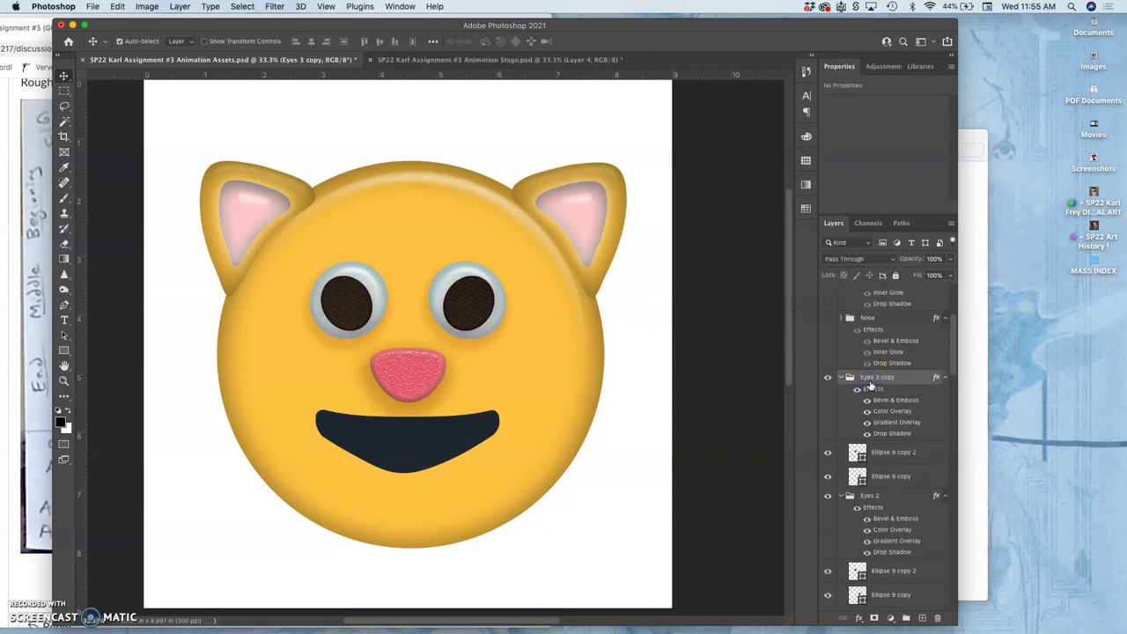
{"action": "left_click_drag", "start_coordinate": [870, 384], "coordinate": [833, 468]}
{"action": "left_click", "coordinate": [827, 496]}
{"action": "left_click", "coordinate": [841, 496]}
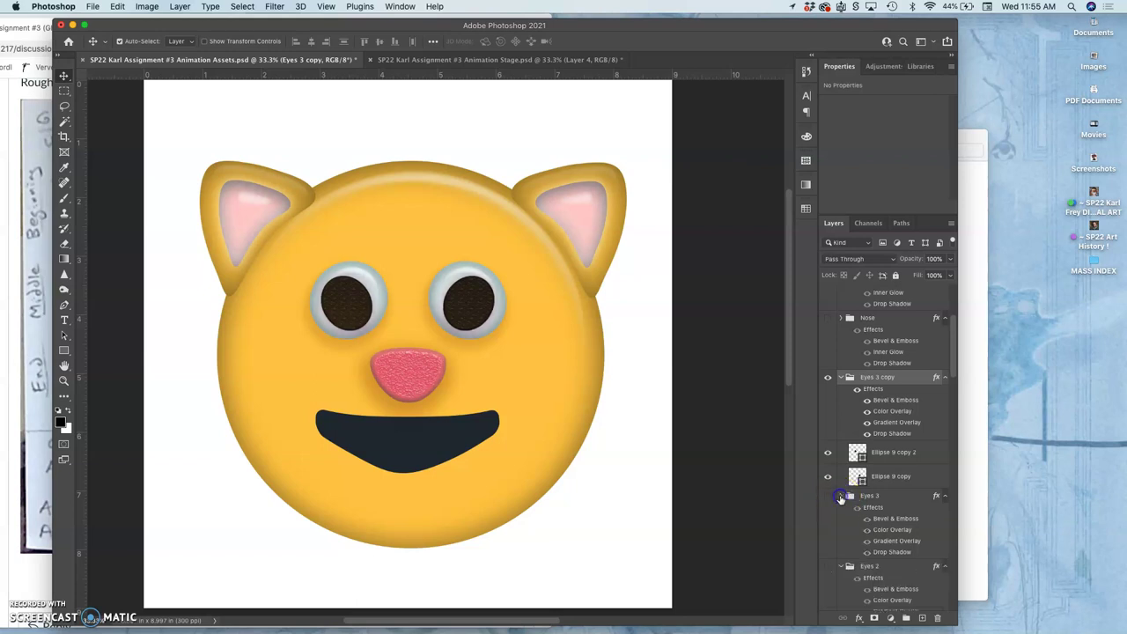
{"action": "left_click", "coordinate": [845, 565]}
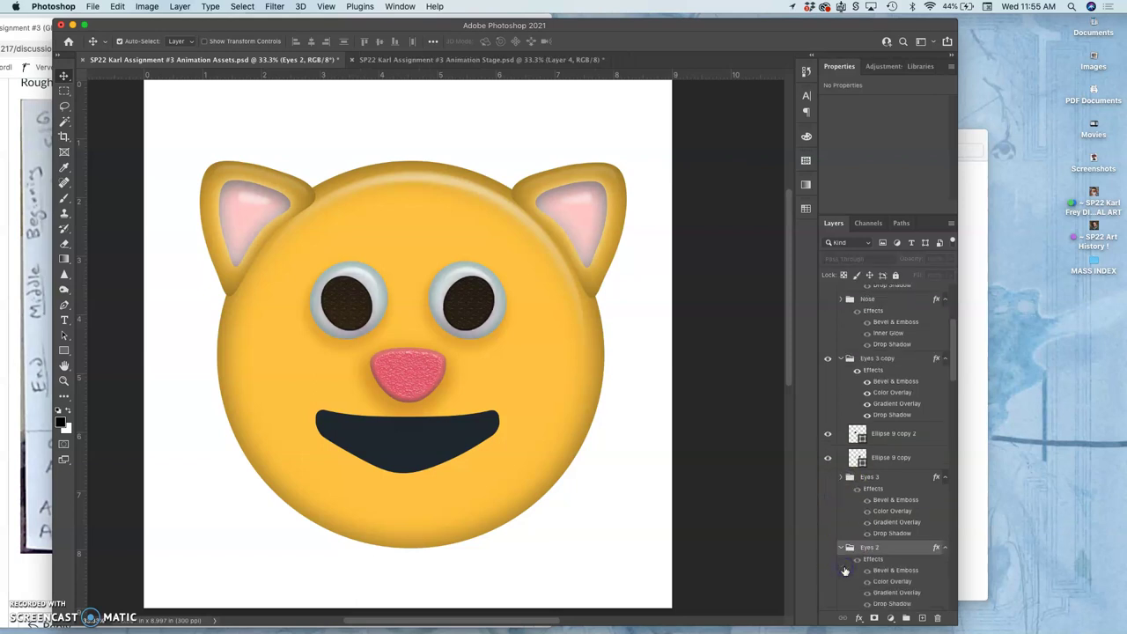
{"action": "scroll", "coordinate": [855, 503], "scroll_direction": "up", "scroll_amount": 3}
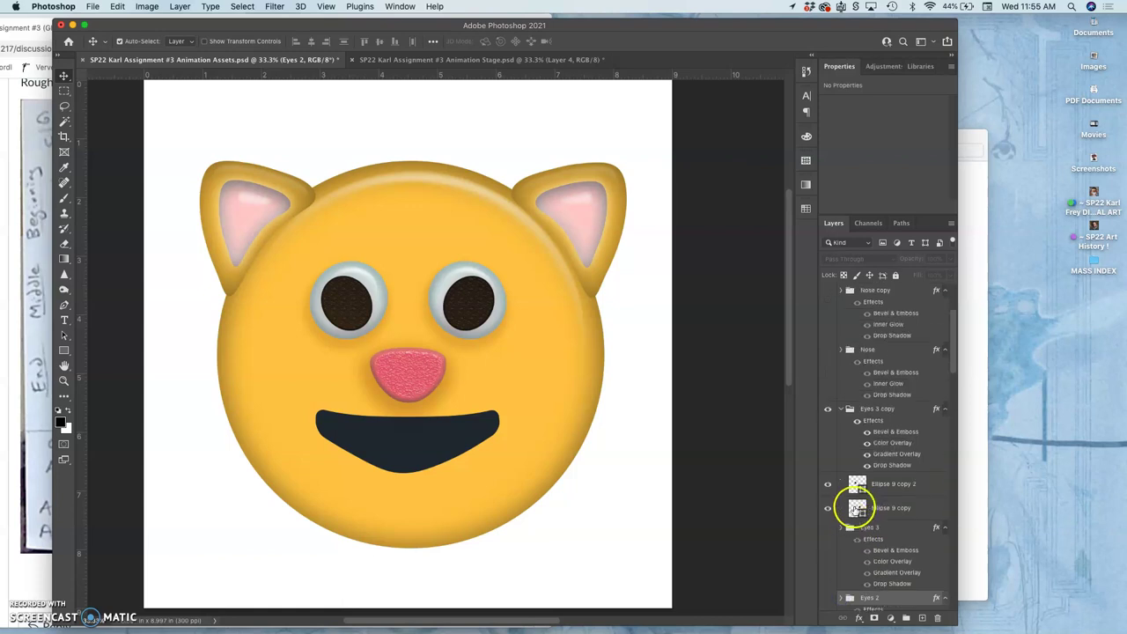
Flip the Eyes 3 copy pupils vertically with Free Transform and commit
{"action": "left_click", "coordinate": [828, 410]}
{"action": "left_click", "coordinate": [828, 410]}
{"action": "left_click", "coordinate": [869, 410]}
{"action": "left_click", "coordinate": [869, 410]}
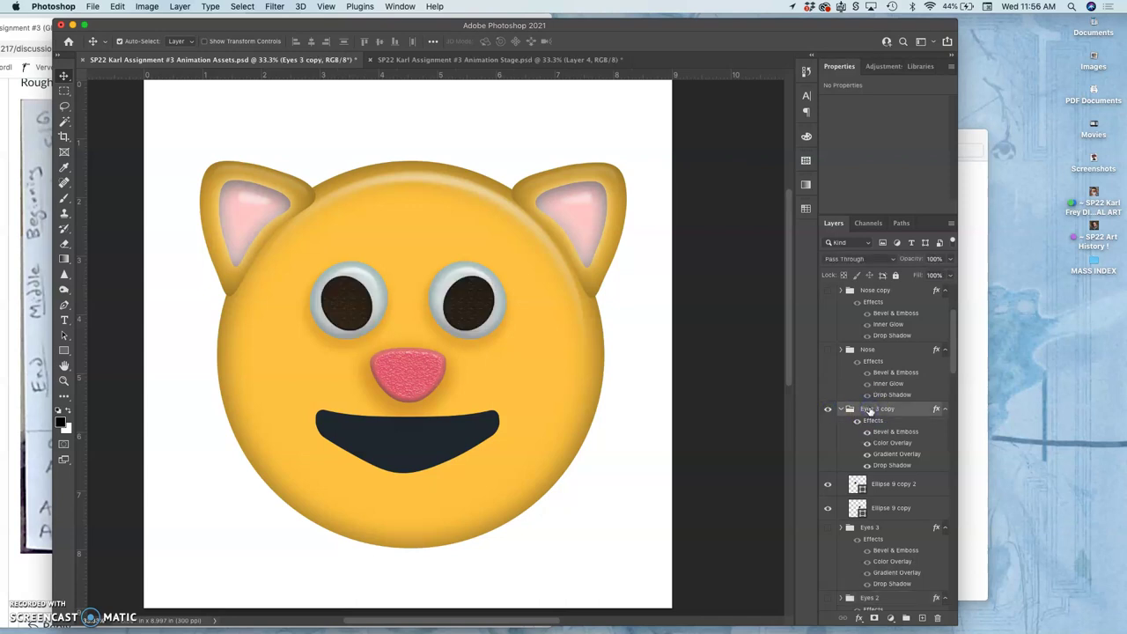
{"action": "key", "text": "super+t"}
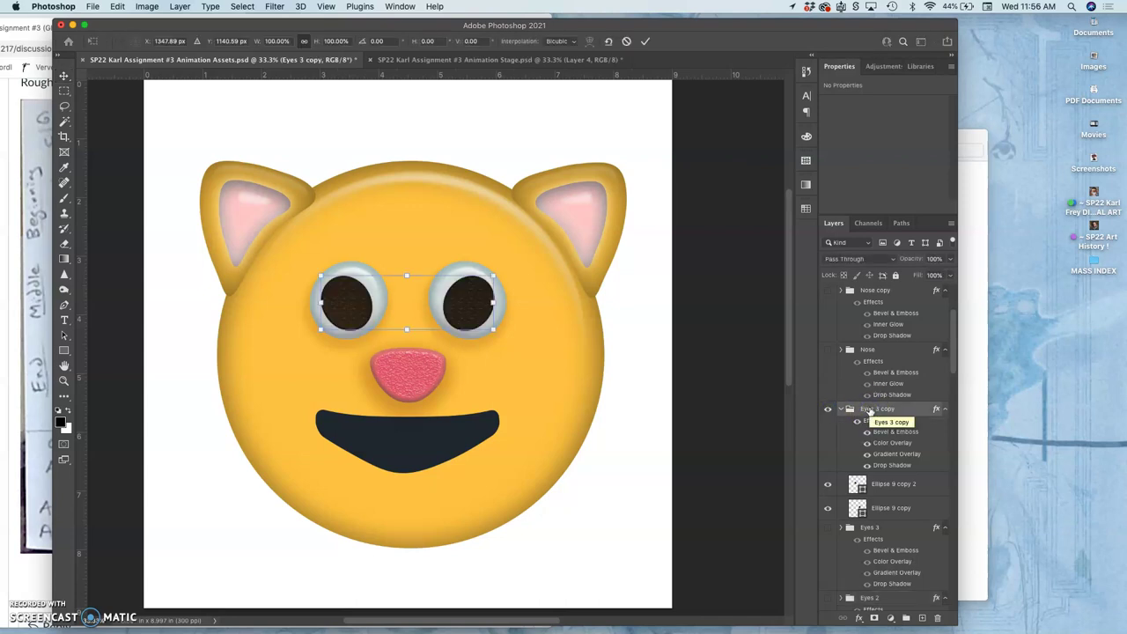
{"action": "right_click", "coordinate": [456, 306]}
{"action": "left_click", "coordinate": [498, 547]}
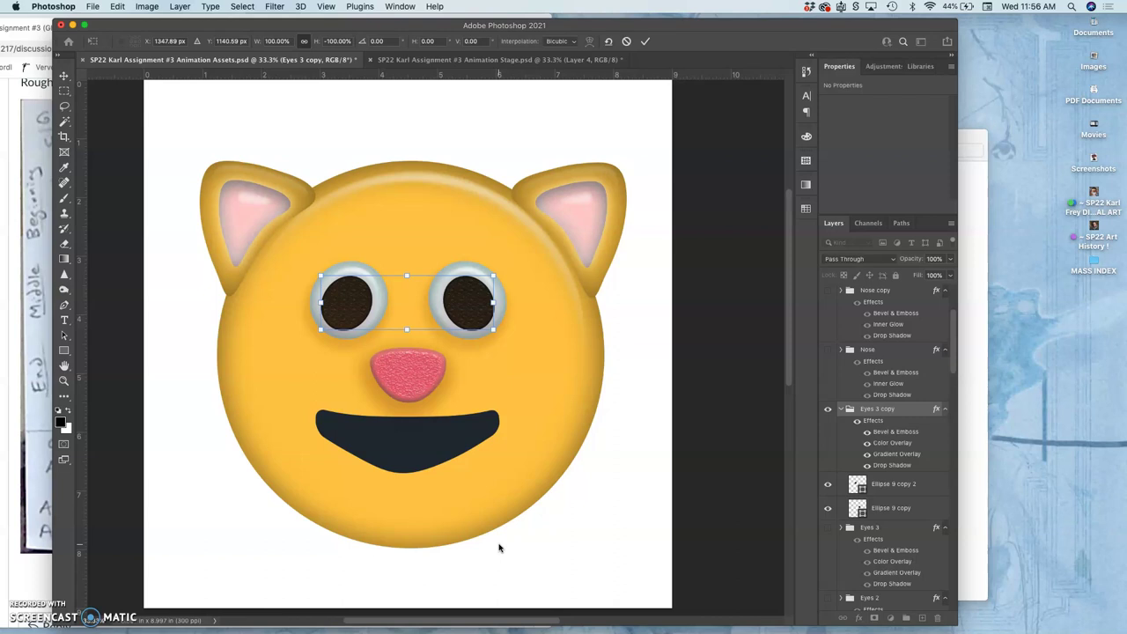
{"action": "key", "text": "Return"}
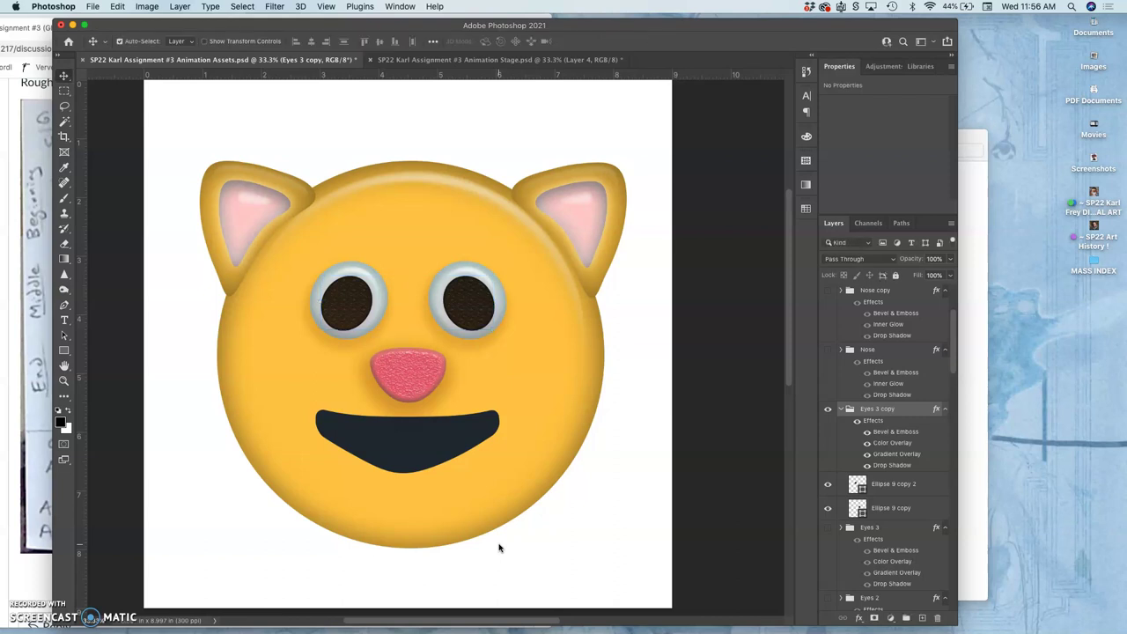
Compare the Animation Stage and Animation Assets documents side by side
{"action": "left_click", "coordinate": [473, 61]}
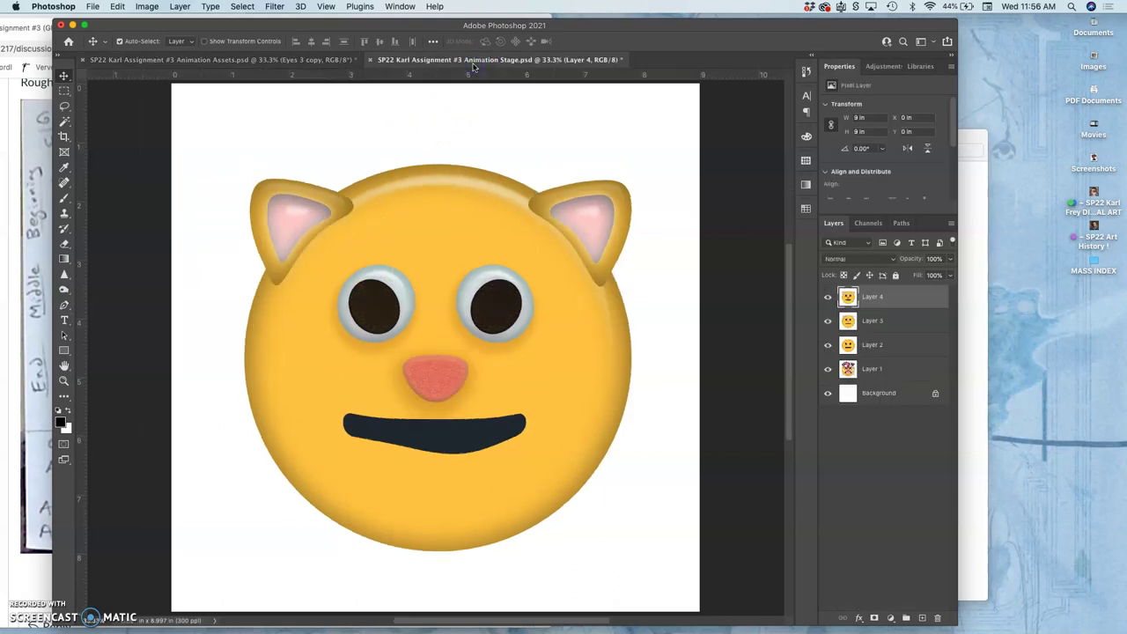
{"action": "left_click", "coordinate": [320, 65]}
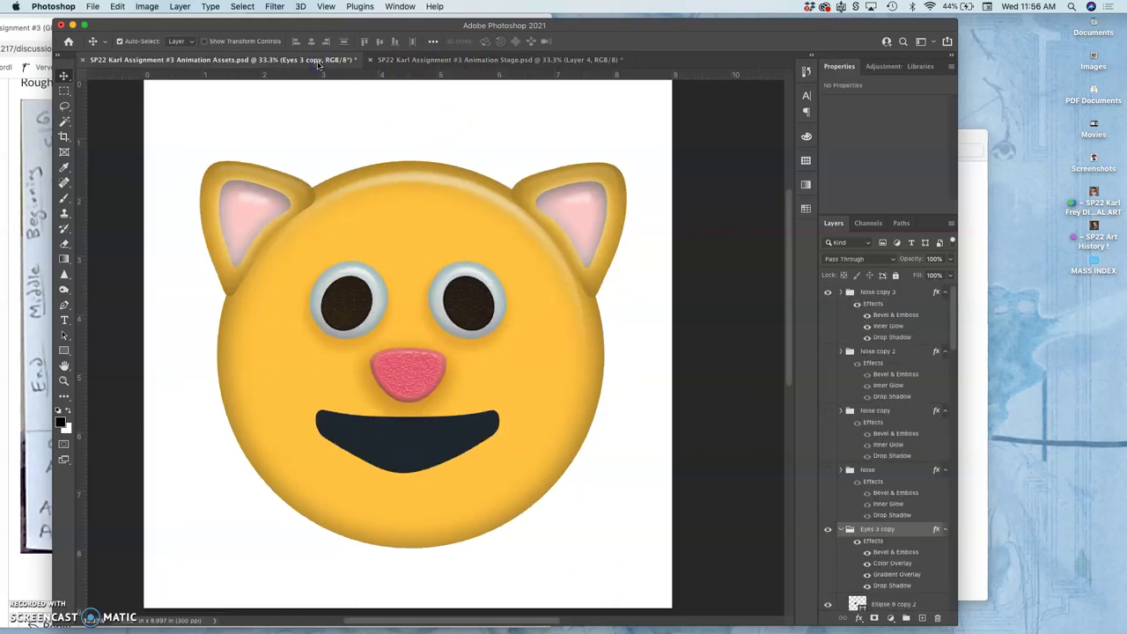
{"action": "left_click", "coordinate": [454, 60]}
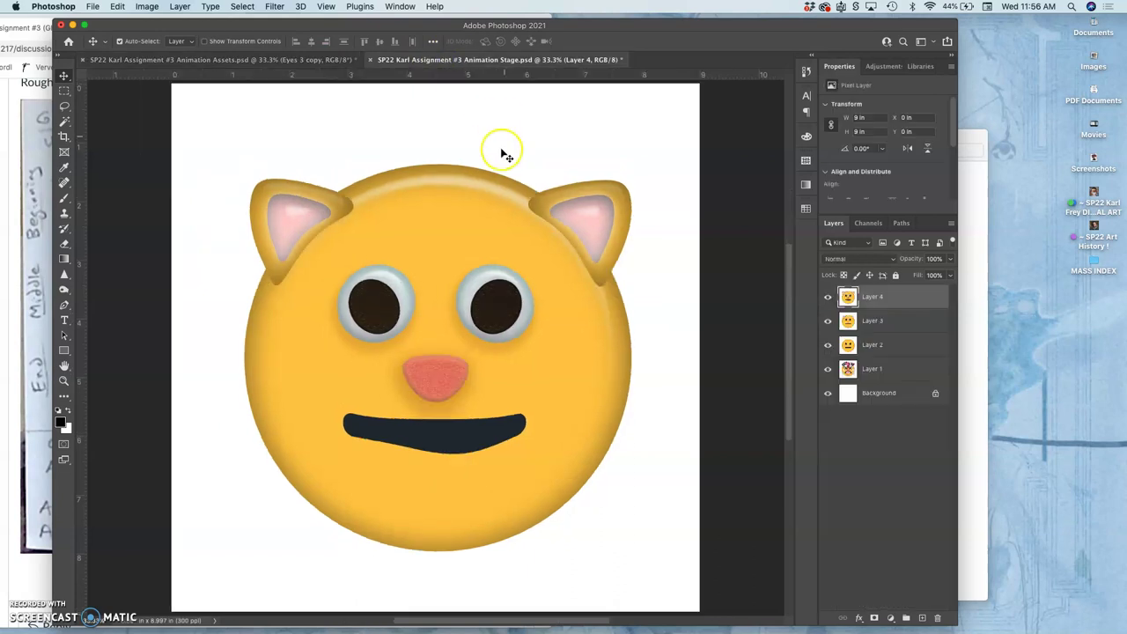
{"action": "left_click", "coordinate": [289, 61]}
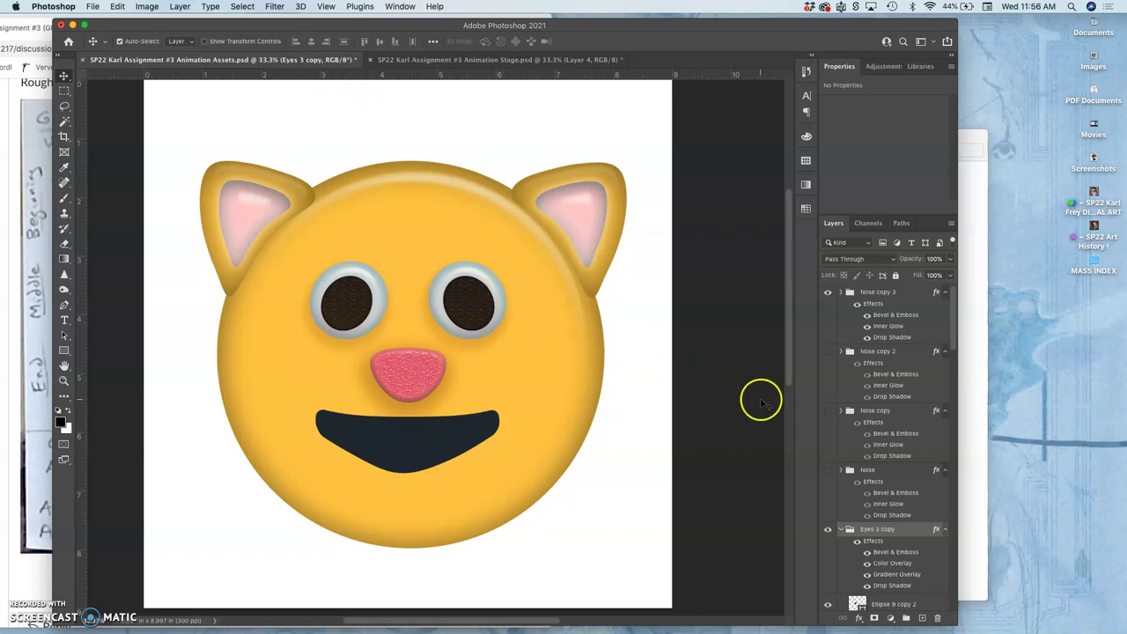
Duplicate the Eyeballs White 3 group as Eyeballs White 3 copy
{"action": "scroll", "coordinate": [880, 493], "scroll_direction": "down", "scroll_amount": 5}
{"action": "scroll", "coordinate": [880, 493], "scroll_direction": "down", "scroll_amount": 5}
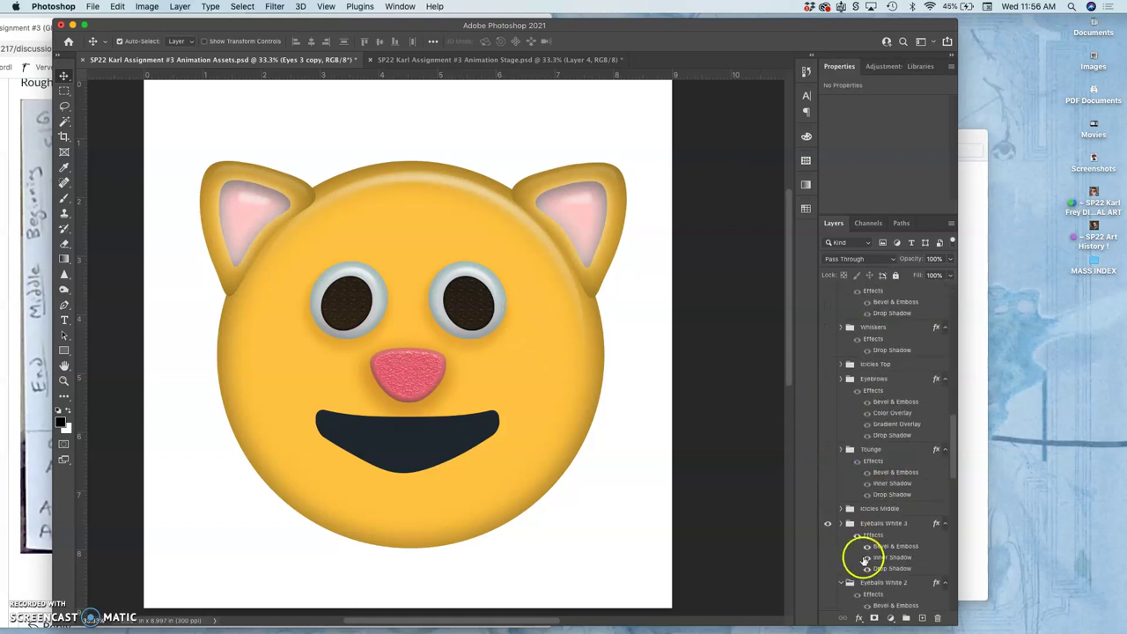
{"action": "scroll", "coordinate": [863, 554], "scroll_direction": "down", "scroll_amount": 2}
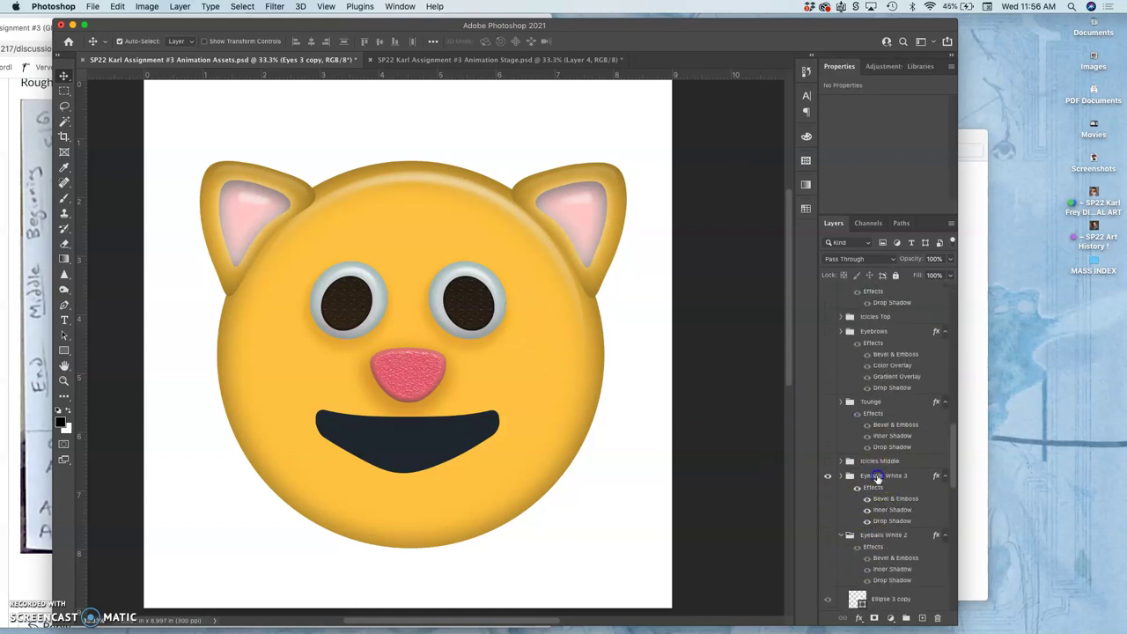
{"action": "left_click", "coordinate": [876, 476]}
{"action": "key", "text": "super+j"}
Hide Eyeballs White 3 and scale its copy up to about 111% by 108%
{"action": "left_click", "coordinate": [828, 536]}
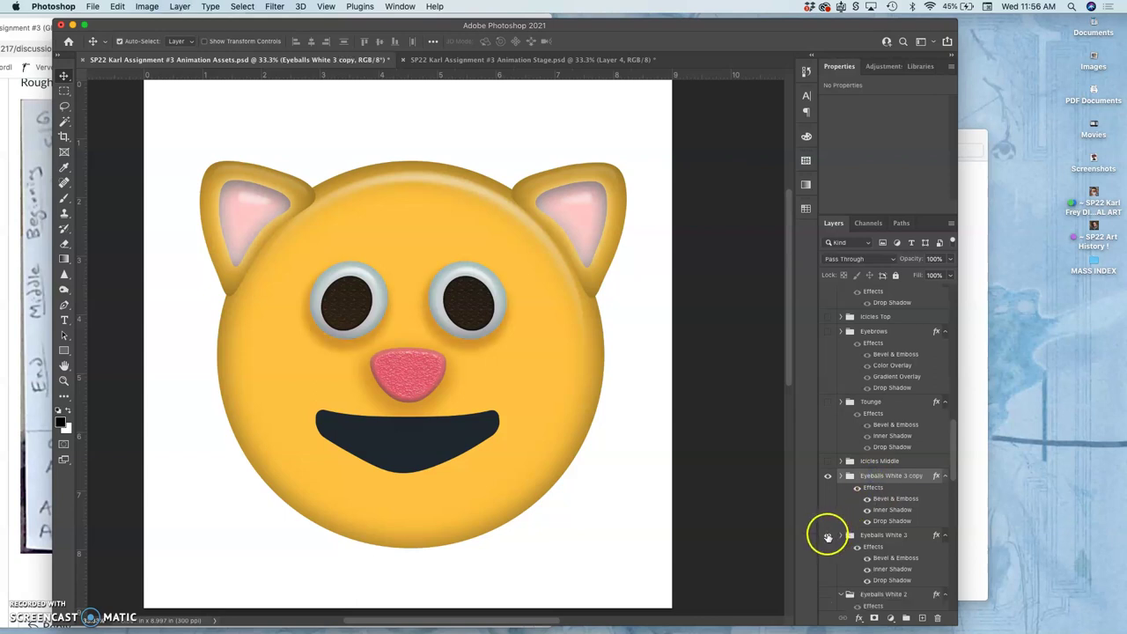
{"action": "left_click", "coordinate": [886, 476]}
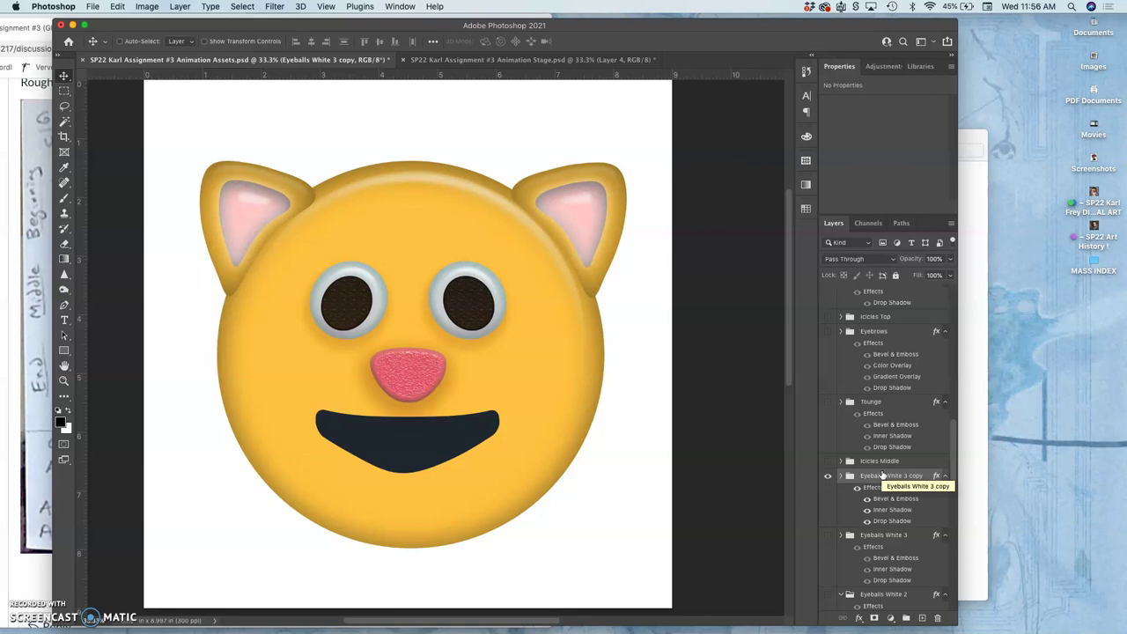
{"action": "key", "text": "super+t"}
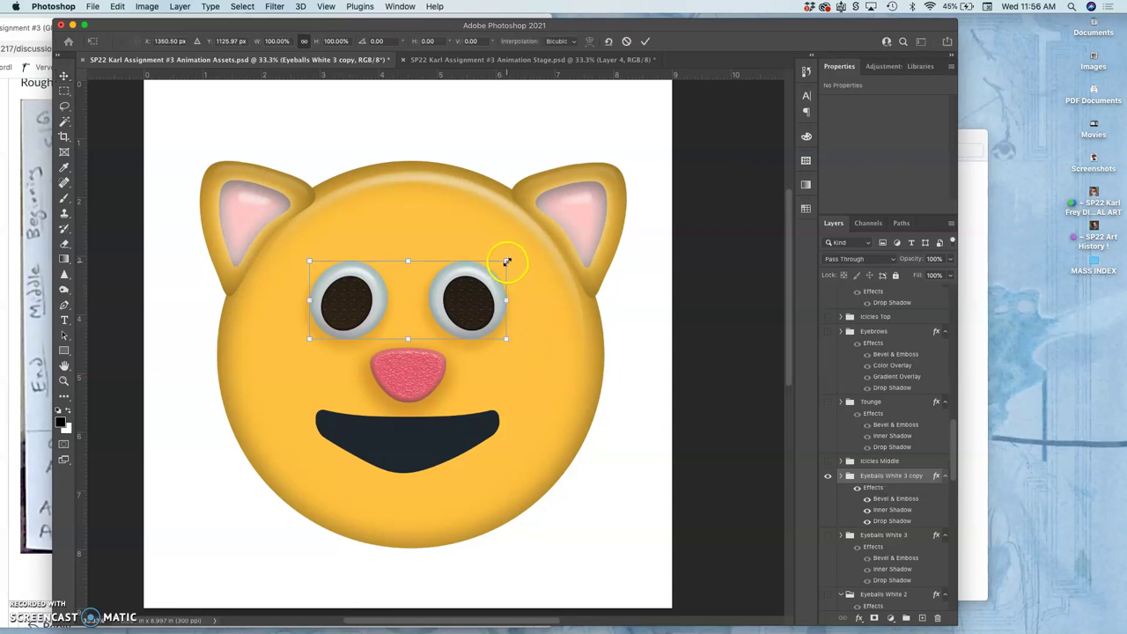
{"action": "left_click_drag", "start_coordinate": [507, 261], "coordinate": [517, 258]}
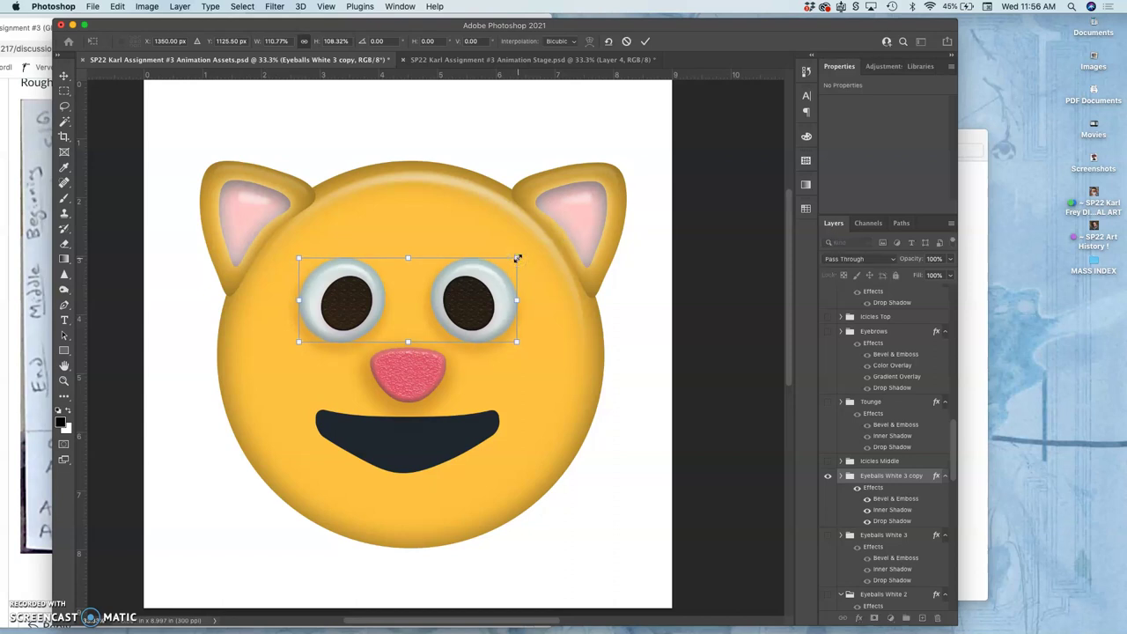
{"action": "key", "text": "Return"}
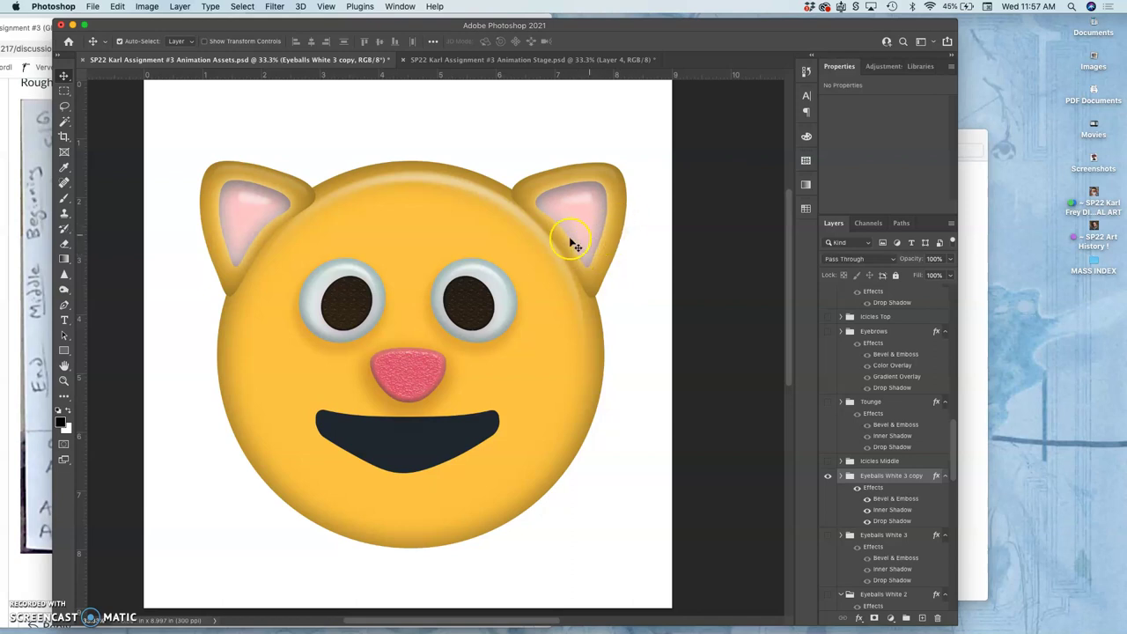
Show the Whiskers group, duplicate it, and hide the original
{"action": "left_click", "coordinate": [507, 61]}
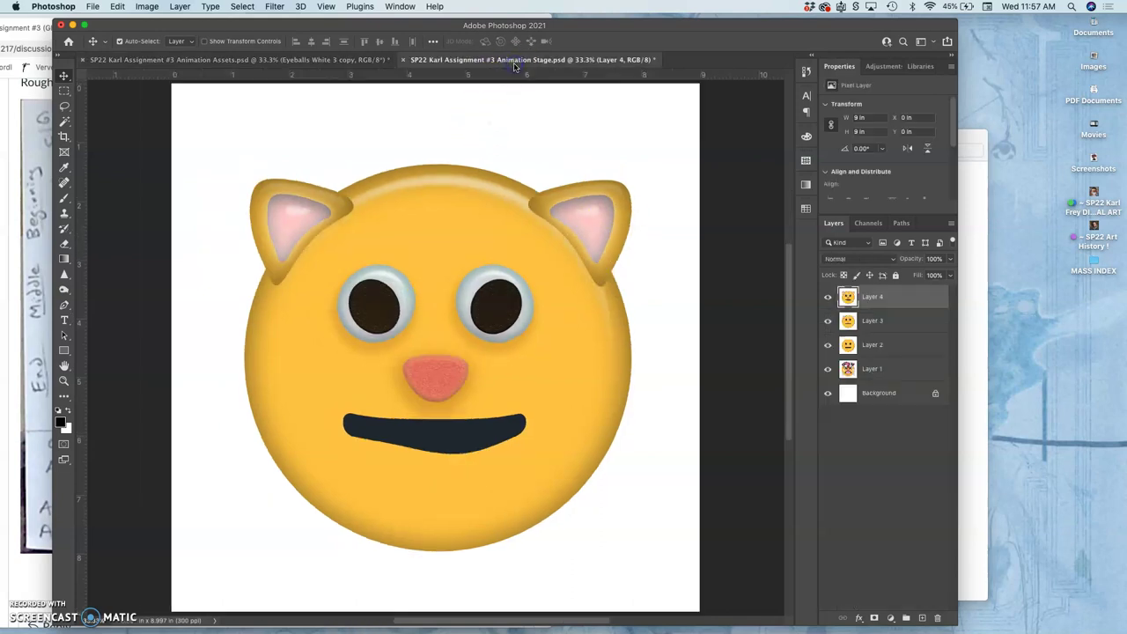
{"action": "left_click", "coordinate": [308, 60]}
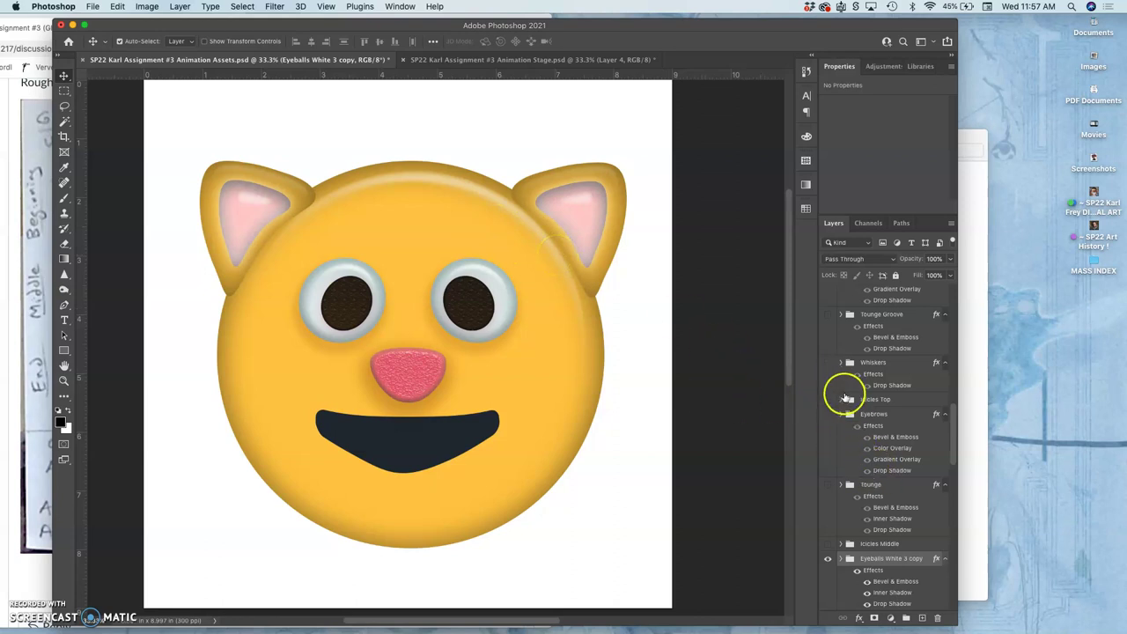
{"action": "left_click", "coordinate": [827, 363]}
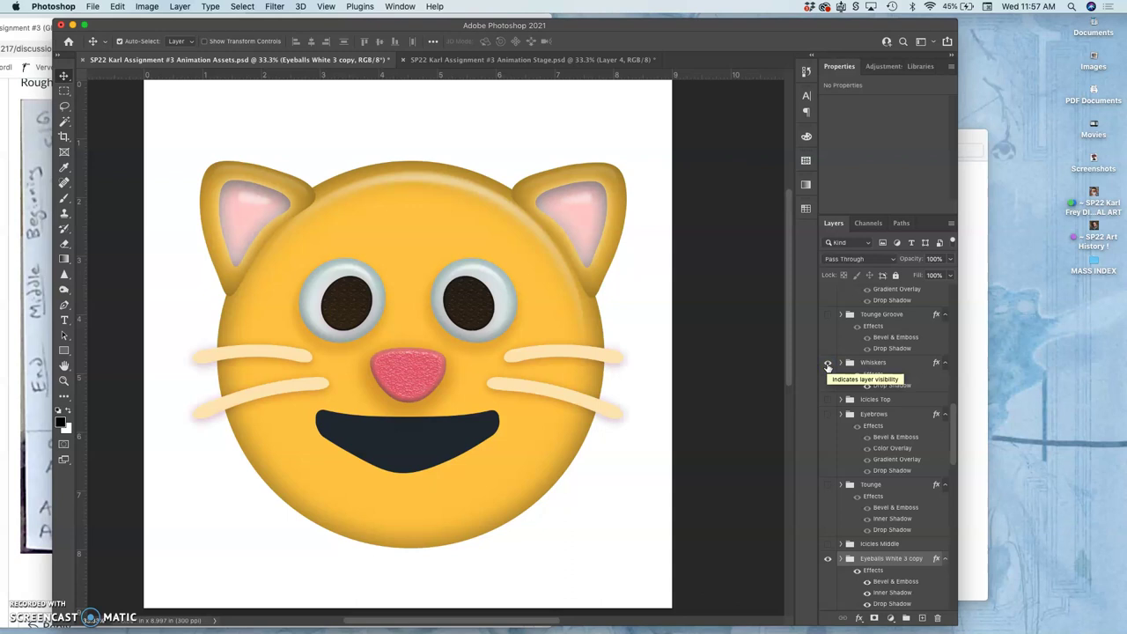
{"action": "left_click", "coordinate": [827, 363]}
{"action": "left_click", "coordinate": [828, 363]}
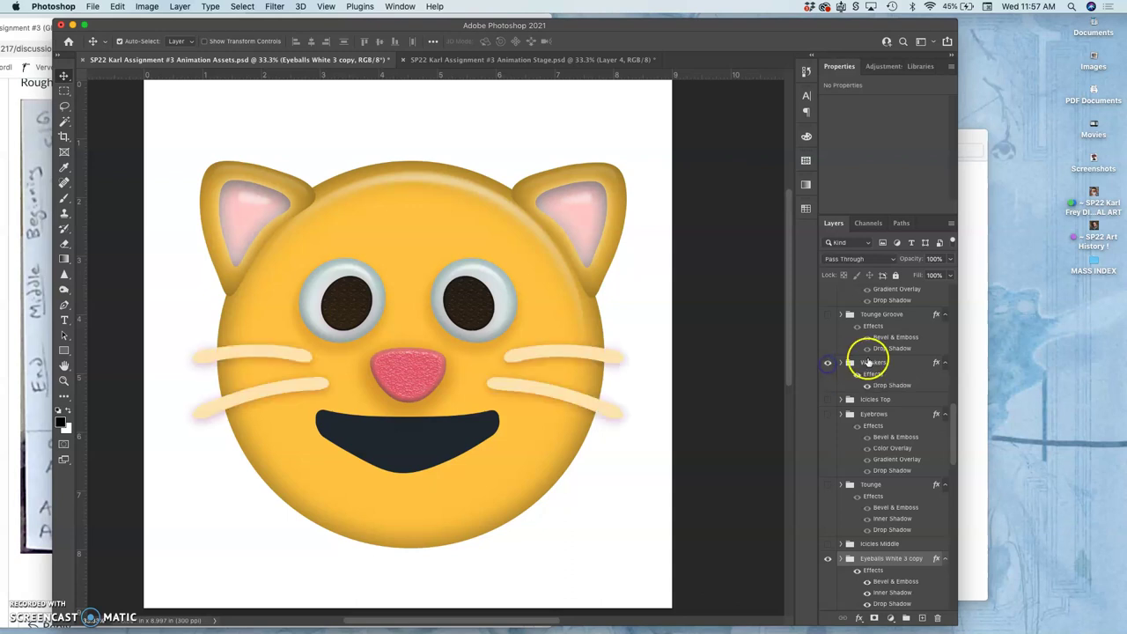
{"action": "left_click", "coordinate": [870, 368]}
{"action": "key", "text": "super+j"}
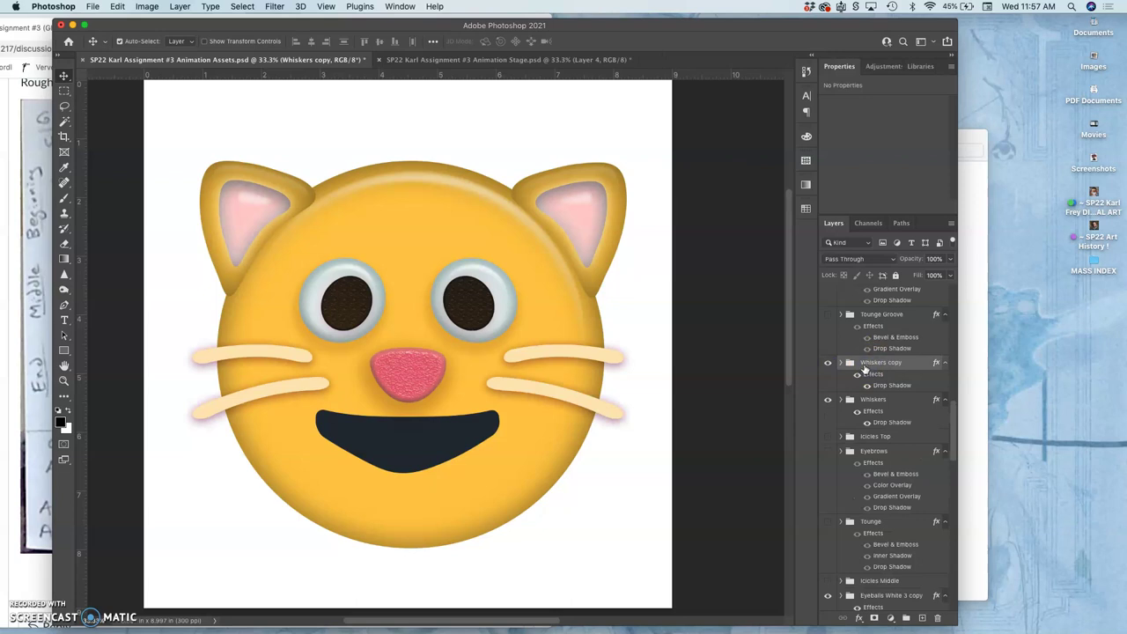
{"action": "left_click", "coordinate": [828, 399]}
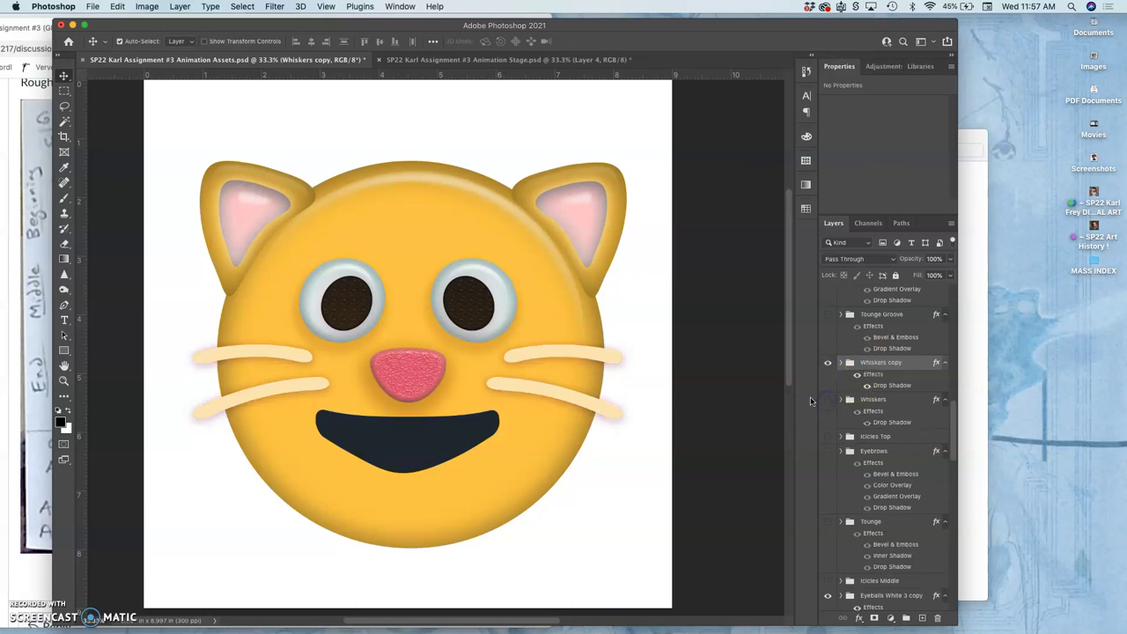
Shrink the Whiskers copy to about 59% by 73%, closer to the nose
{"action": "left_click", "coordinate": [666, 380]}
{"action": "left_click", "coordinate": [669, 374]}
{"action": "key", "text": "super+t"}
{"action": "left_click", "coordinate": [629, 347]}
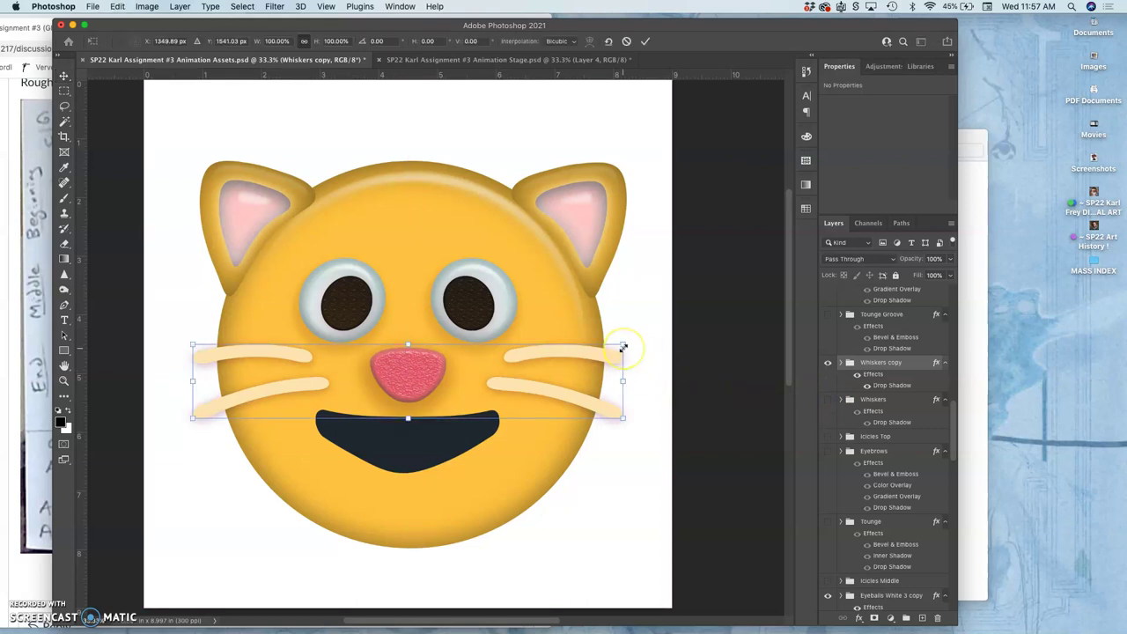
{"action": "left_click_drag", "start_coordinate": [624, 348], "coordinate": [535, 362]}
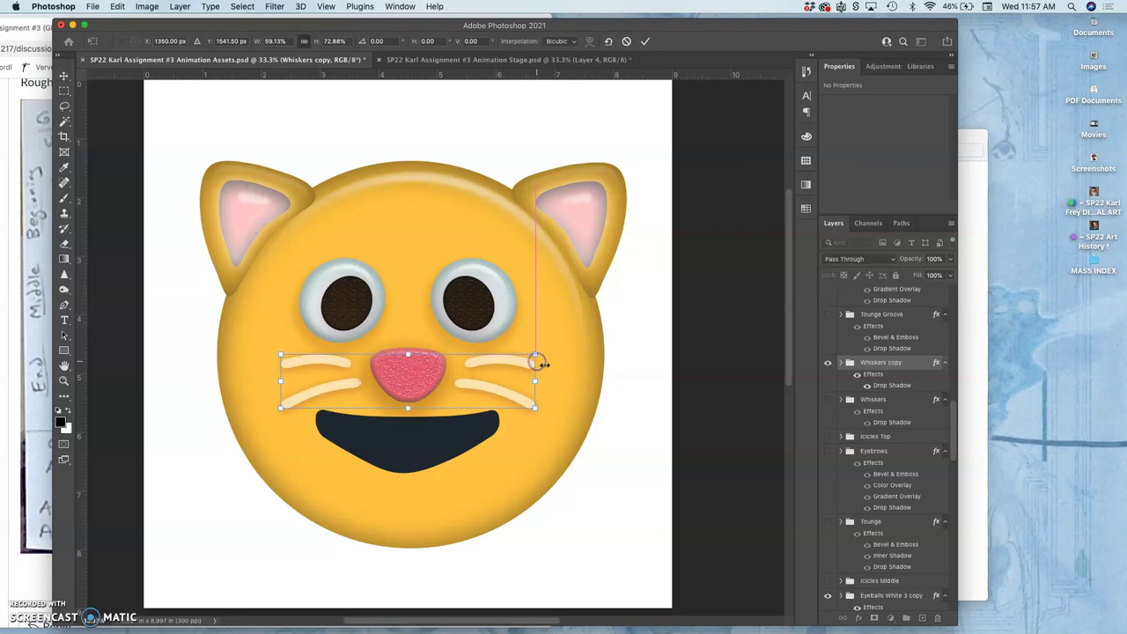
{"action": "key", "text": "Return"}
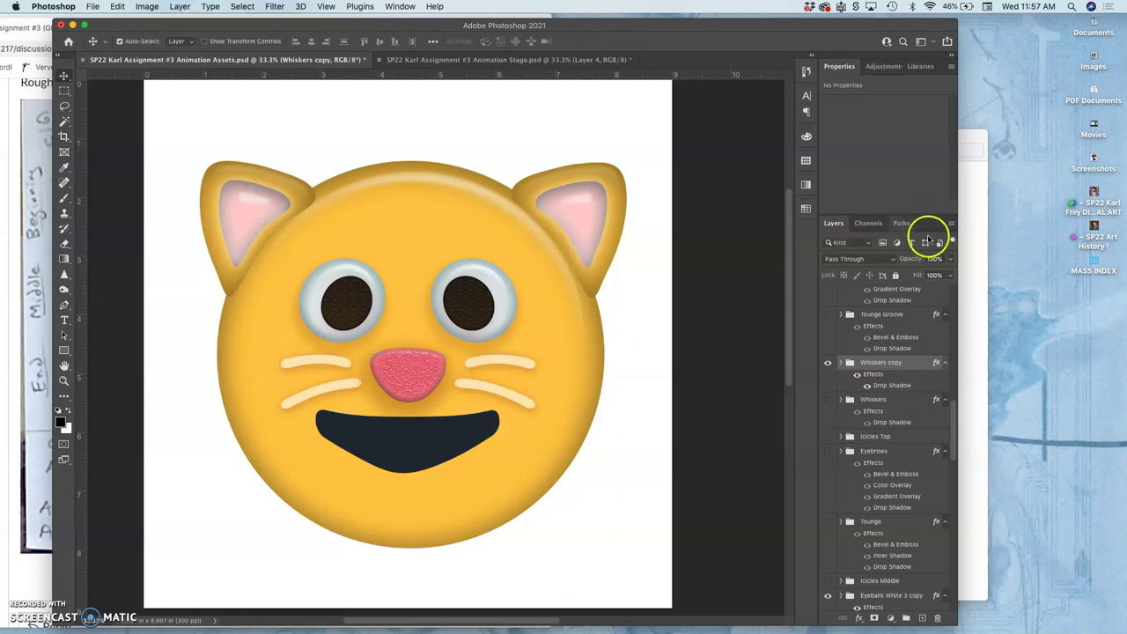
Fade the Whiskers copy to 46% opacity and view Animation Stage
{"action": "left_click", "coordinate": [948, 259]}
{"action": "left_click_drag", "start_coordinate": [949, 262], "coordinate": [909, 276]}
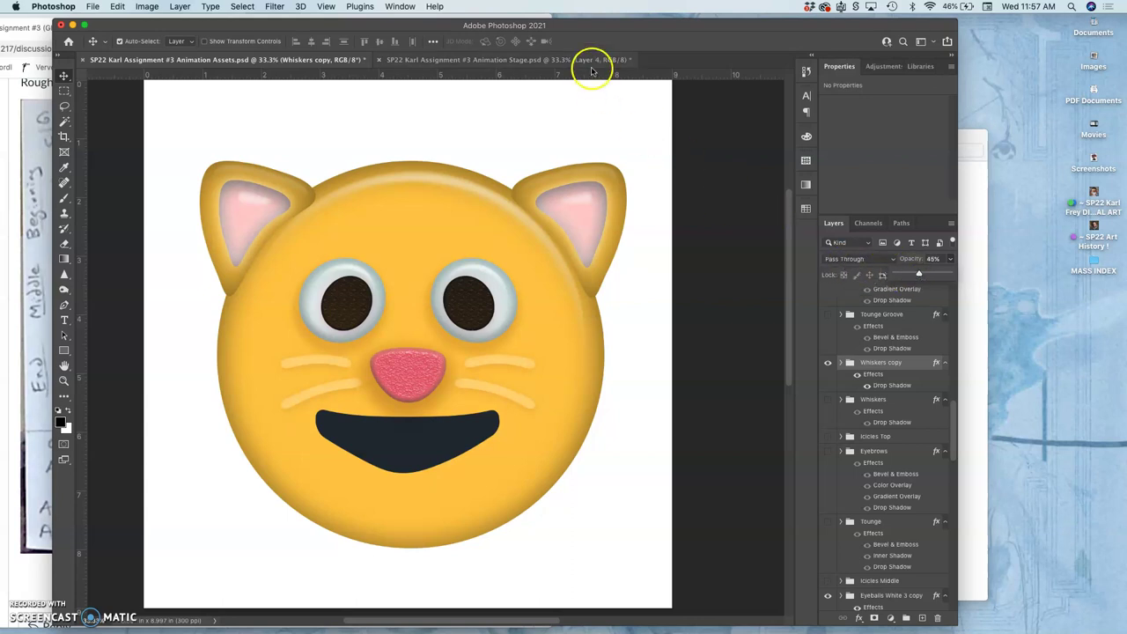
{"action": "left_click", "coordinate": [552, 61]}
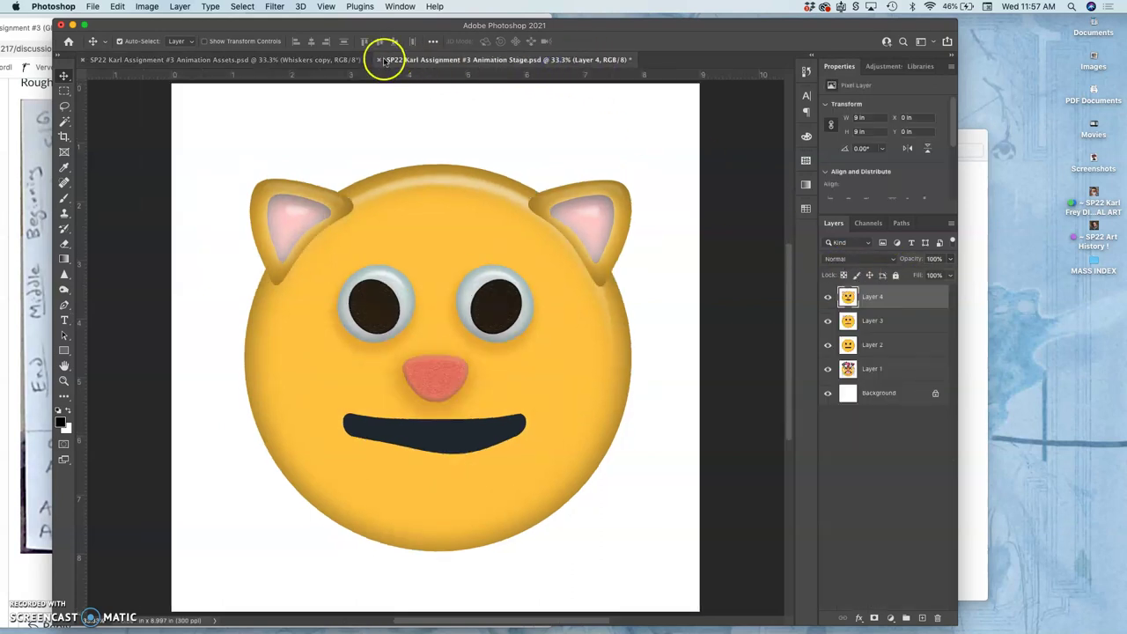
{"action": "left_click", "coordinate": [335, 61]}
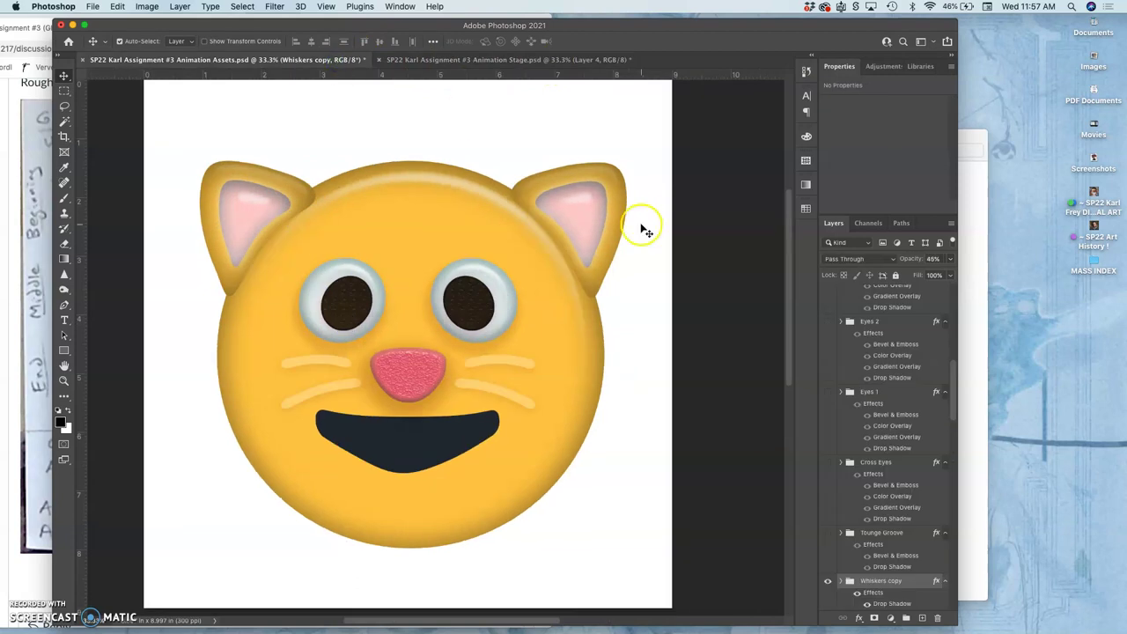
{"action": "left_click", "coordinate": [727, 383]}
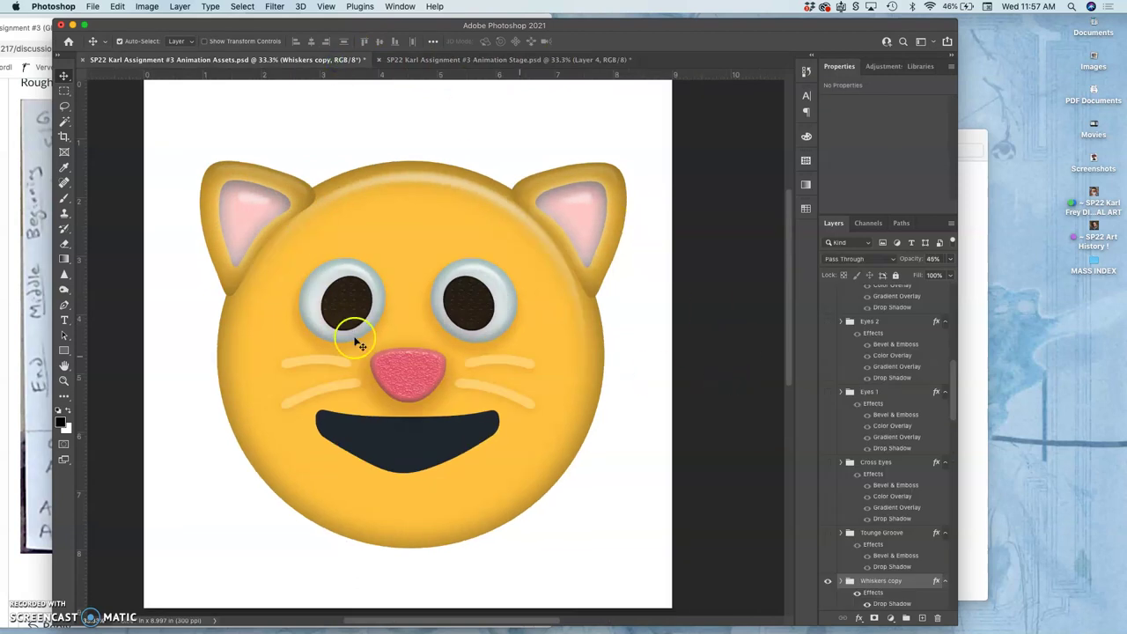
{"action": "left_click", "coordinate": [31, 328]}
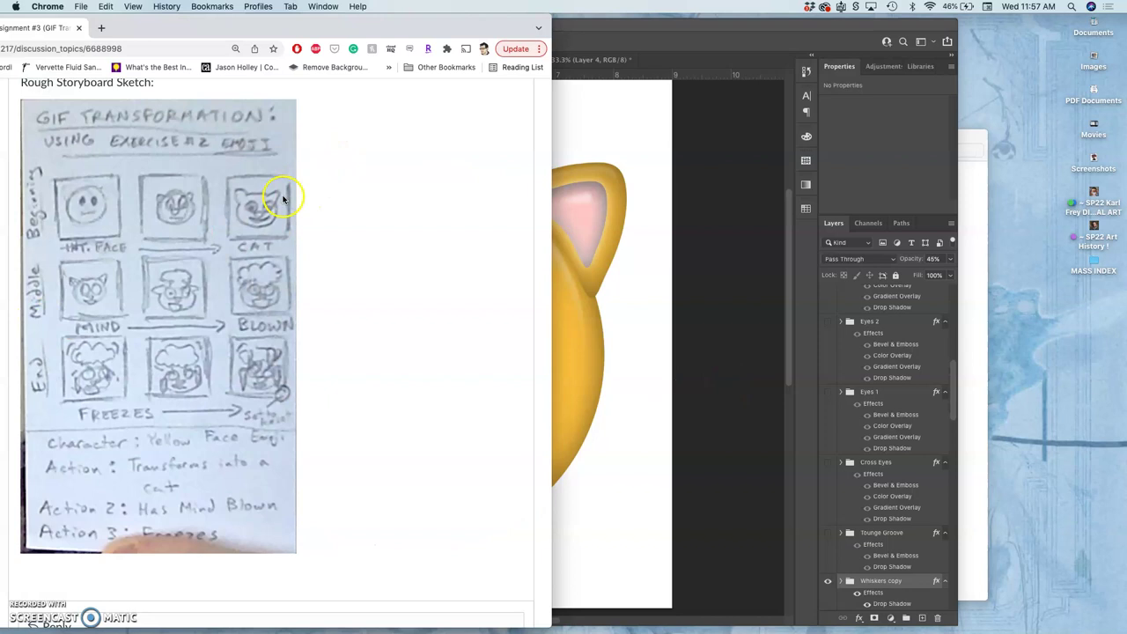
{"action": "left_click", "coordinate": [614, 325]}
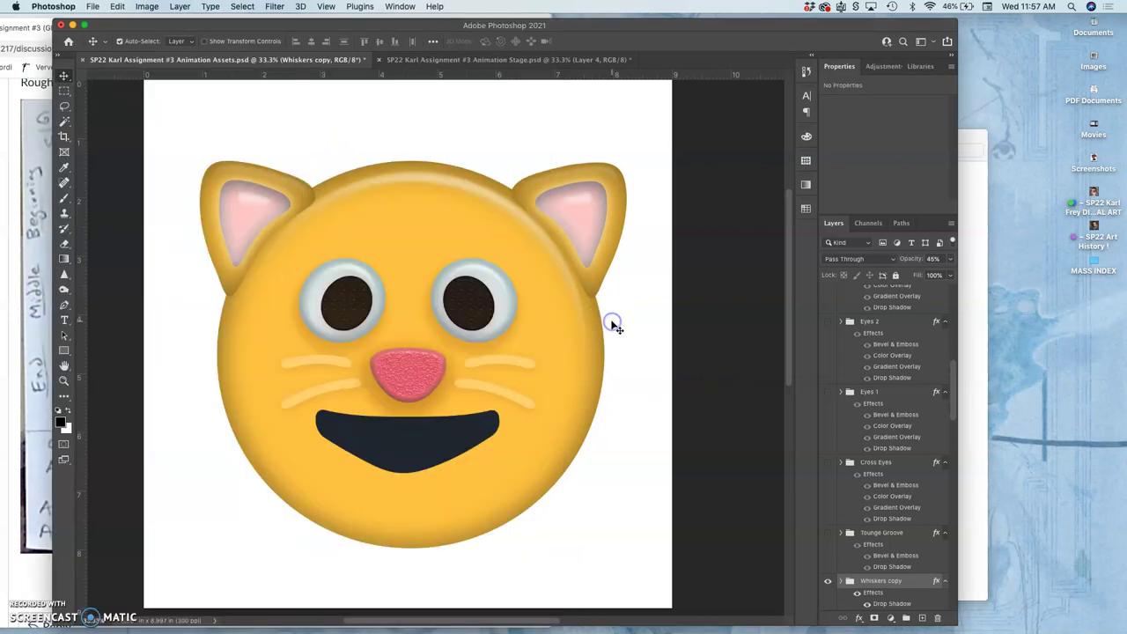
{"action": "left_click", "coordinate": [567, 353]}
{"action": "left_click", "coordinate": [40, 187]}
{"action": "left_click", "coordinate": [185, 214]}
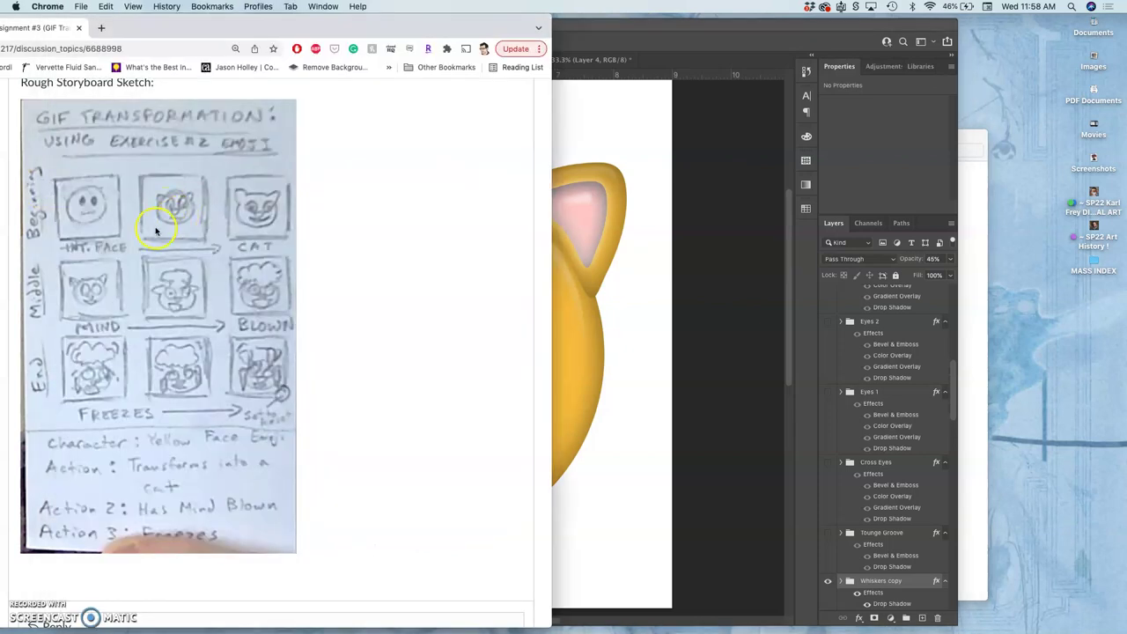
{"action": "left_click", "coordinate": [714, 300]}
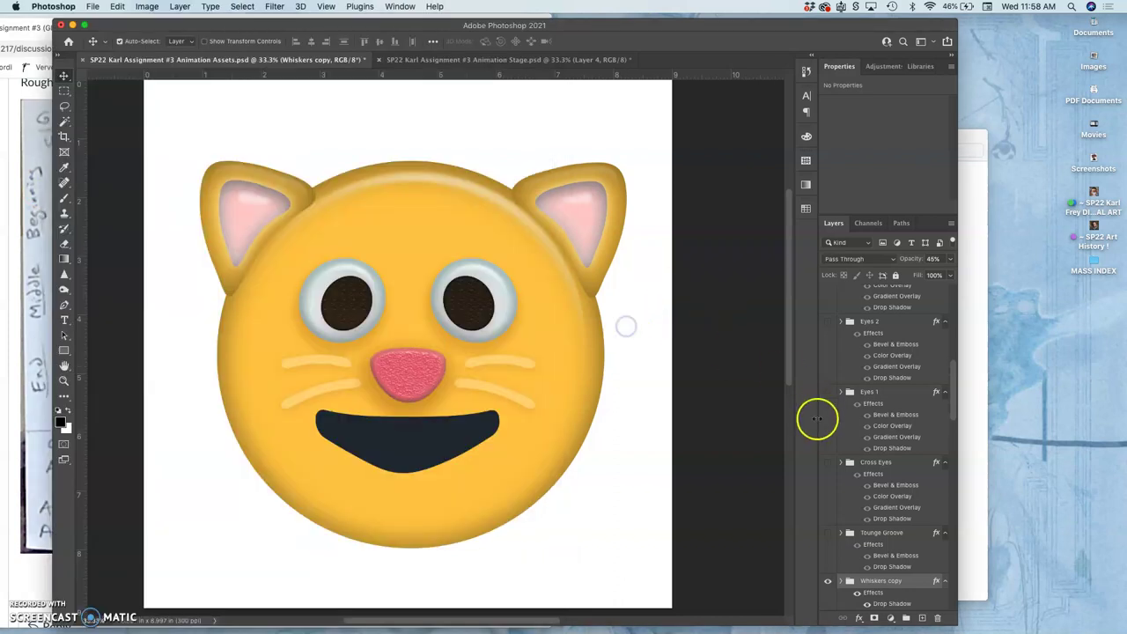
Merge all visible layers of the finished cat into a new layer
{"action": "scroll", "coordinate": [863, 458], "scroll_direction": "up", "scroll_amount": 5}
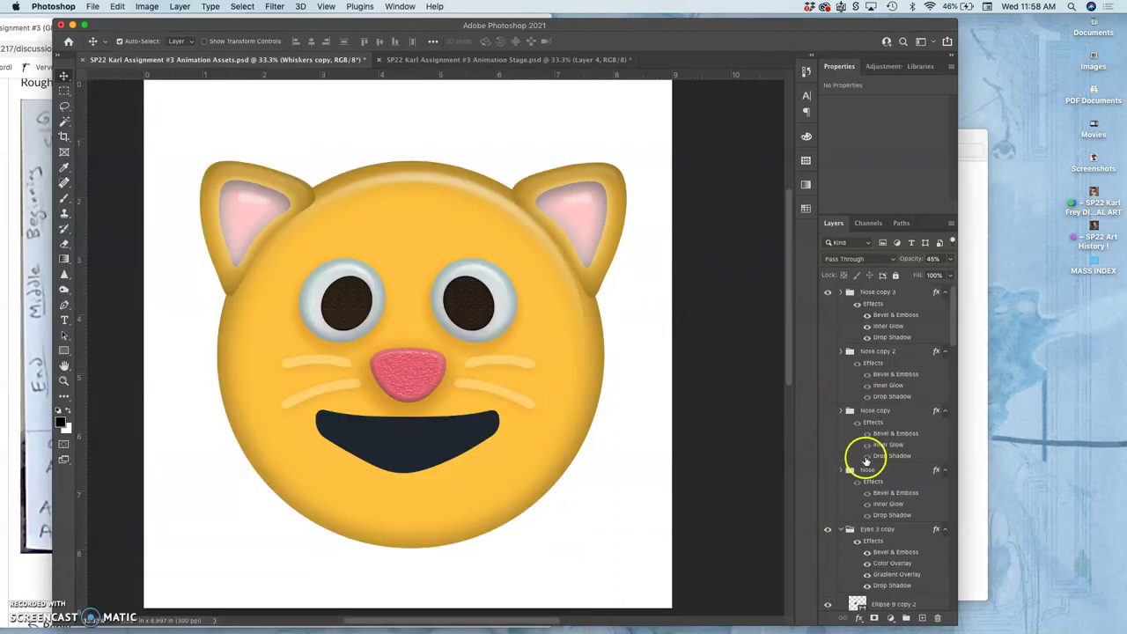
{"action": "left_click", "coordinate": [870, 302]}
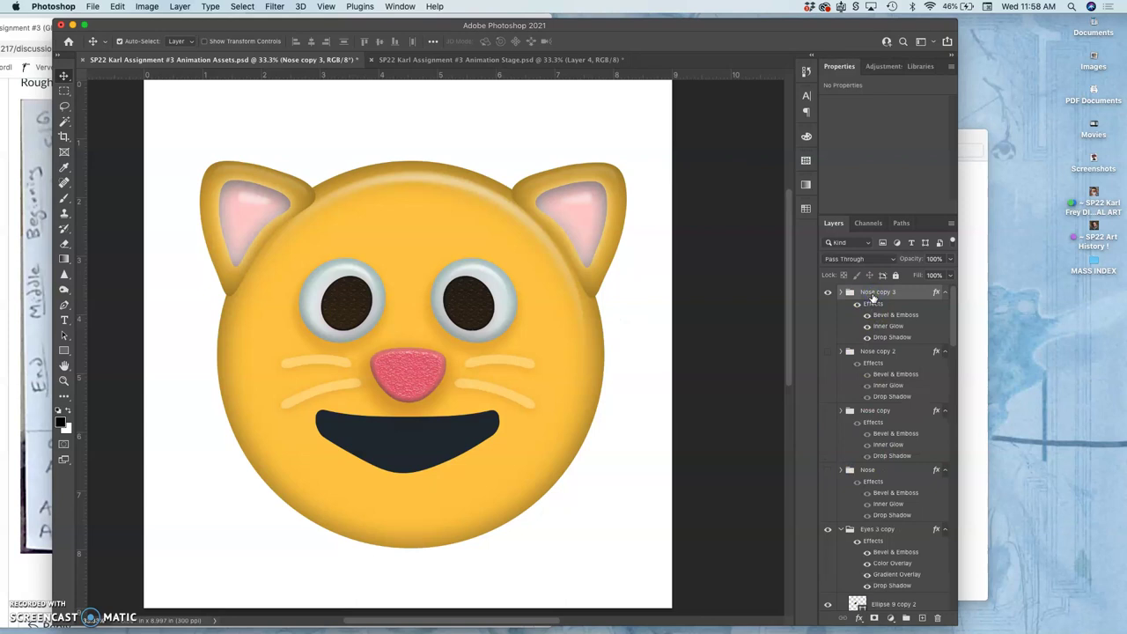
{"action": "left_click", "coordinate": [339, 18]}
{"action": "left_click", "coordinate": [180, 7]}
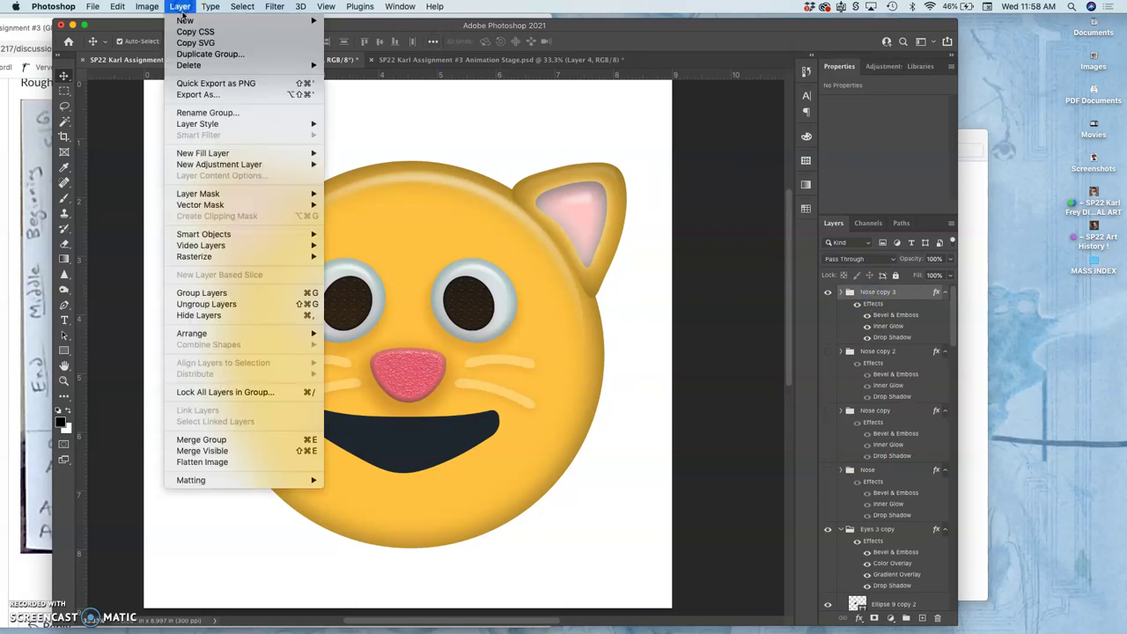
{"action": "left_click", "coordinate": [205, 451]}
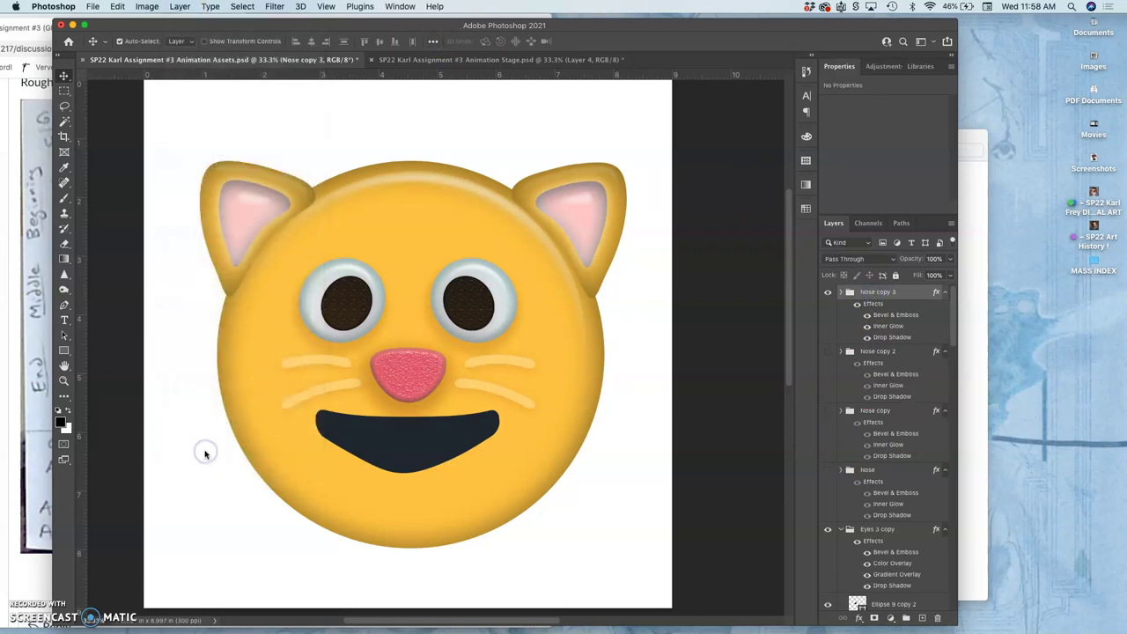
{"action": "left_click", "coordinate": [220, 452]}
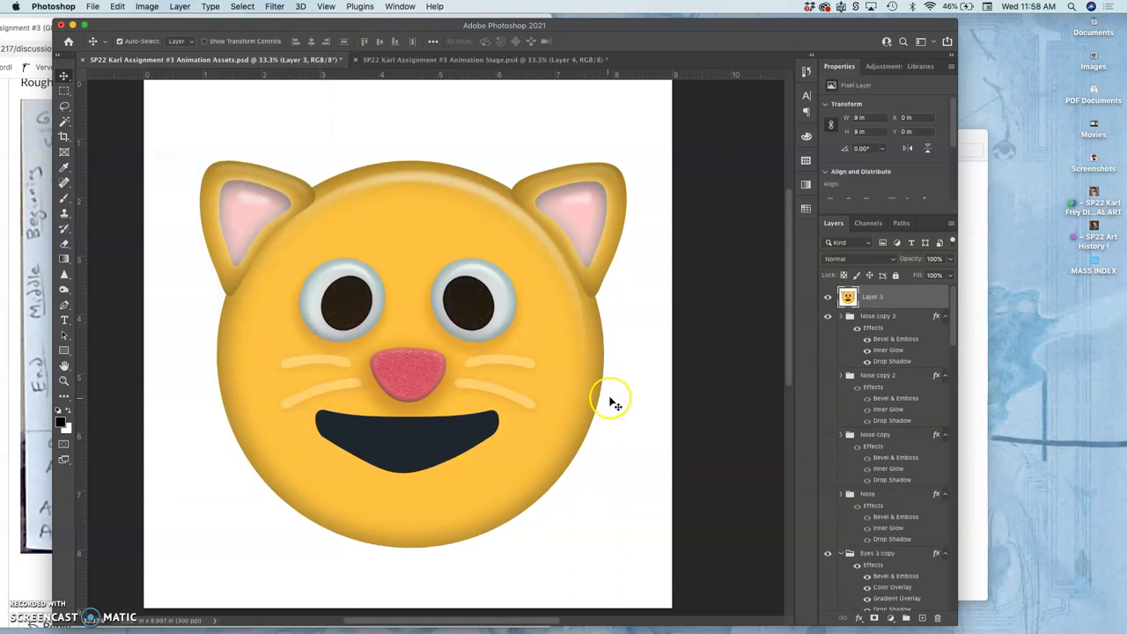
{"action": "left_click", "coordinate": [606, 403]}
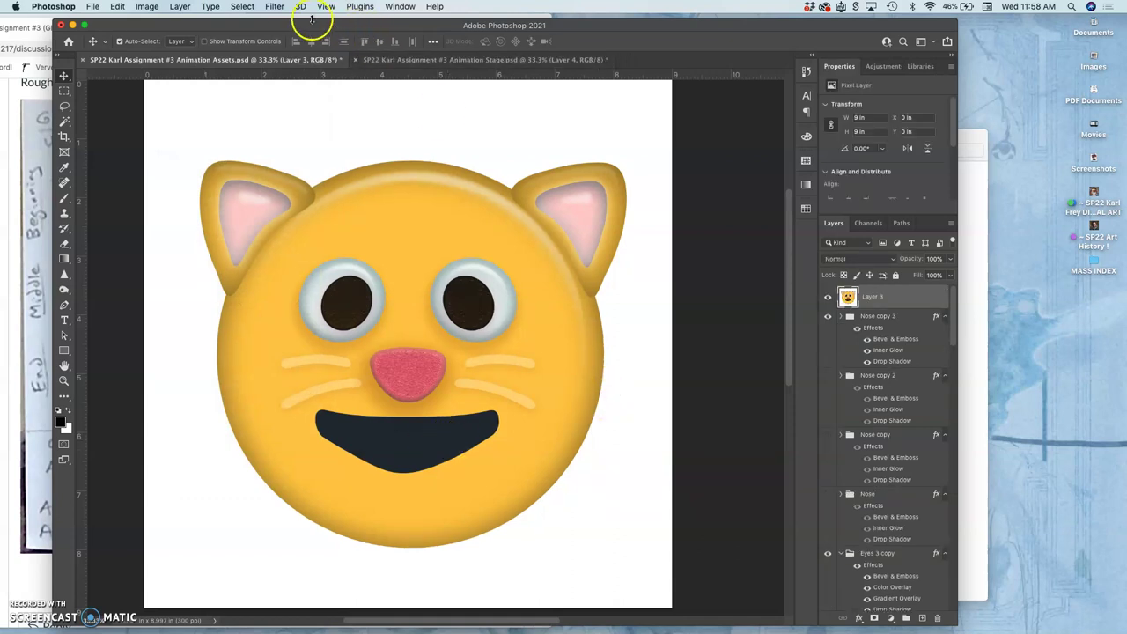
Select the whole merged canvas, place it in Animation Stage as Layer 5, and save
{"action": "left_click", "coordinate": [242, 6]}
{"action": "left_click", "coordinate": [251, 23]}
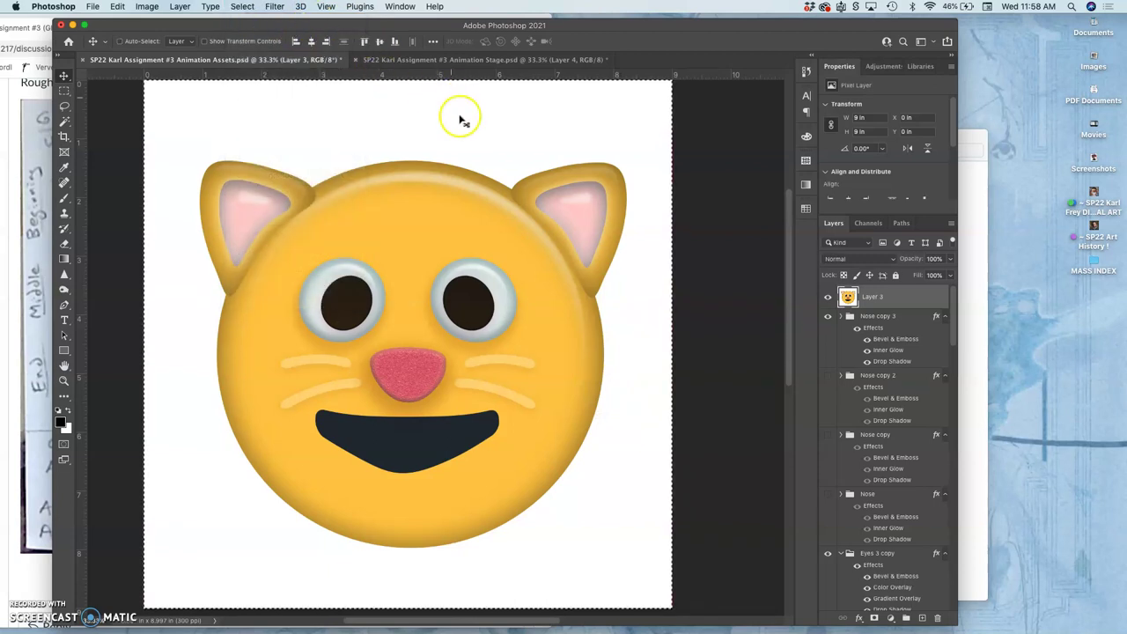
{"action": "left_click", "coordinate": [448, 60]}
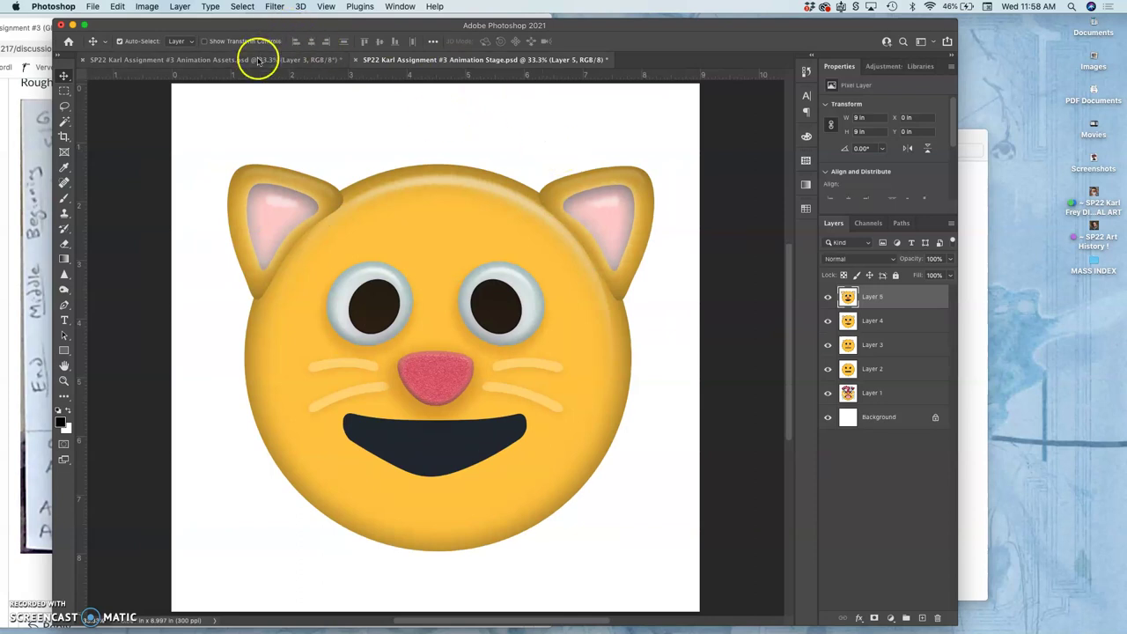
{"action": "key", "text": "super+s"}
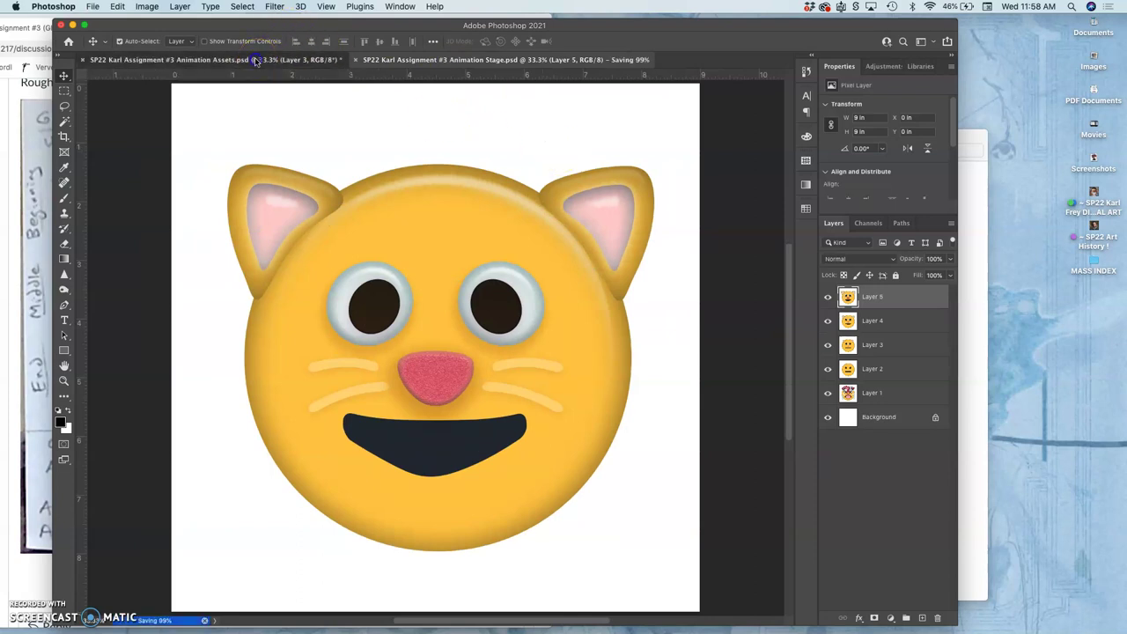
Deselect, delete merged Layer 3 from Animation Assets, save, and bring the storyboard forward
{"action": "left_click", "coordinate": [256, 60]}
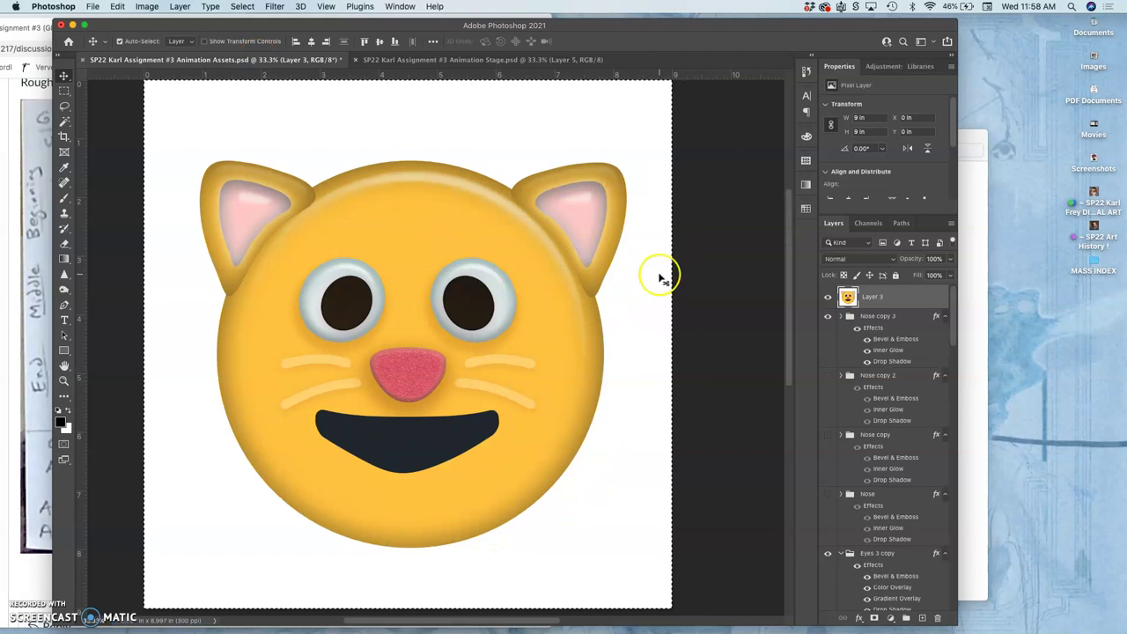
{"action": "key", "text": "super+d"}
{"action": "key", "text": "BackSpace"}
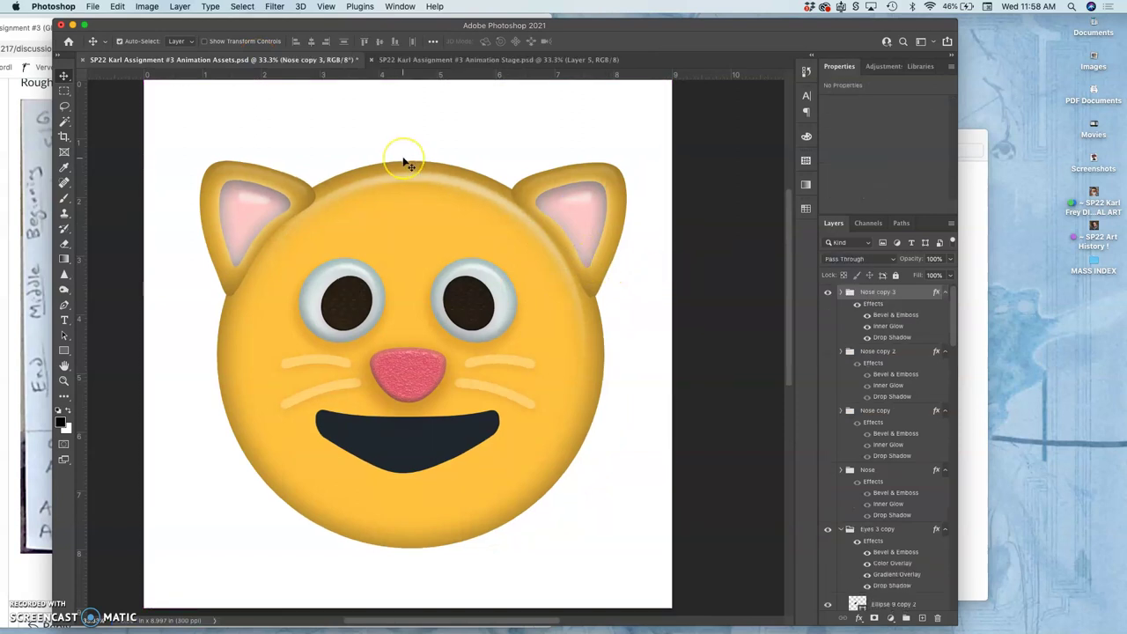
{"action": "key", "text": "super+s"}
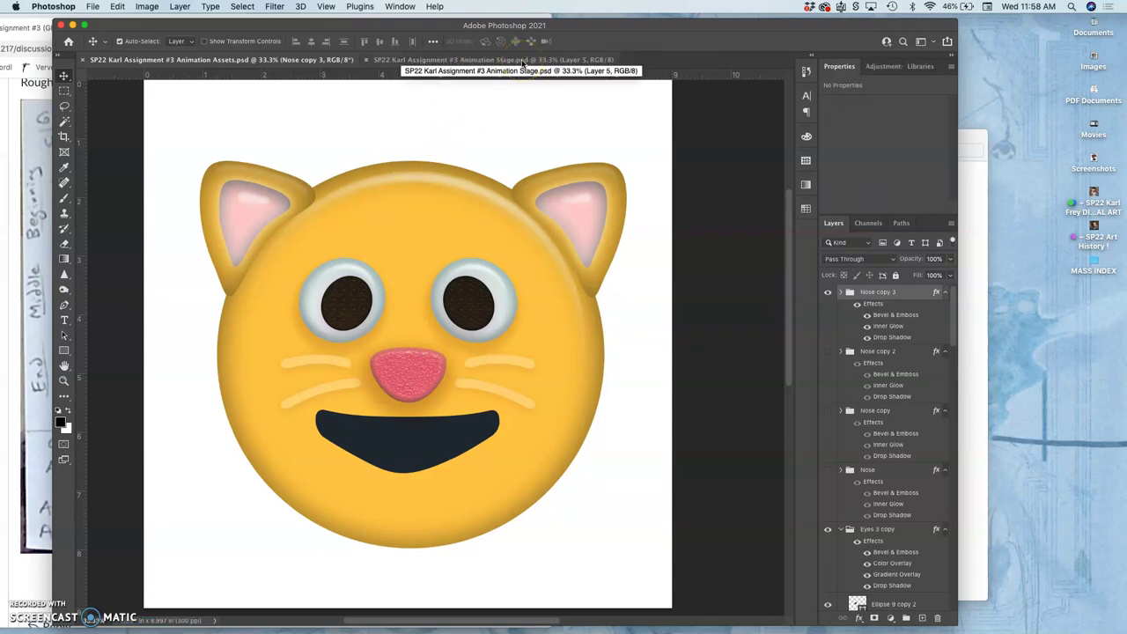
{"action": "left_click", "coordinate": [521, 59]}
{"action": "left_click", "coordinate": [28, 204]}
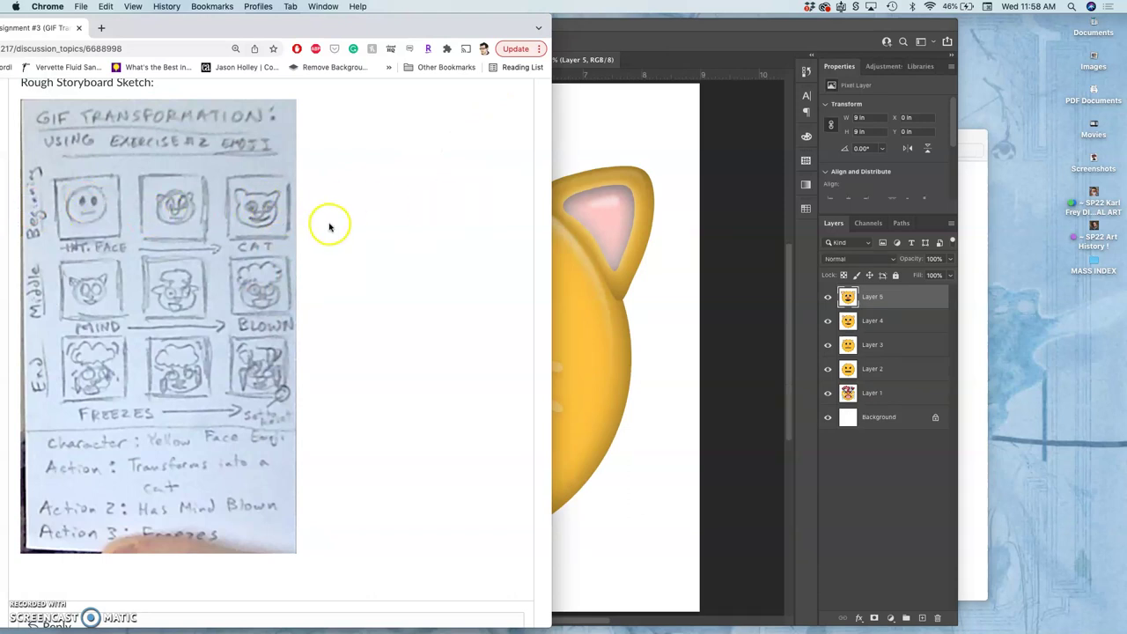
Review the storyboard sketch in Chrome, then return to Photoshop's Animation Stage
{"action": "left_click", "coordinate": [675, 172]}
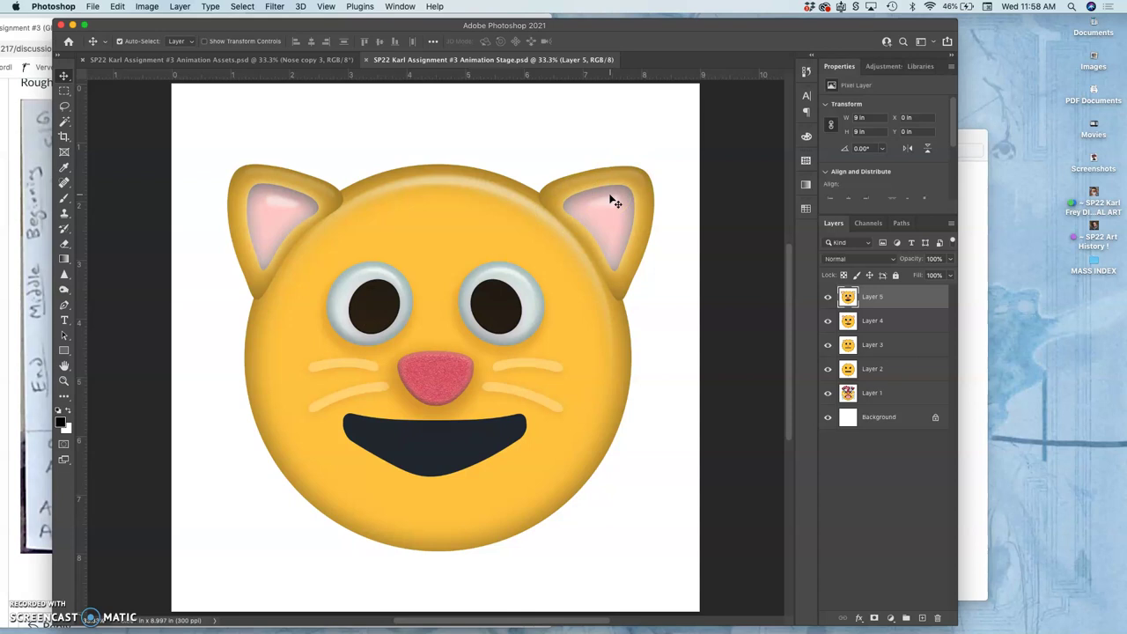
Open the Timeline panel from the Window menu
{"action": "left_click", "coordinate": [404, 7]}
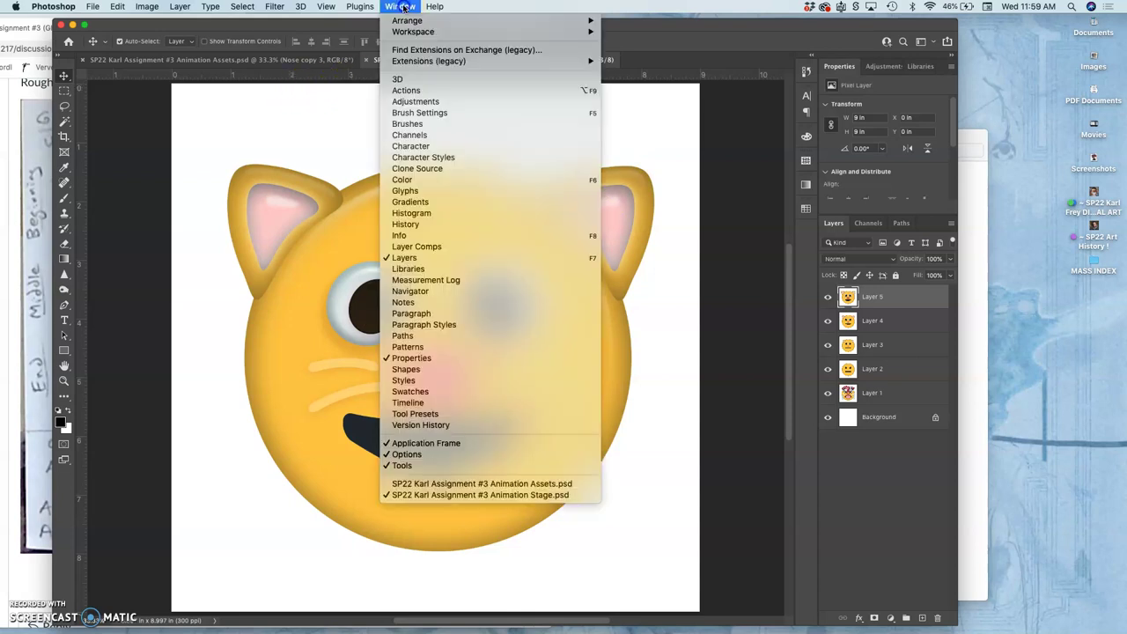
{"action": "left_click", "coordinate": [427, 381]}
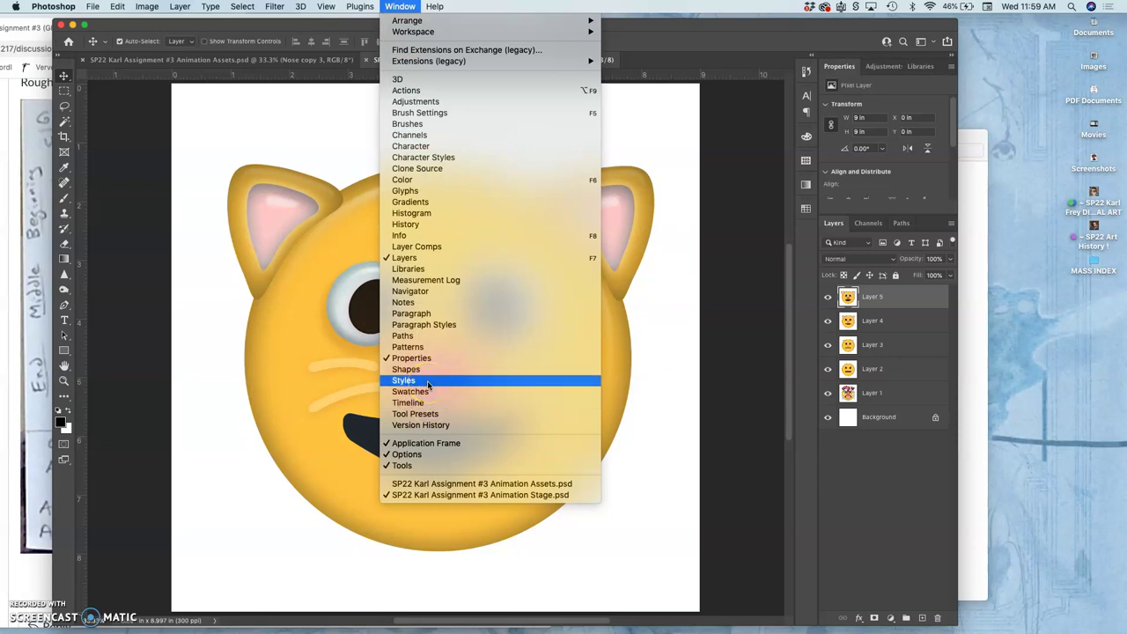
{"action": "left_click", "coordinate": [412, 405]}
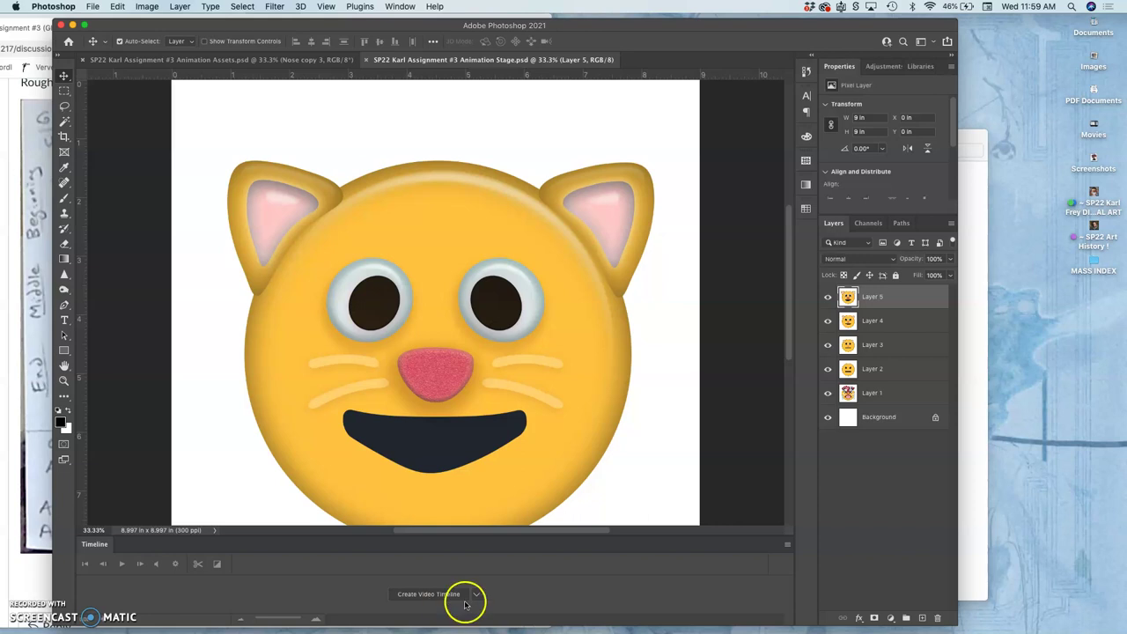
Create a frame animation and make frames from the Animation Stage layers
{"action": "left_click", "coordinate": [477, 595]}
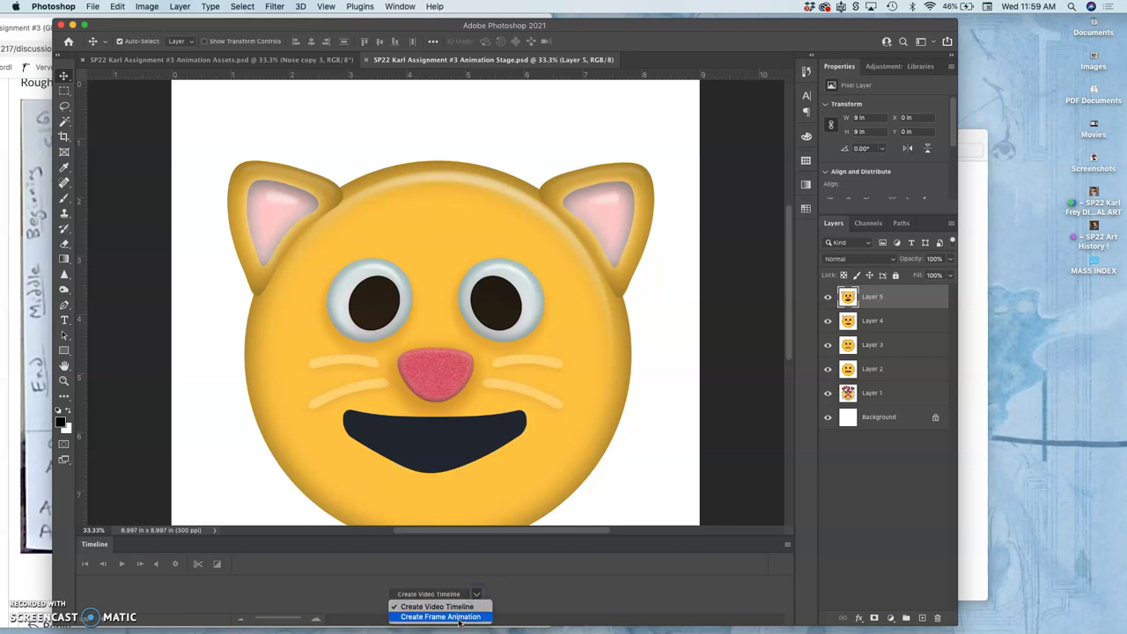
{"action": "left_click", "coordinate": [462, 617]}
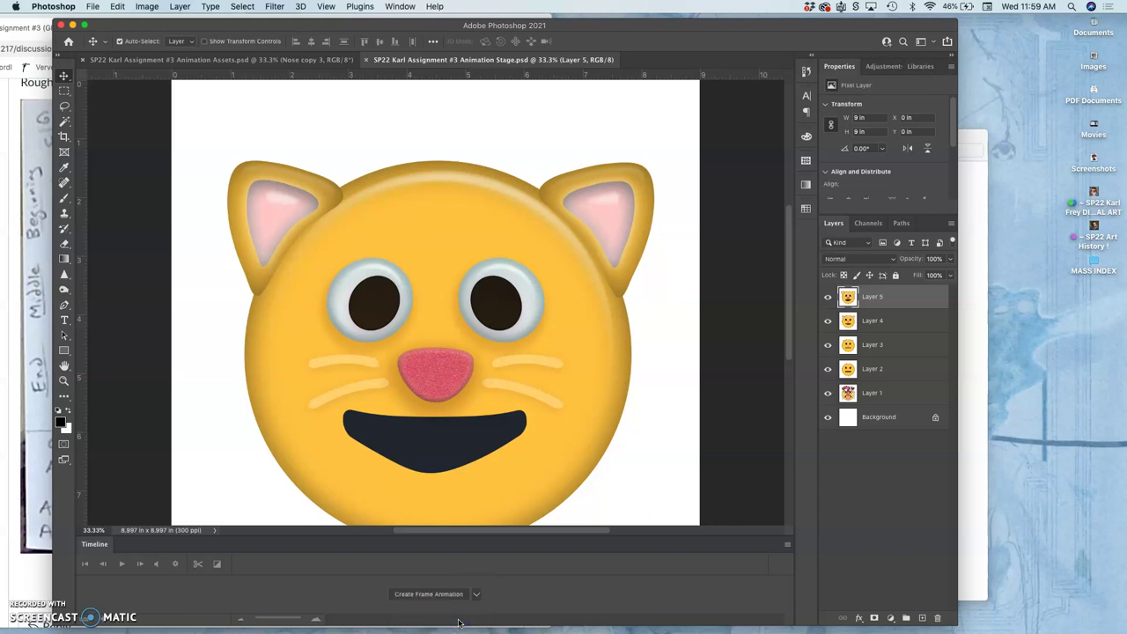
{"action": "left_click", "coordinate": [466, 597]}
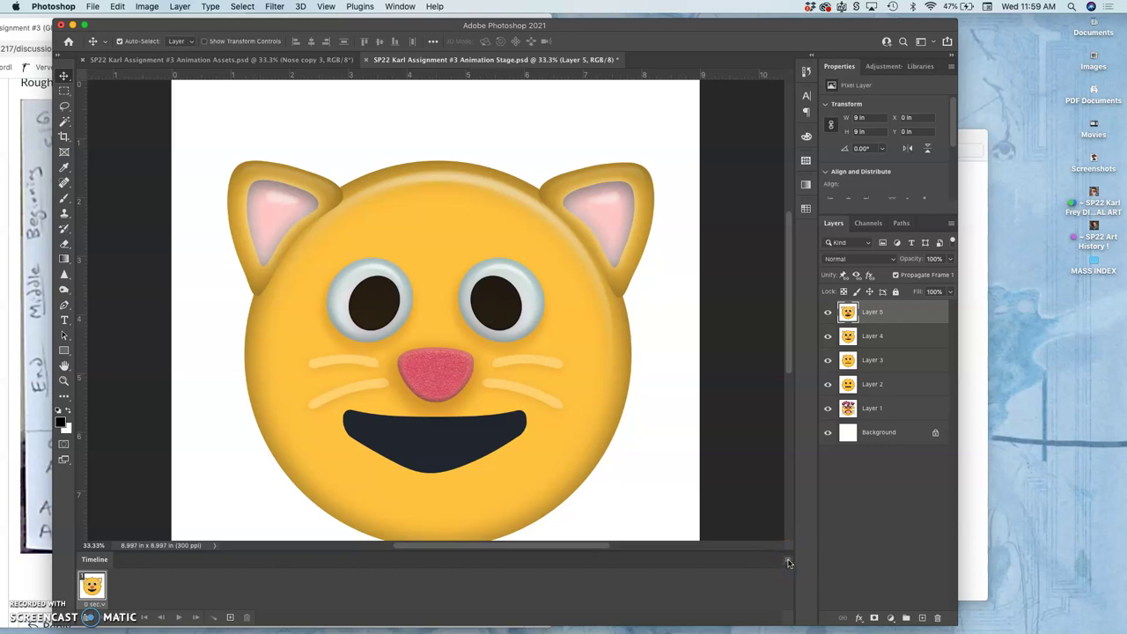
{"action": "left_click", "coordinate": [789, 562]}
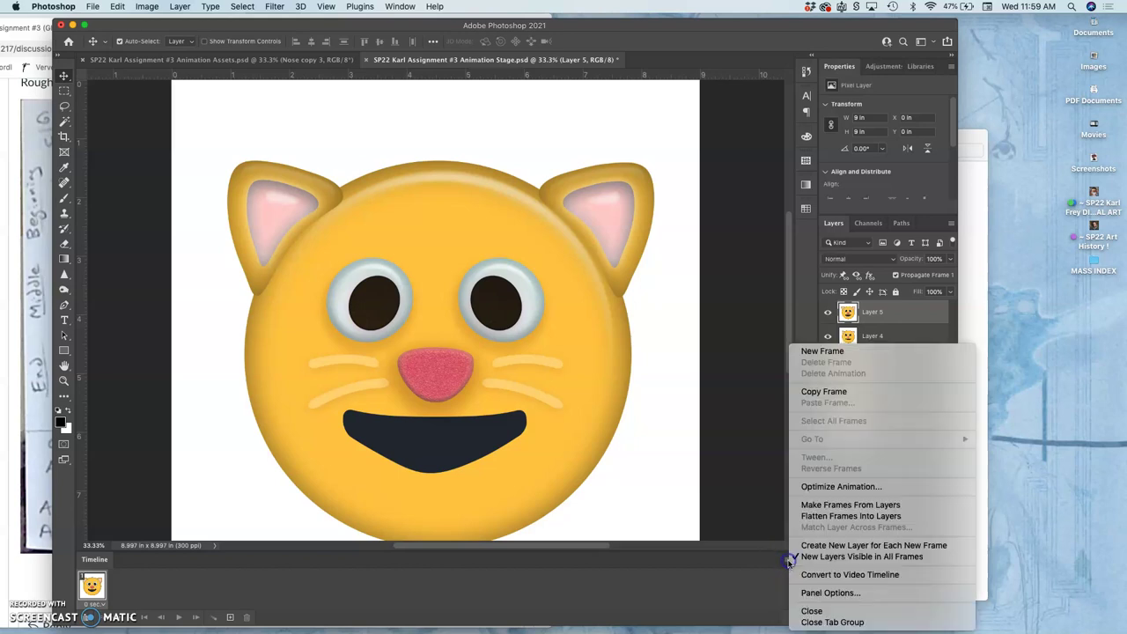
{"action": "left_click", "coordinate": [828, 505]}
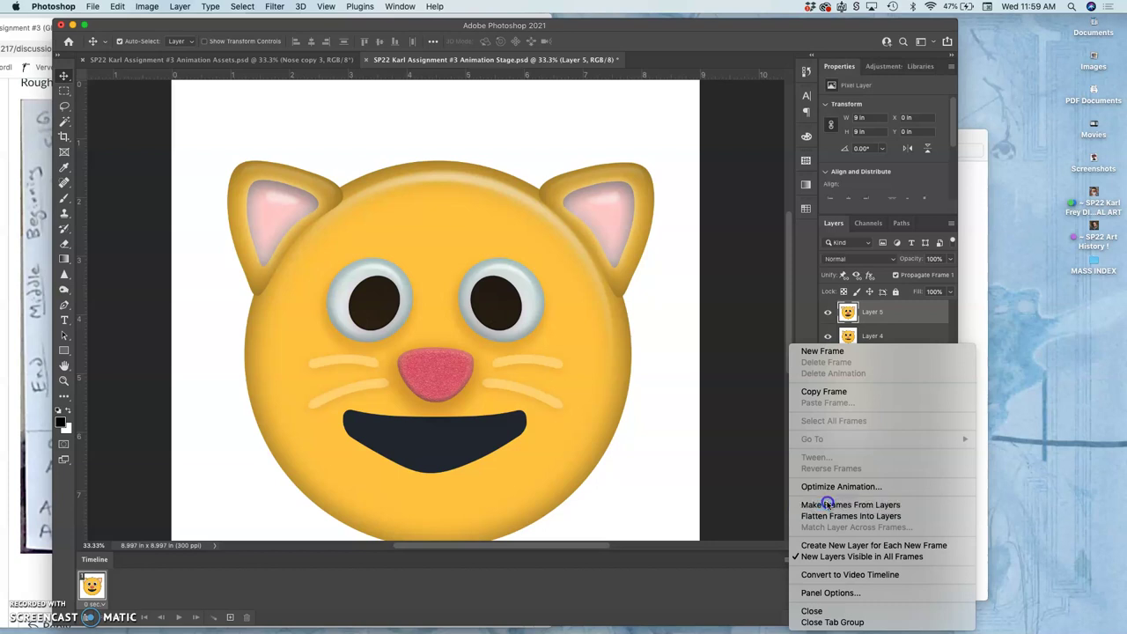